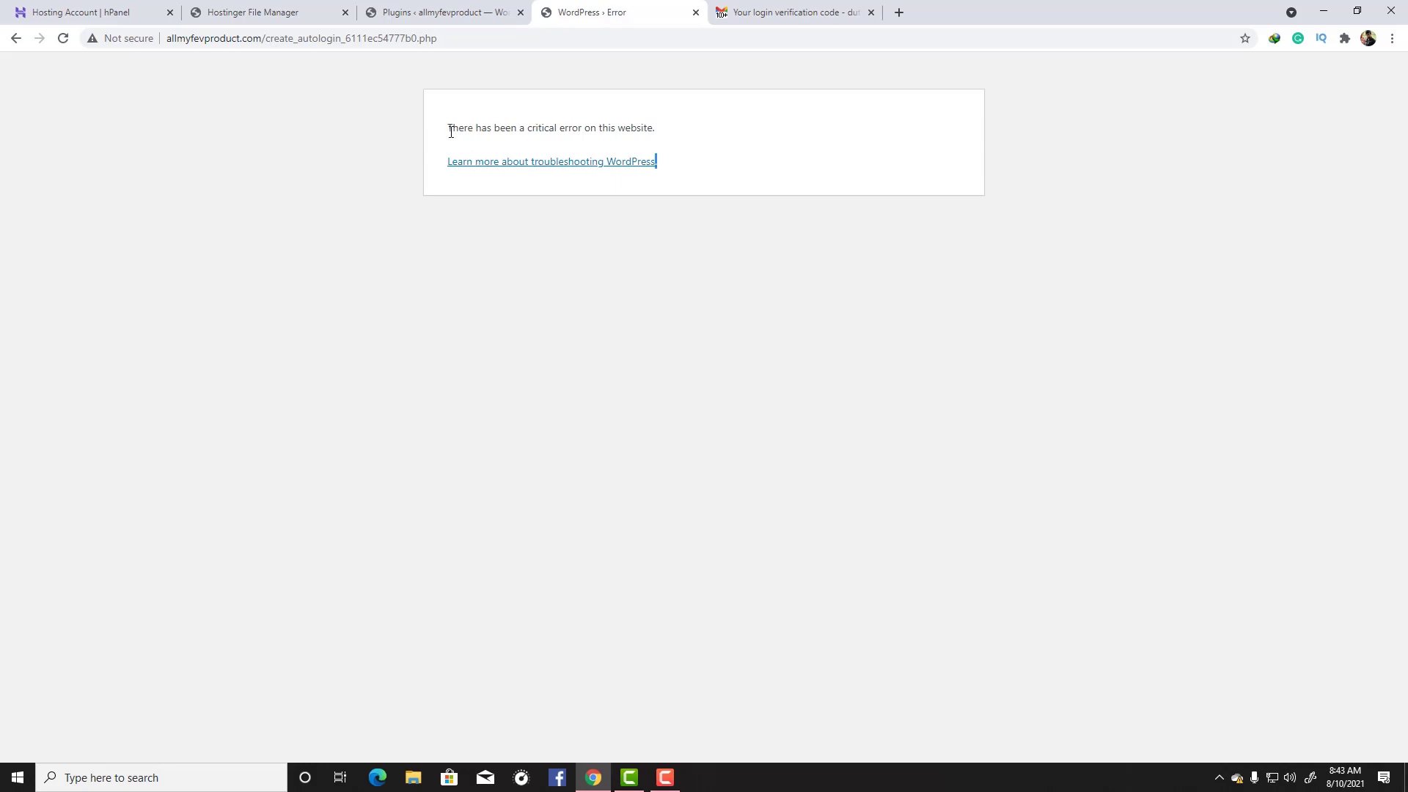
Open the WordPress troubleshooting link from the critical error page in a new browser tab and switch to it.
left_click_drag(448, 128, 663, 122)
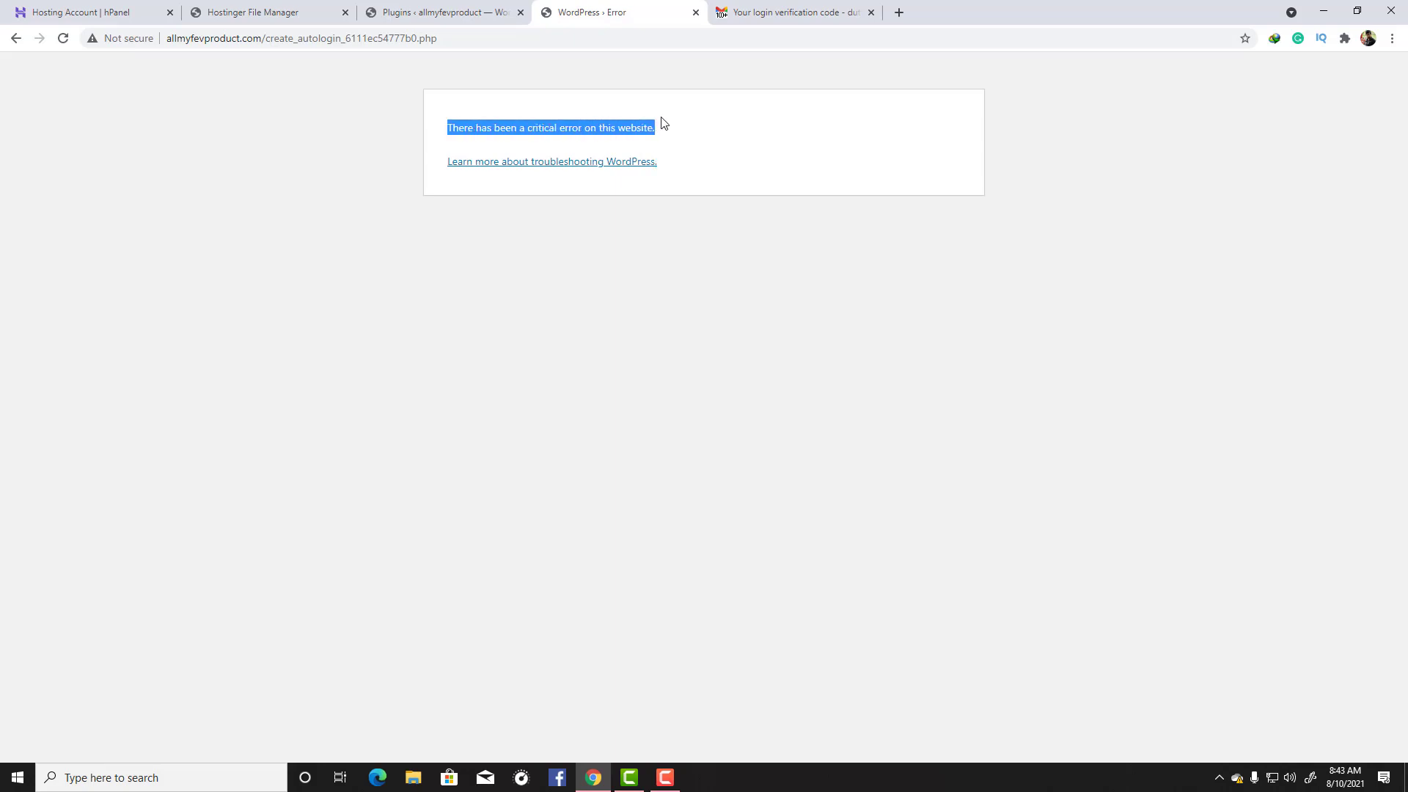
left_click(727, 155)
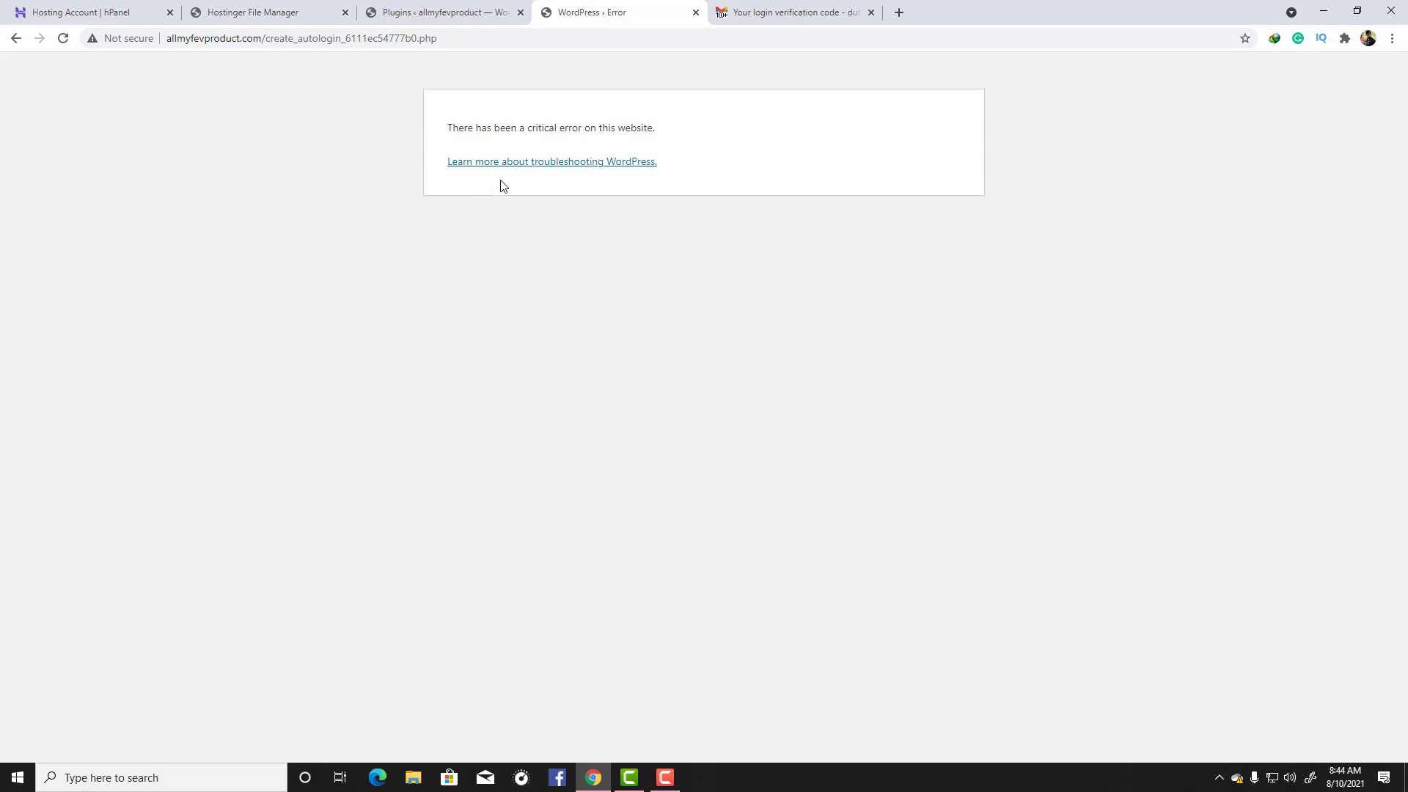
right_click(578, 169)
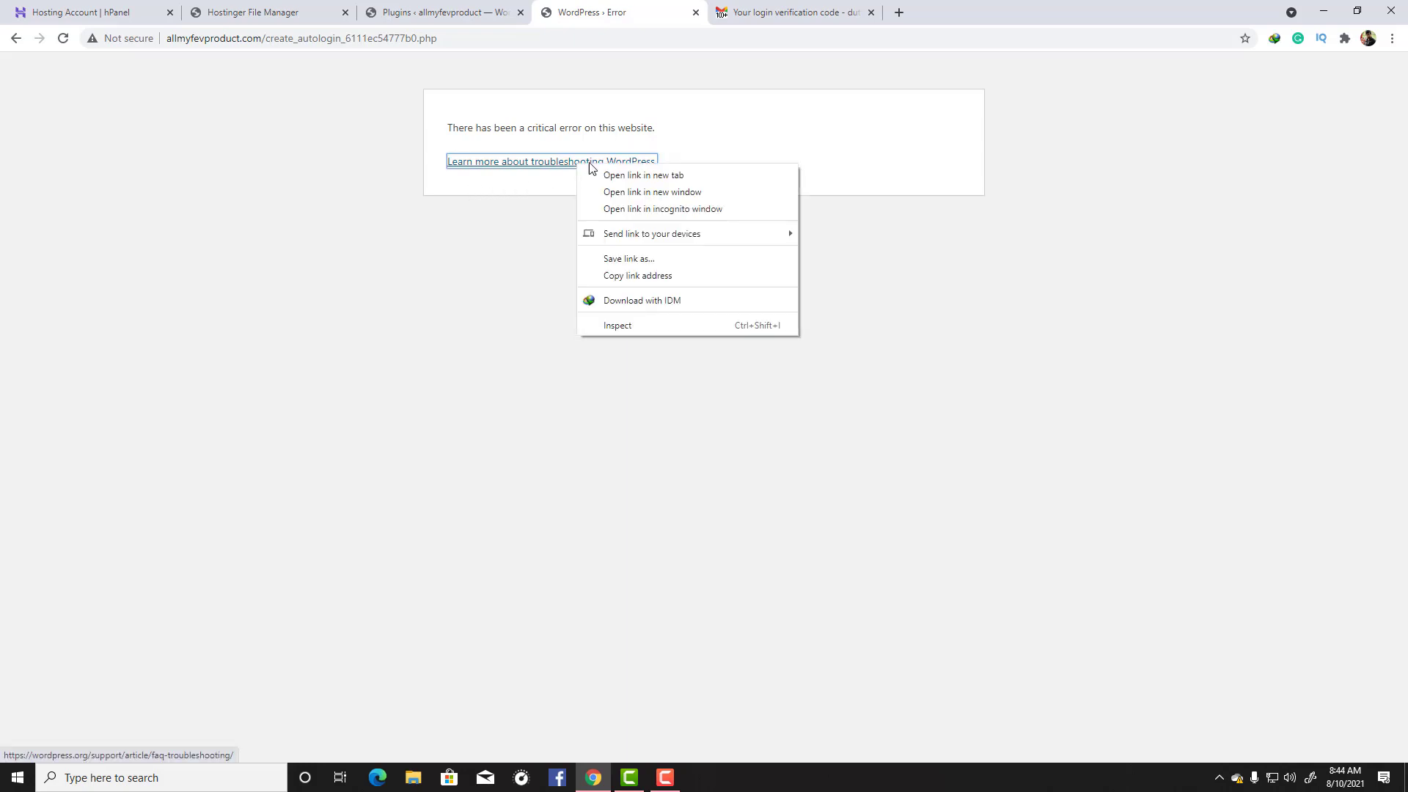
left_click(631, 176)
left_click(789, 6)
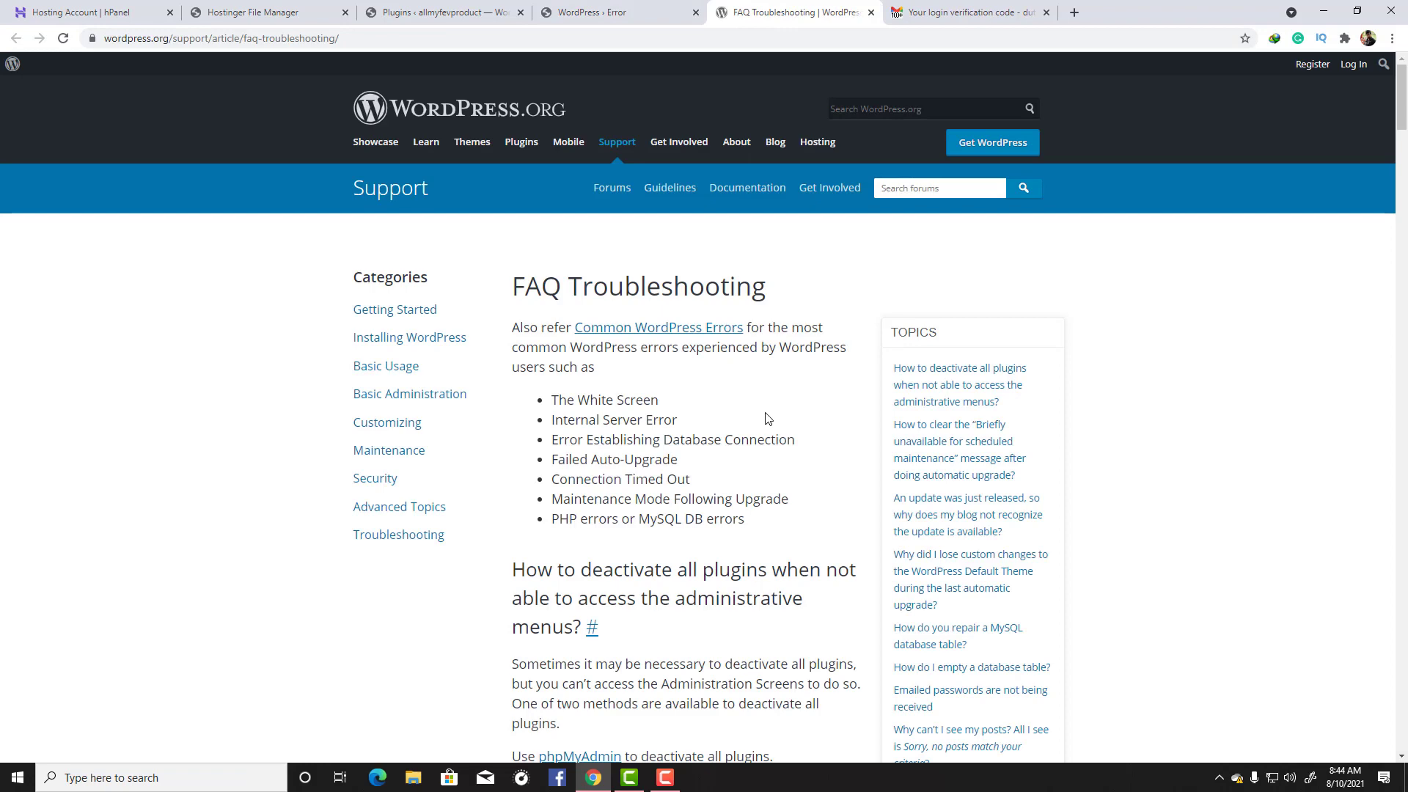
Read through the FAQ Troubleshooting article, including the section on deactivating all plugins without access to the administrative menus.
scroll(767, 419, "down", 4)
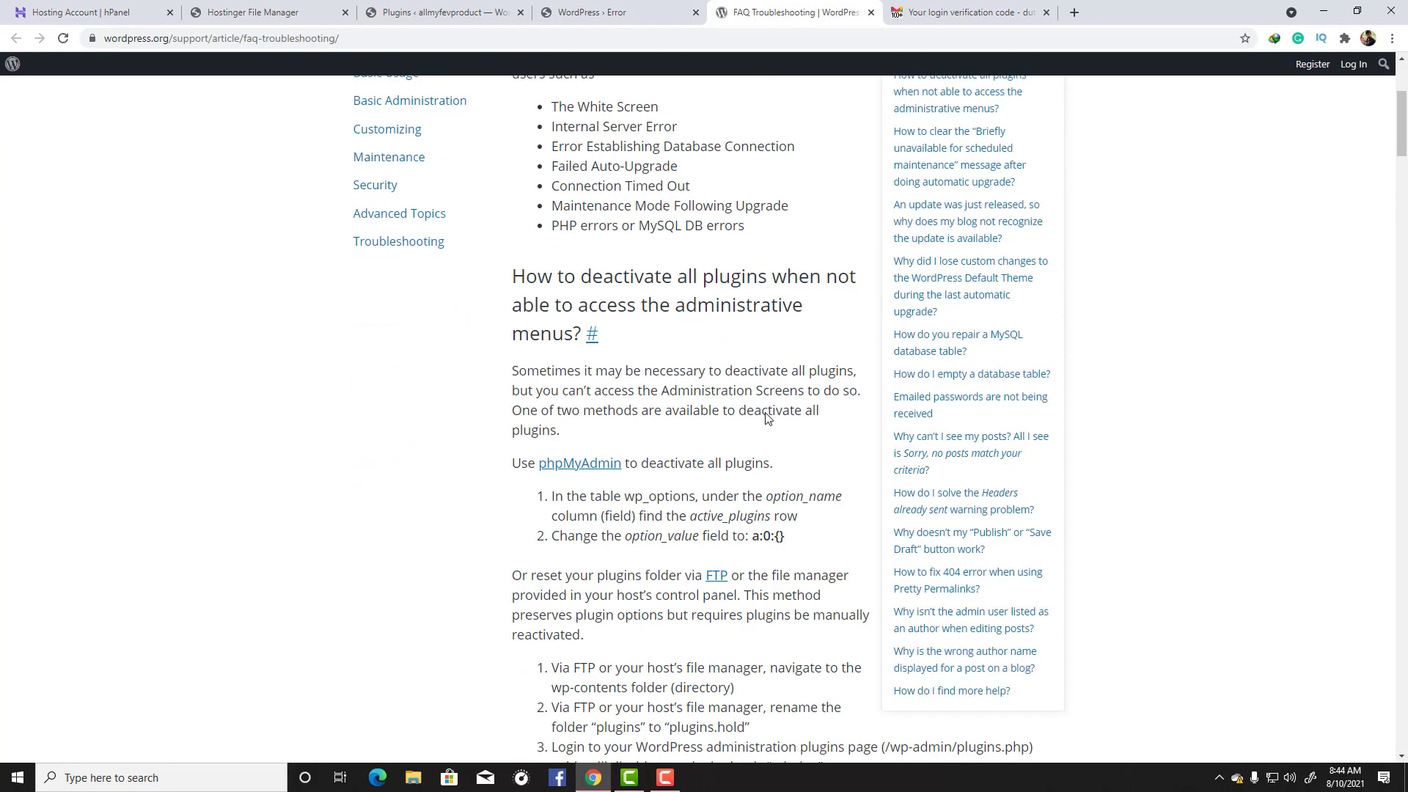
scroll(678, 411, "up", 2)
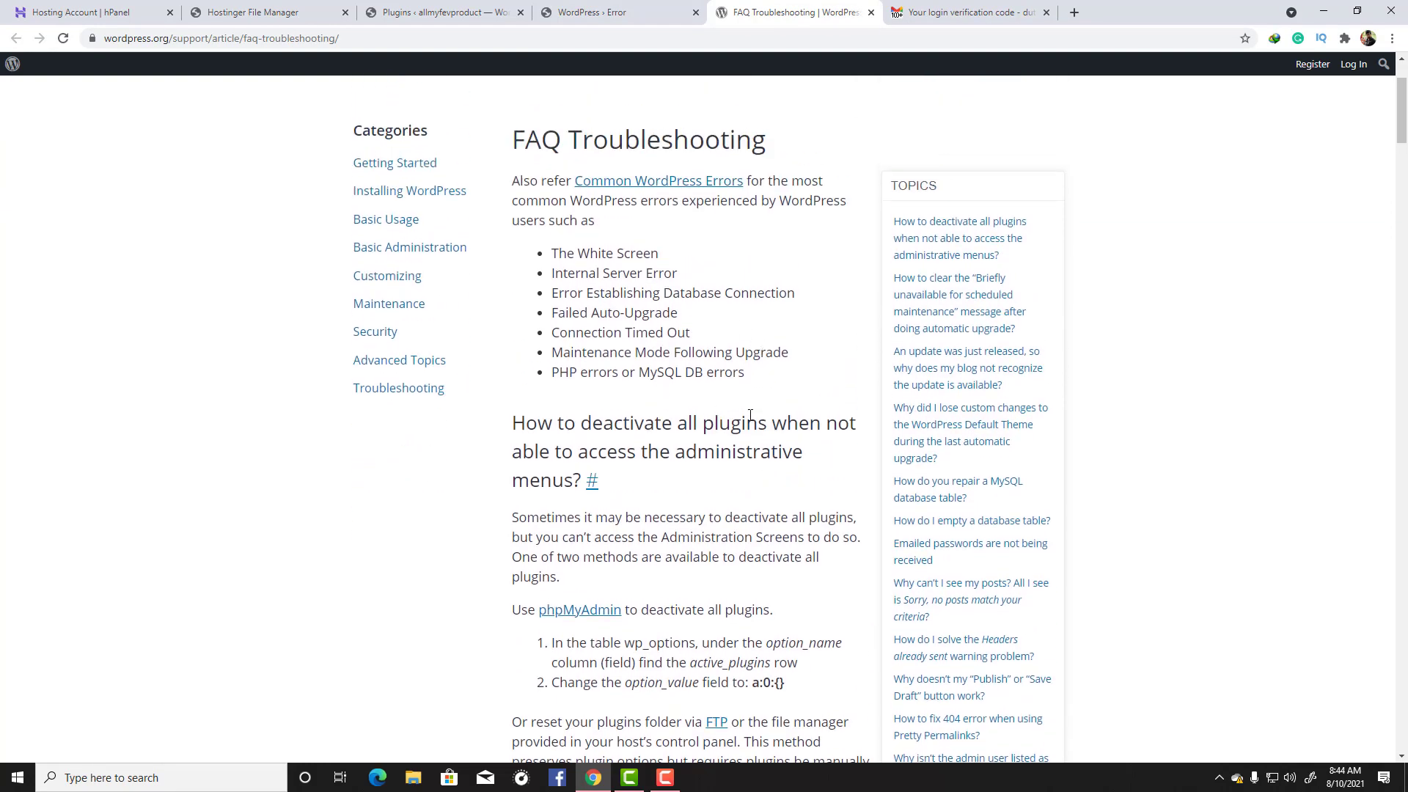
scroll(751, 416, "down", 3)
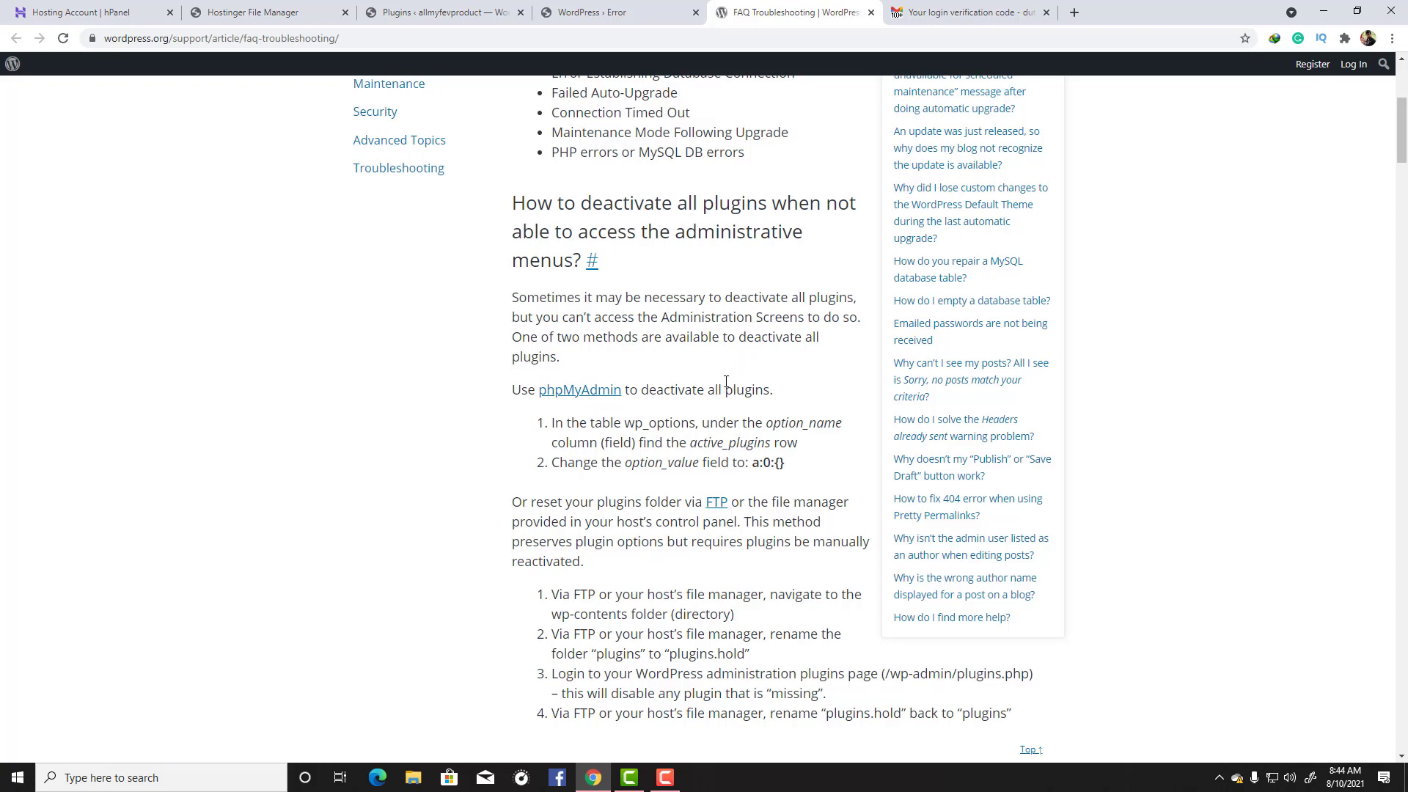
scroll(726, 381, "down", 3)
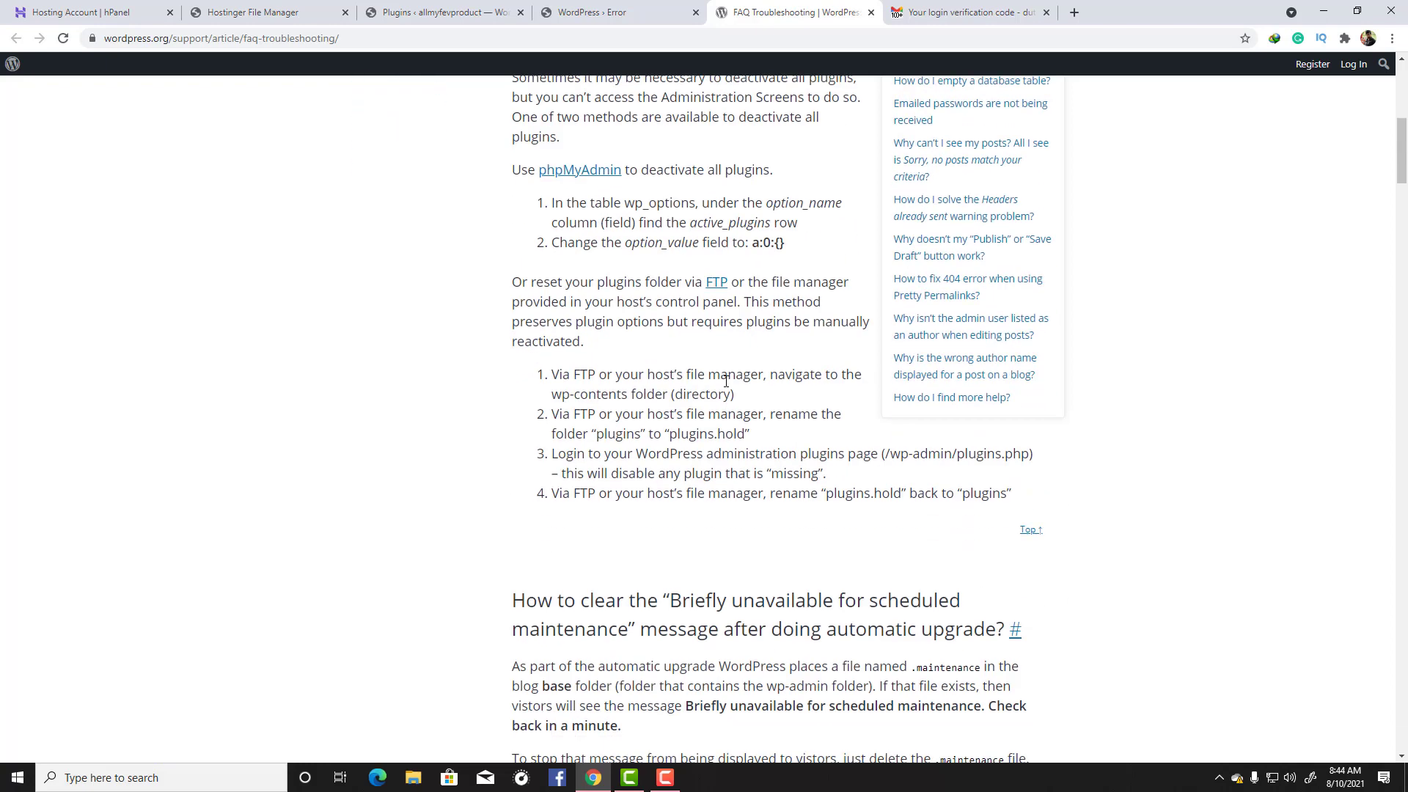
scroll(698, 333, "down", 5)
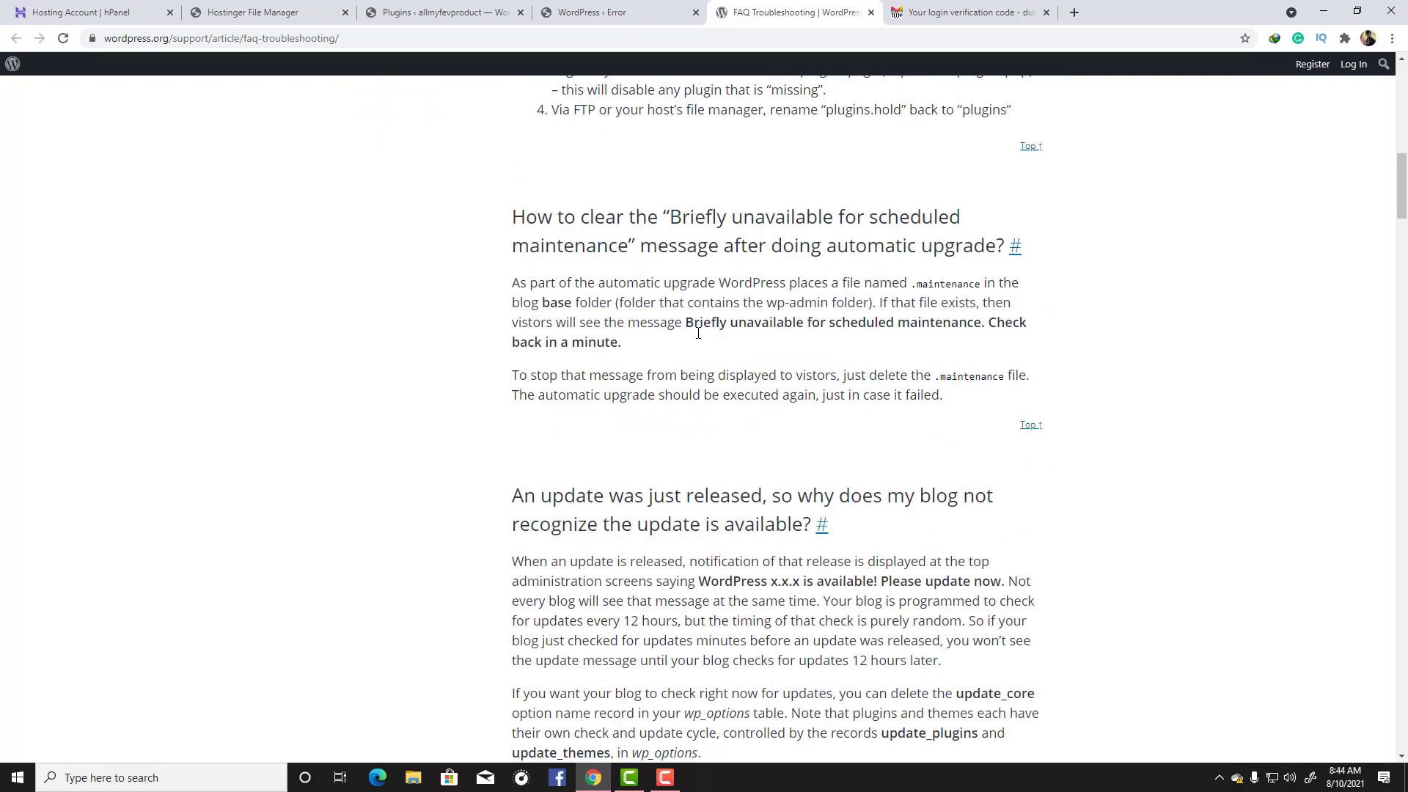
scroll(697, 333, "down", 20)
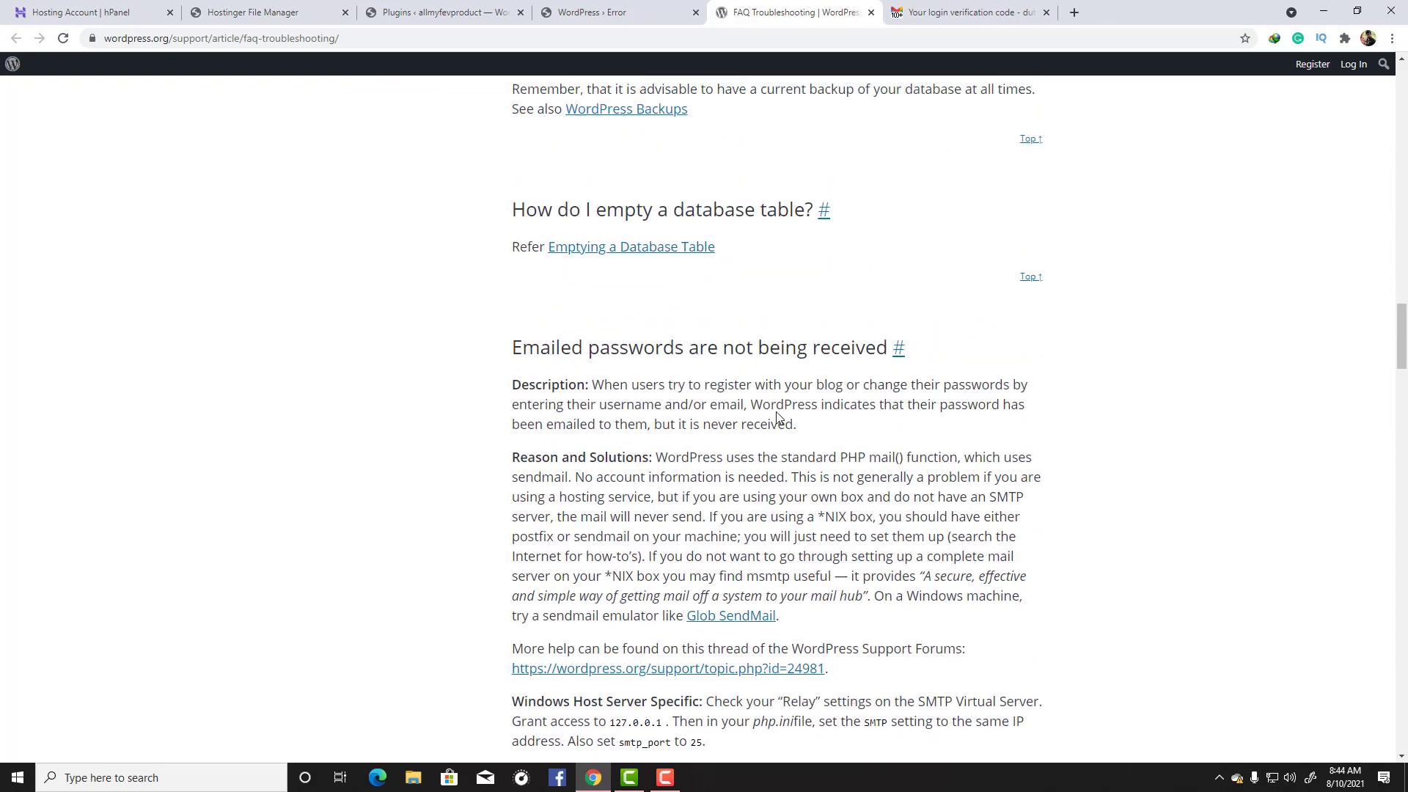
scroll(777, 418, "up", 20)
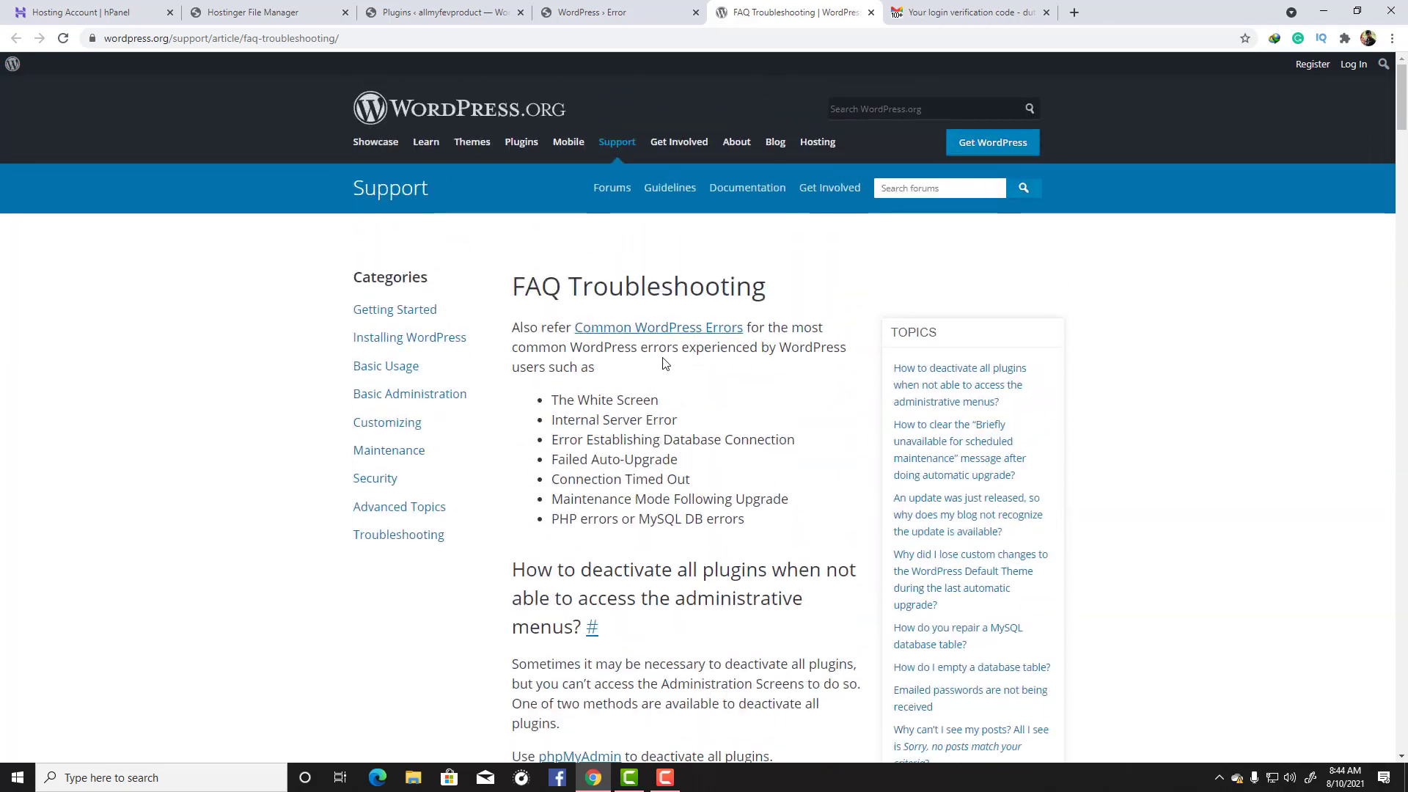
left_click_drag(511, 286, 785, 296)
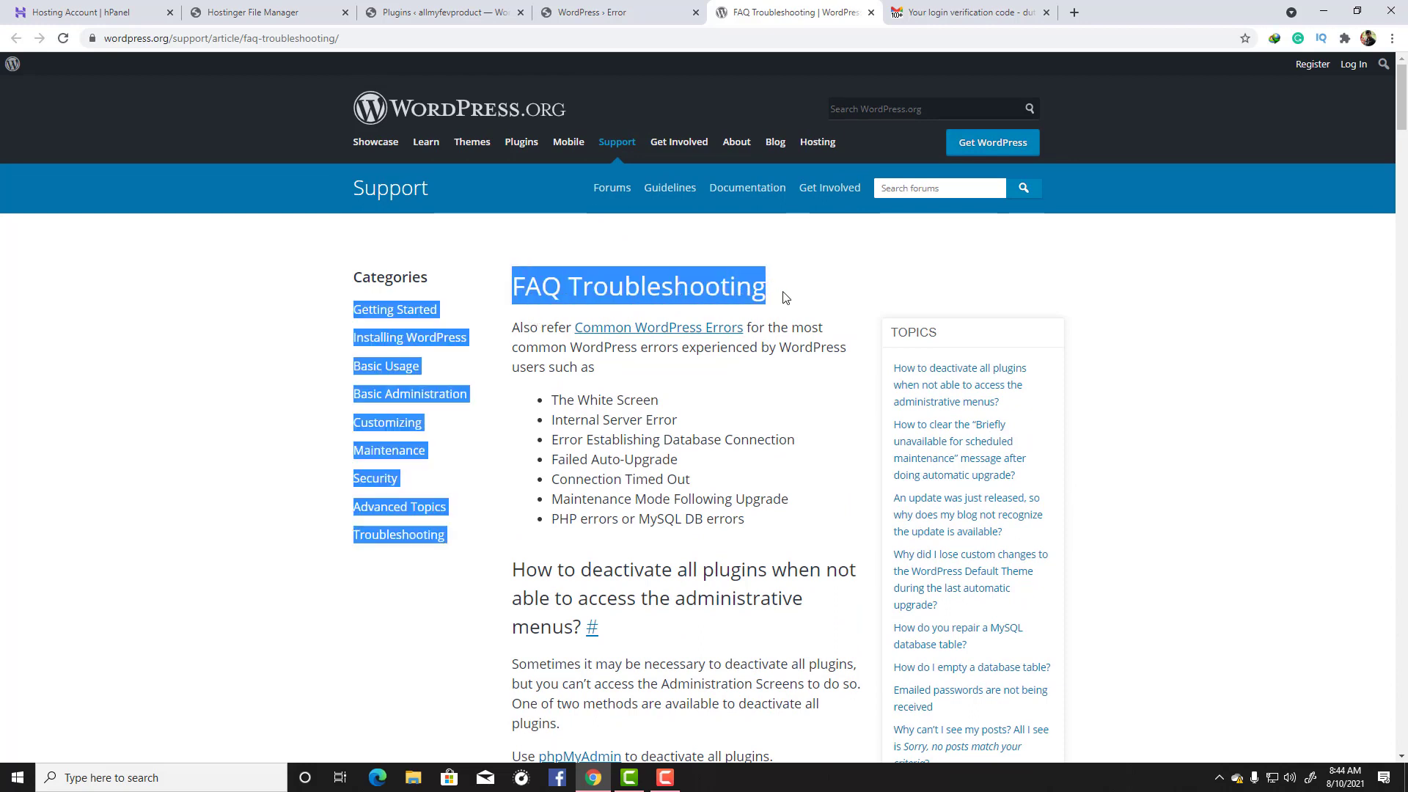
left_click(848, 282)
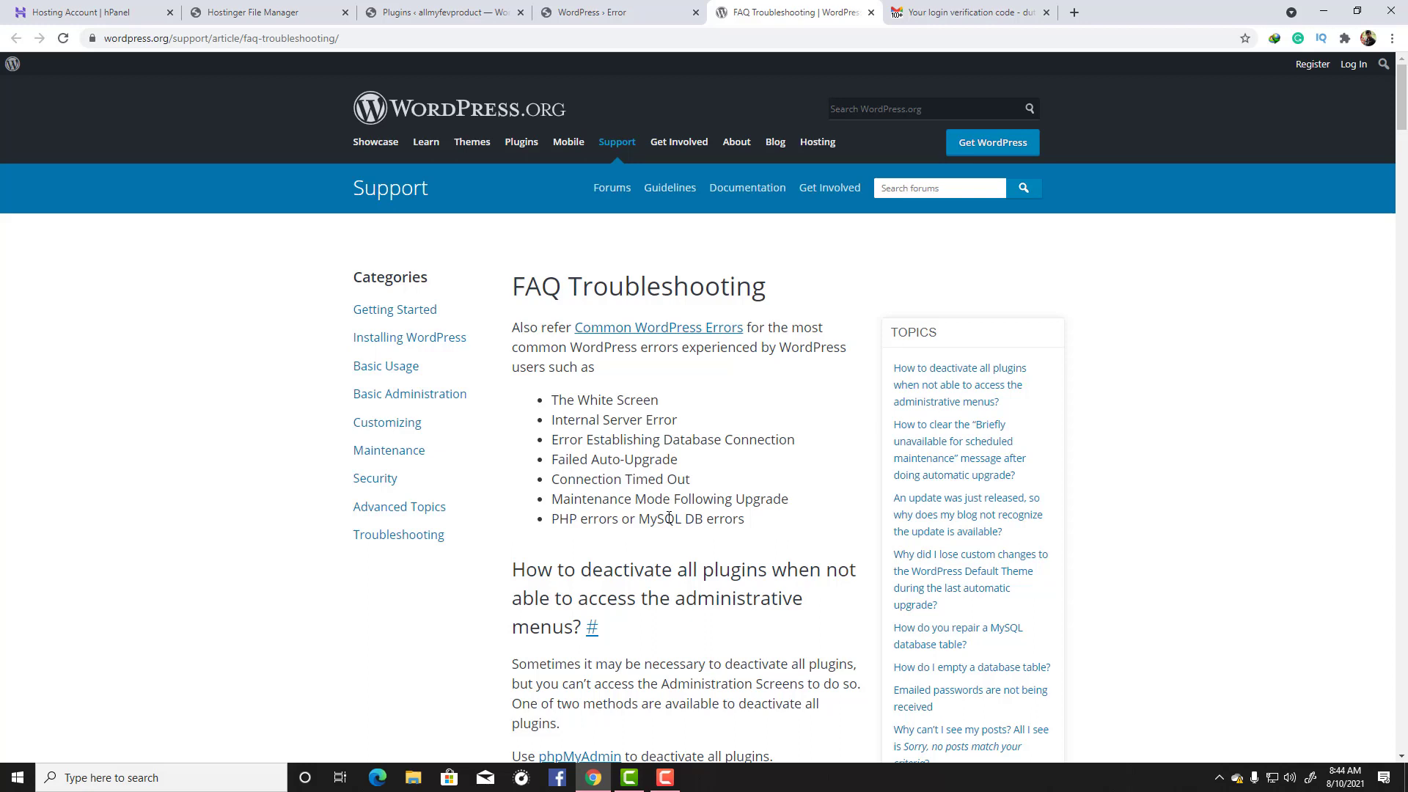
Return to the site's critical error page and close the FAQ Troubleshooting page.
left_click(613, 10)
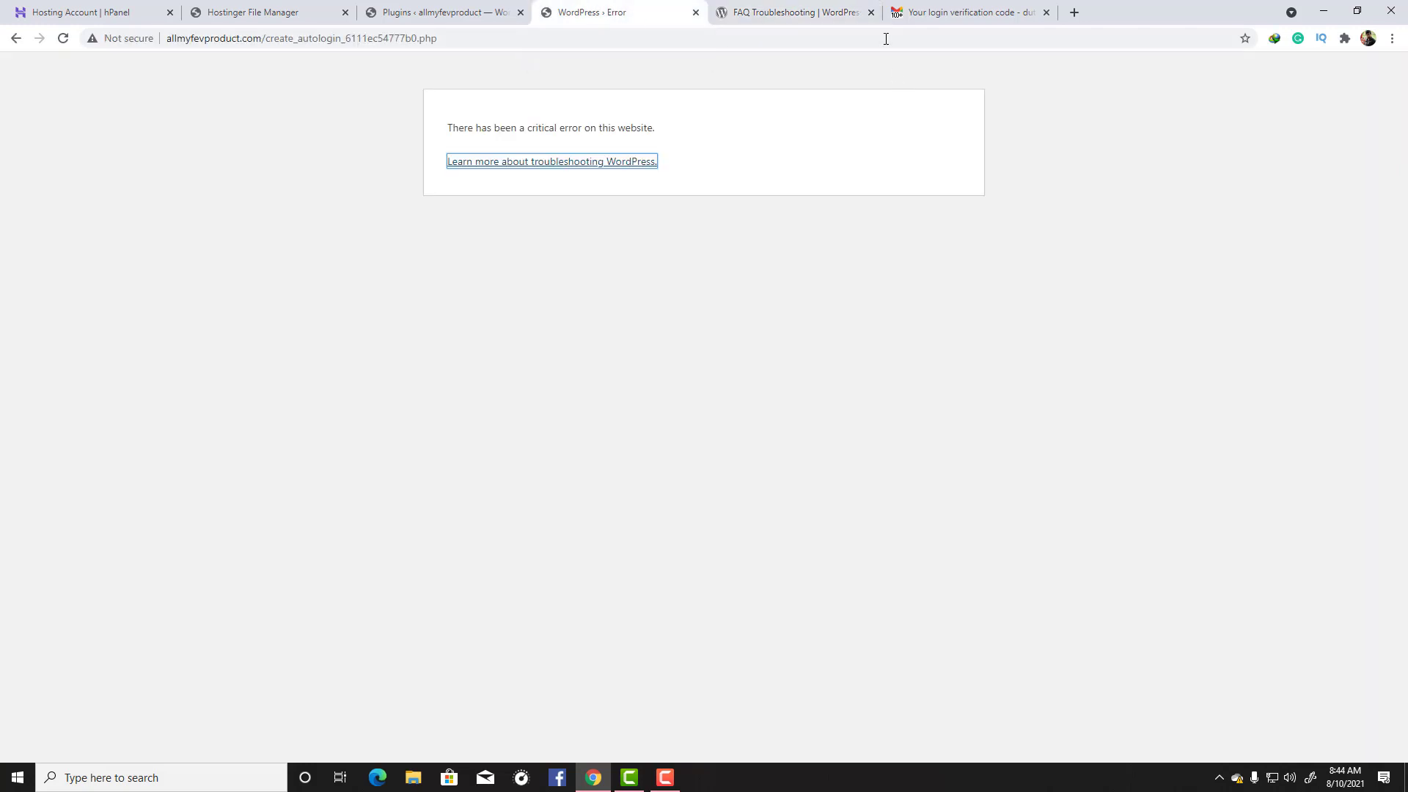
left_click(871, 13)
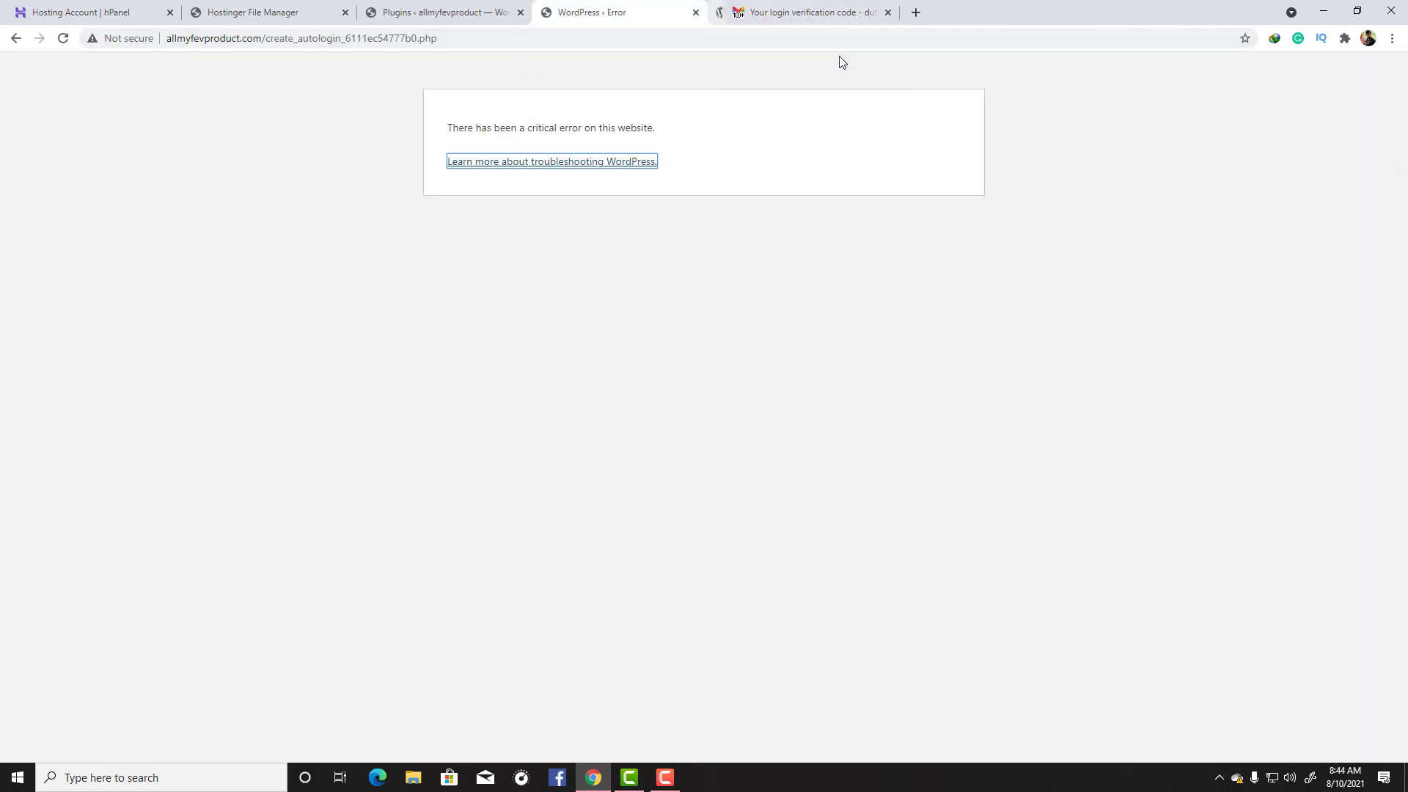
left_click(727, 320)
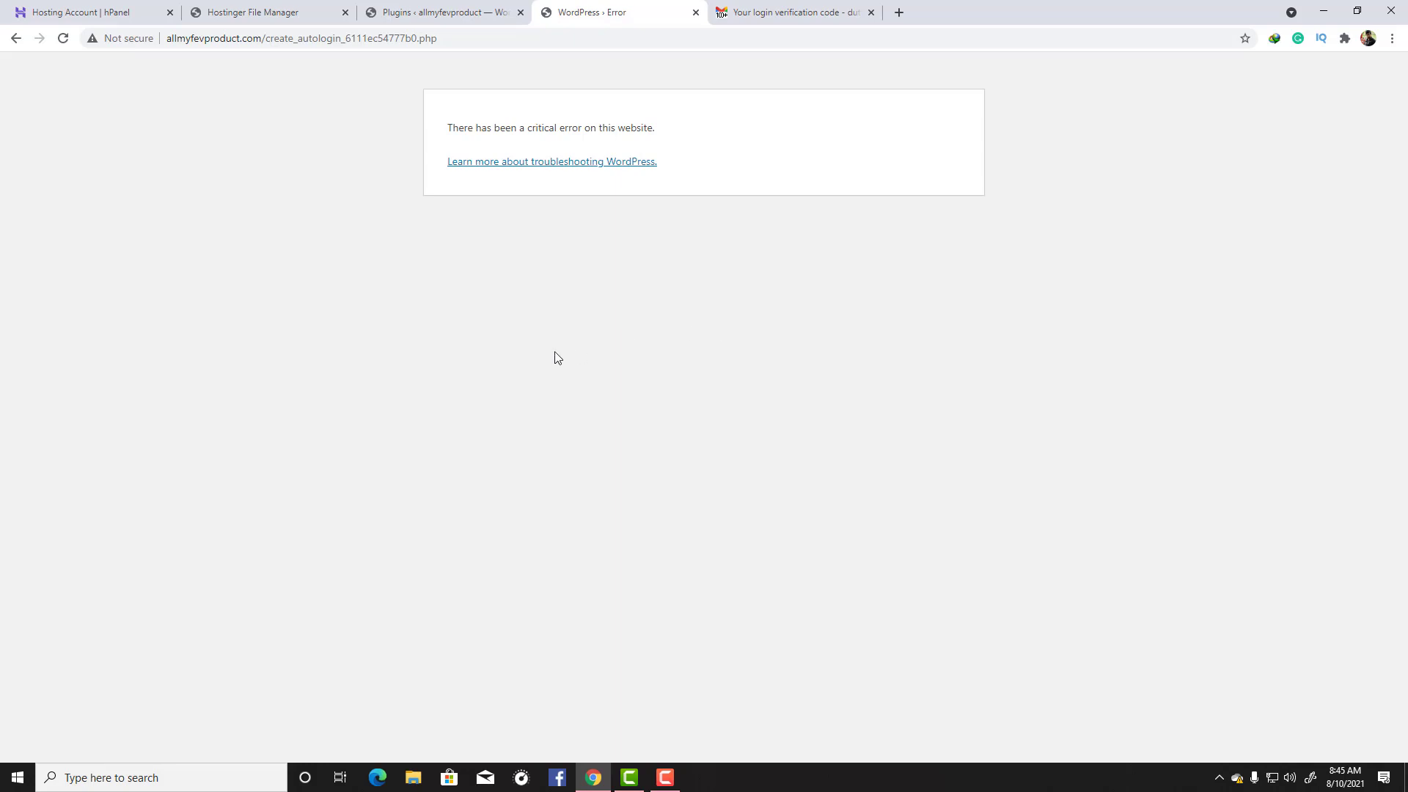
Go to the Hostinger hosting list and open the management page for allmyfevproduct.com.
left_click(290, 9)
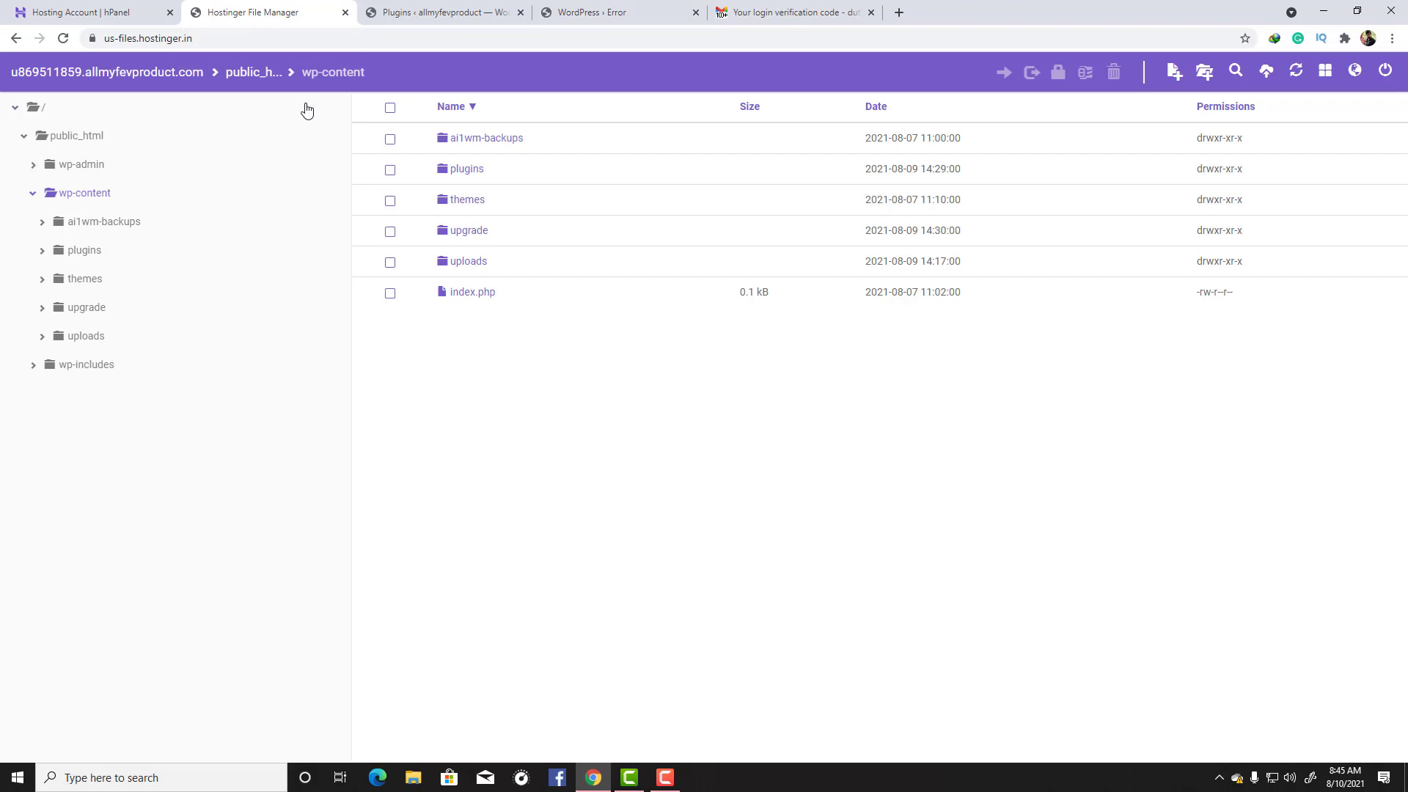
left_click(84, 12)
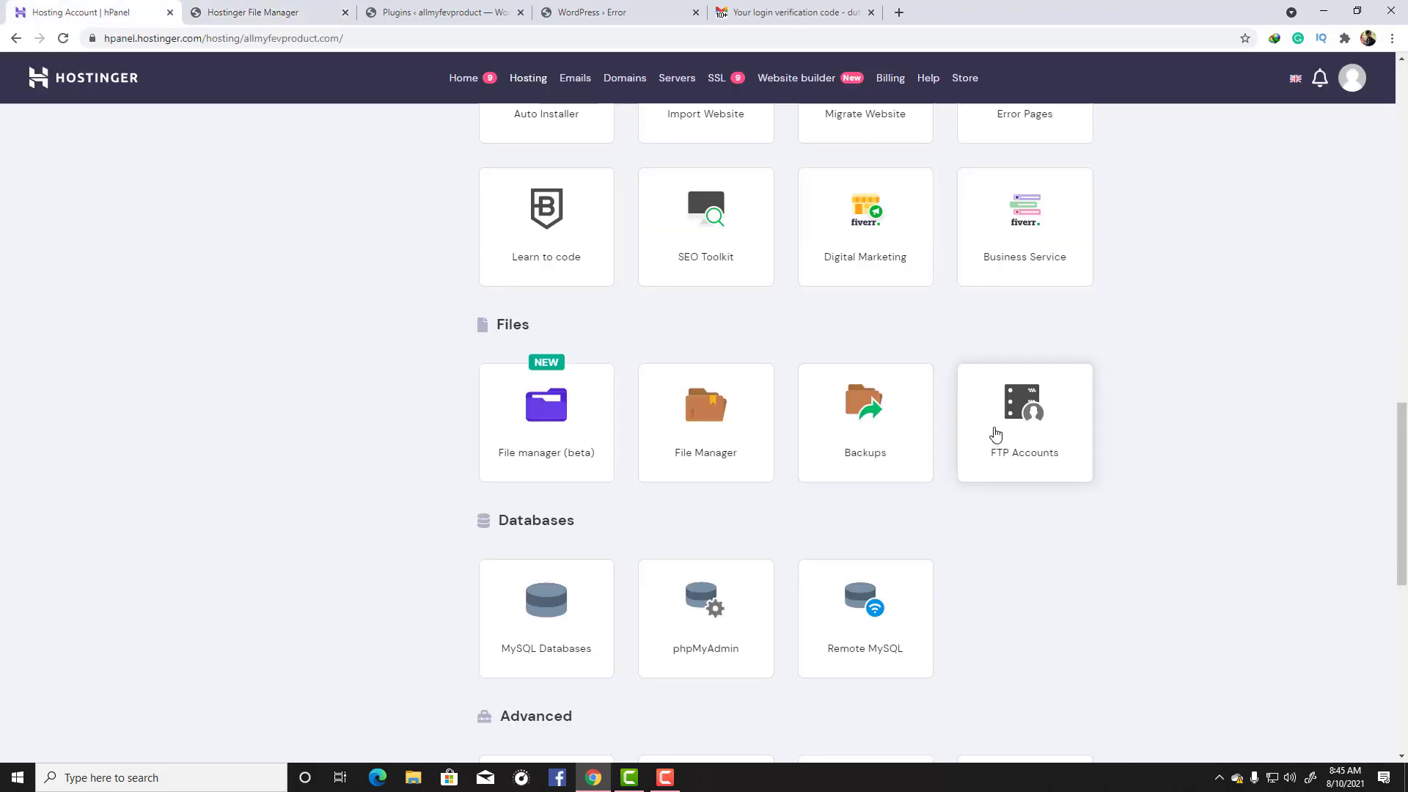
scroll(975, 421, "up", 20)
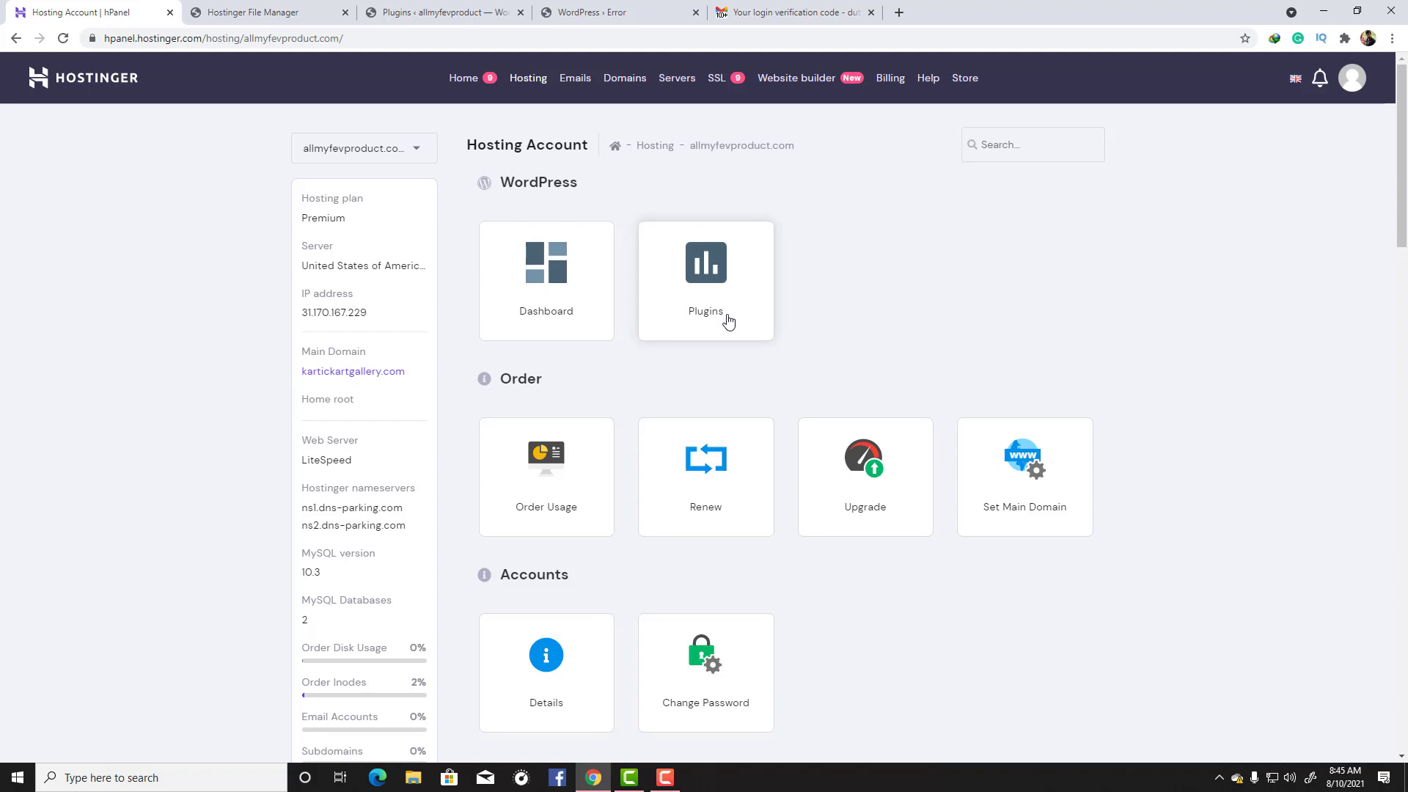
left_click(536, 82)
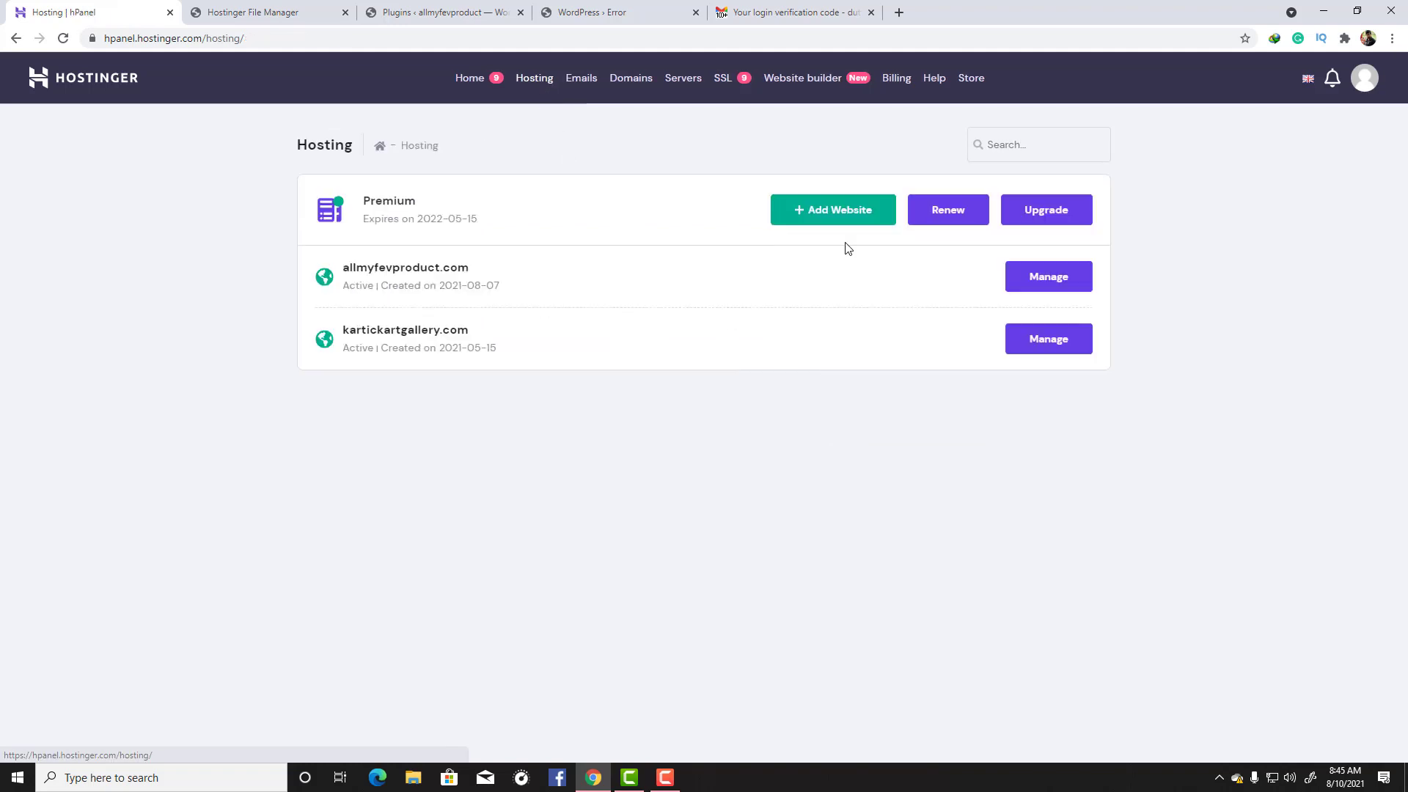
left_click(1038, 278)
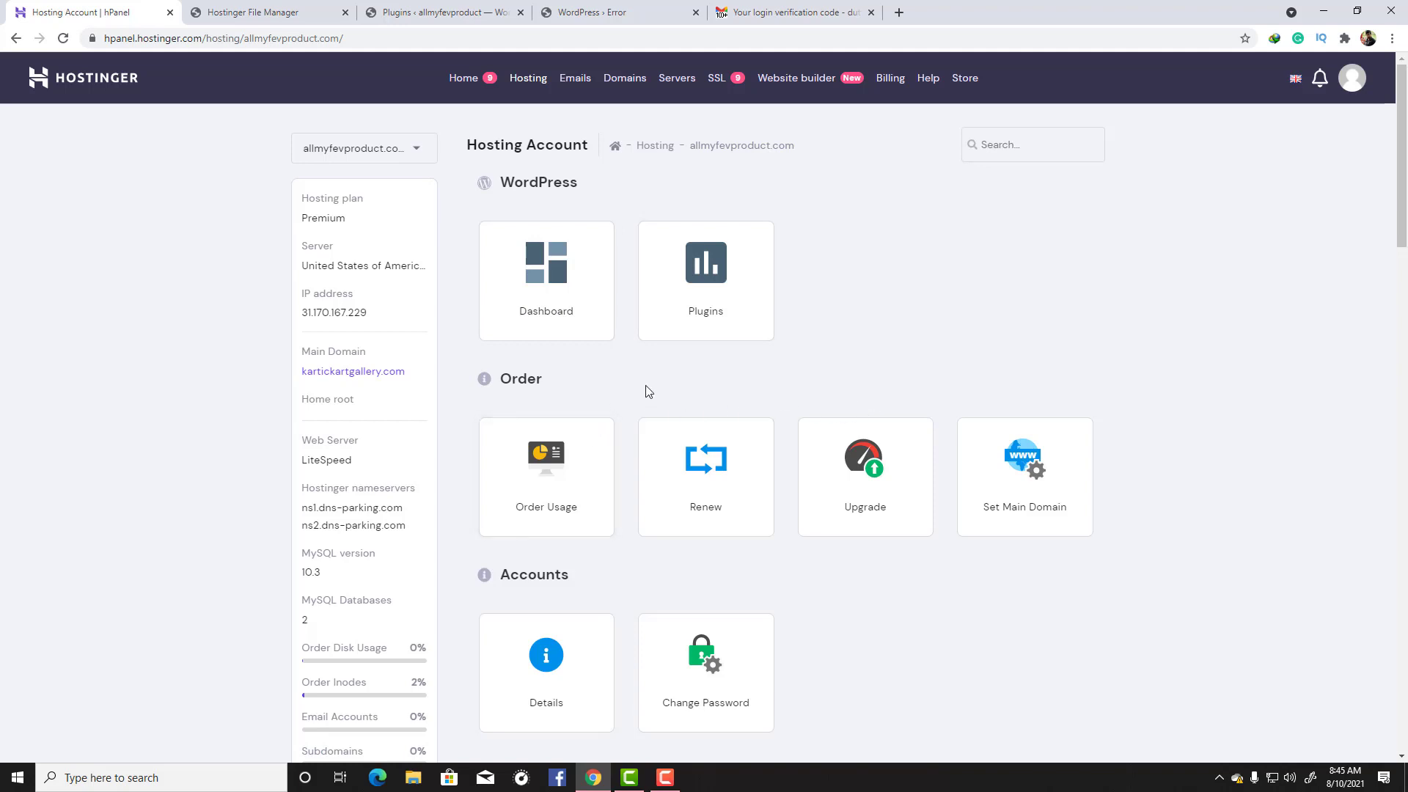
left_click(579, 15)
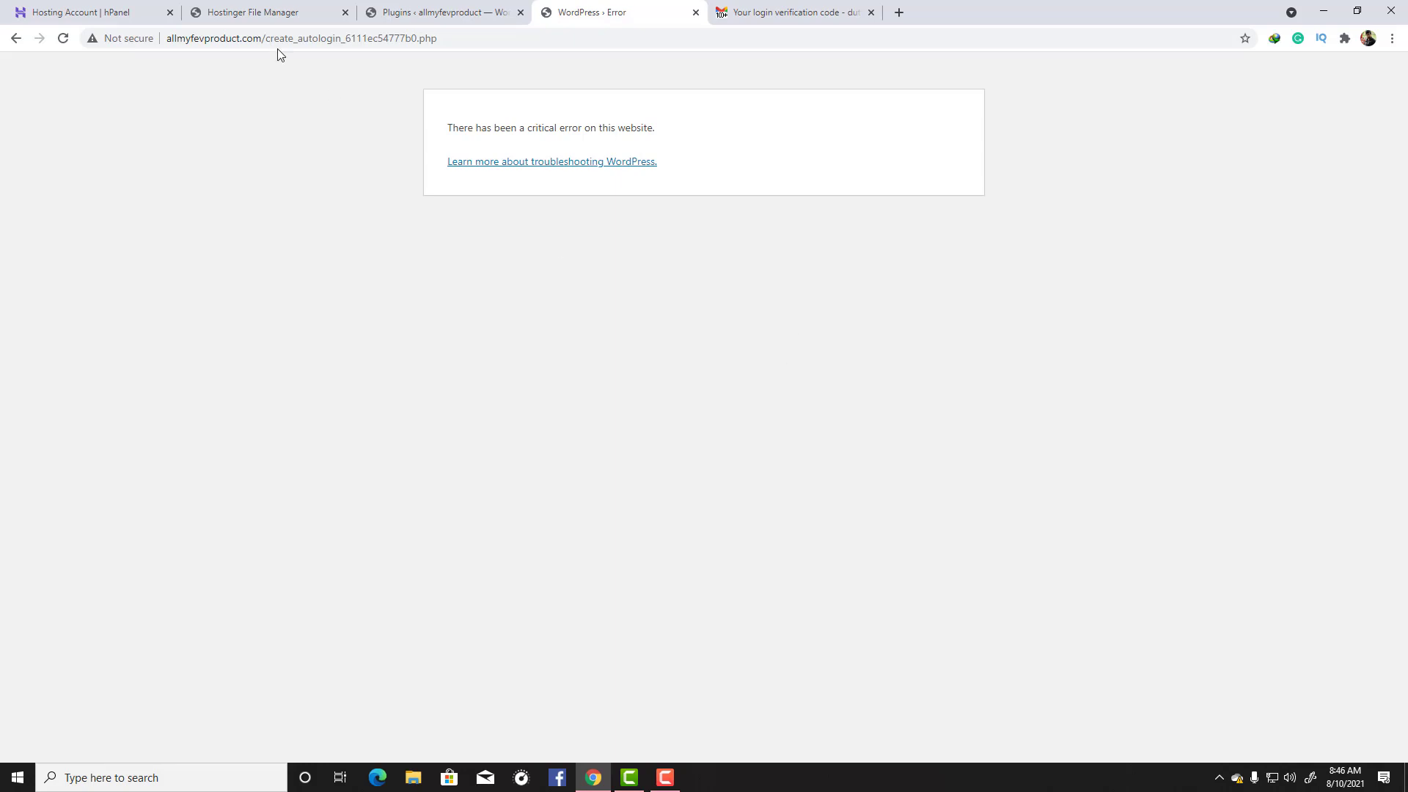
left_click(265, 7)
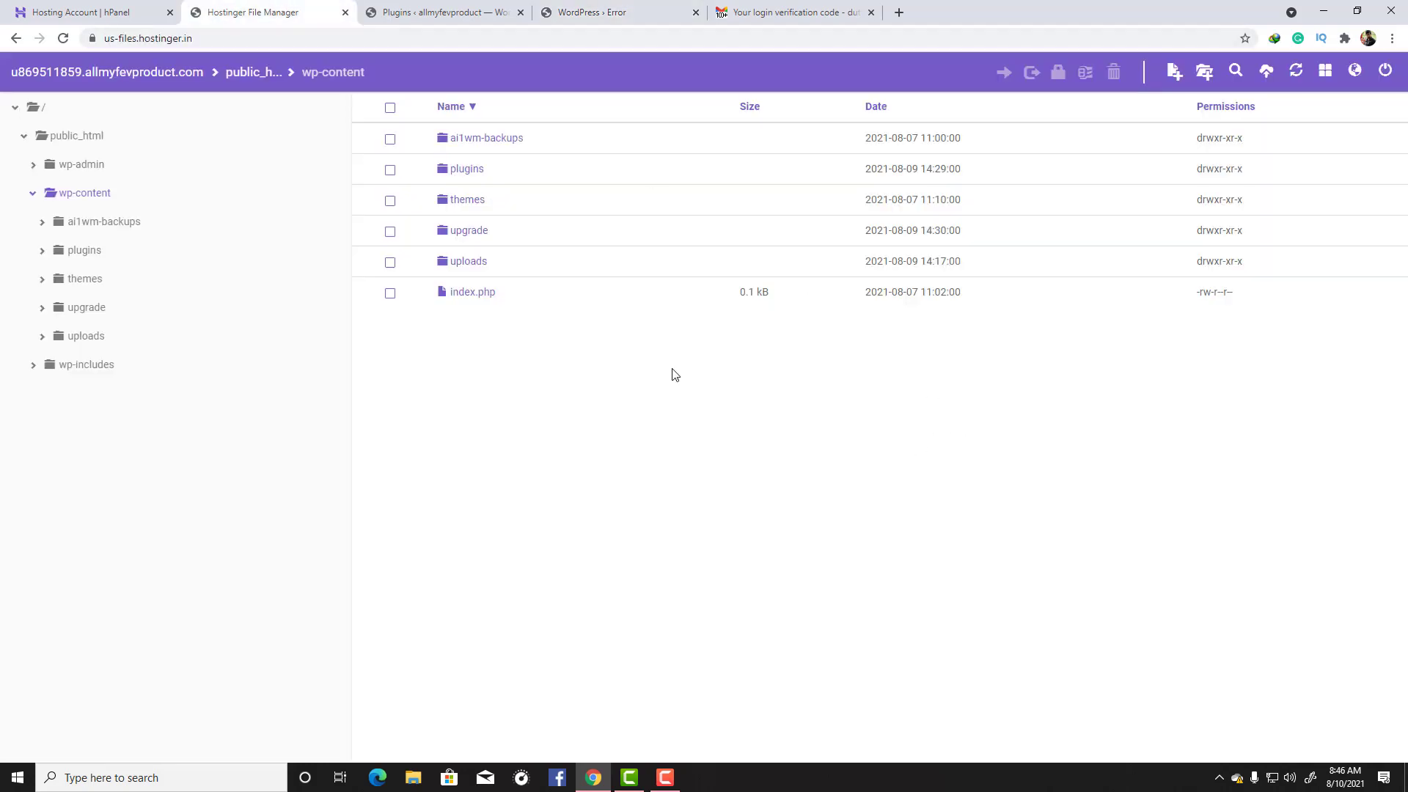
left_click(117, 11)
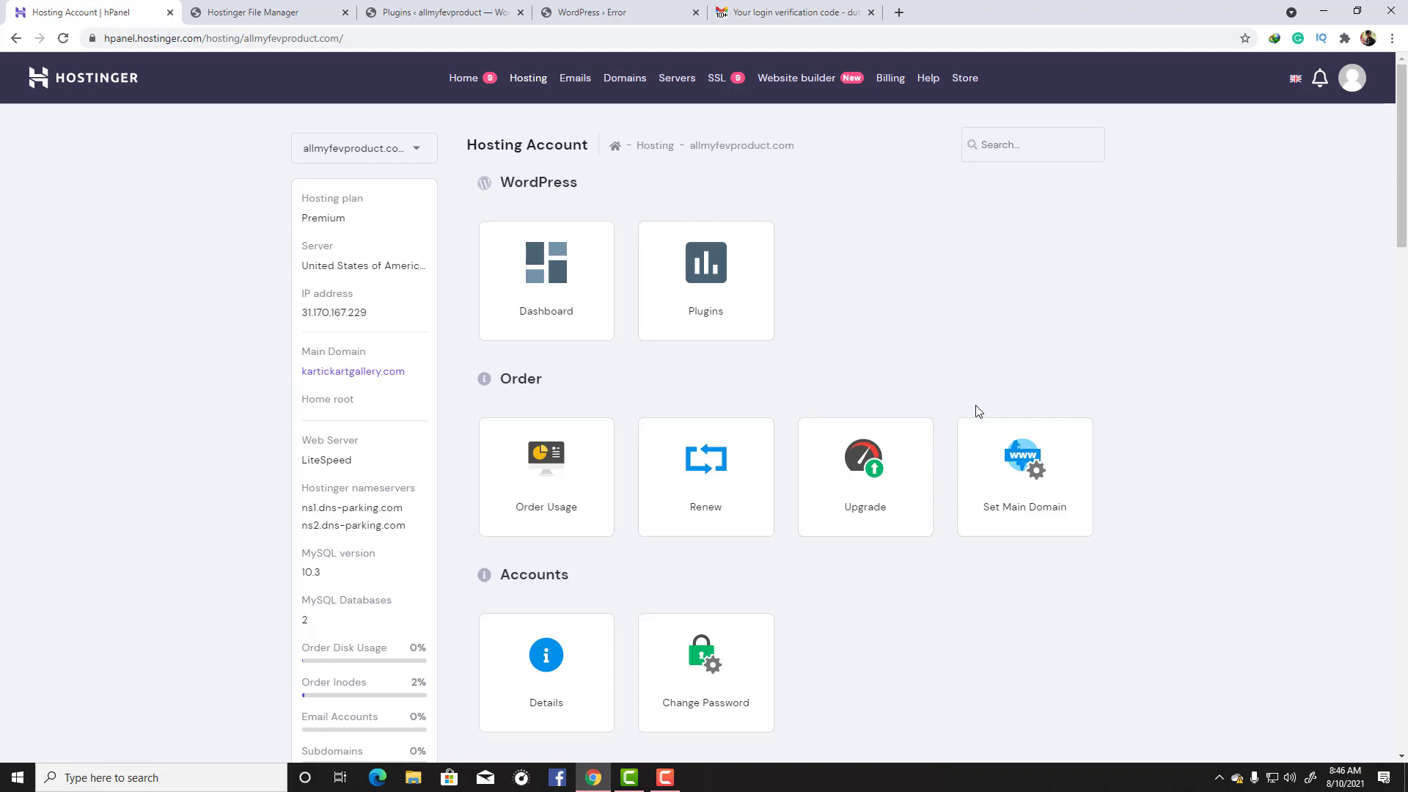
Open the File Manager from the hosting account's Files section and browse to the wp-content folder inside public_html.
scroll(823, 393, "down", 8)
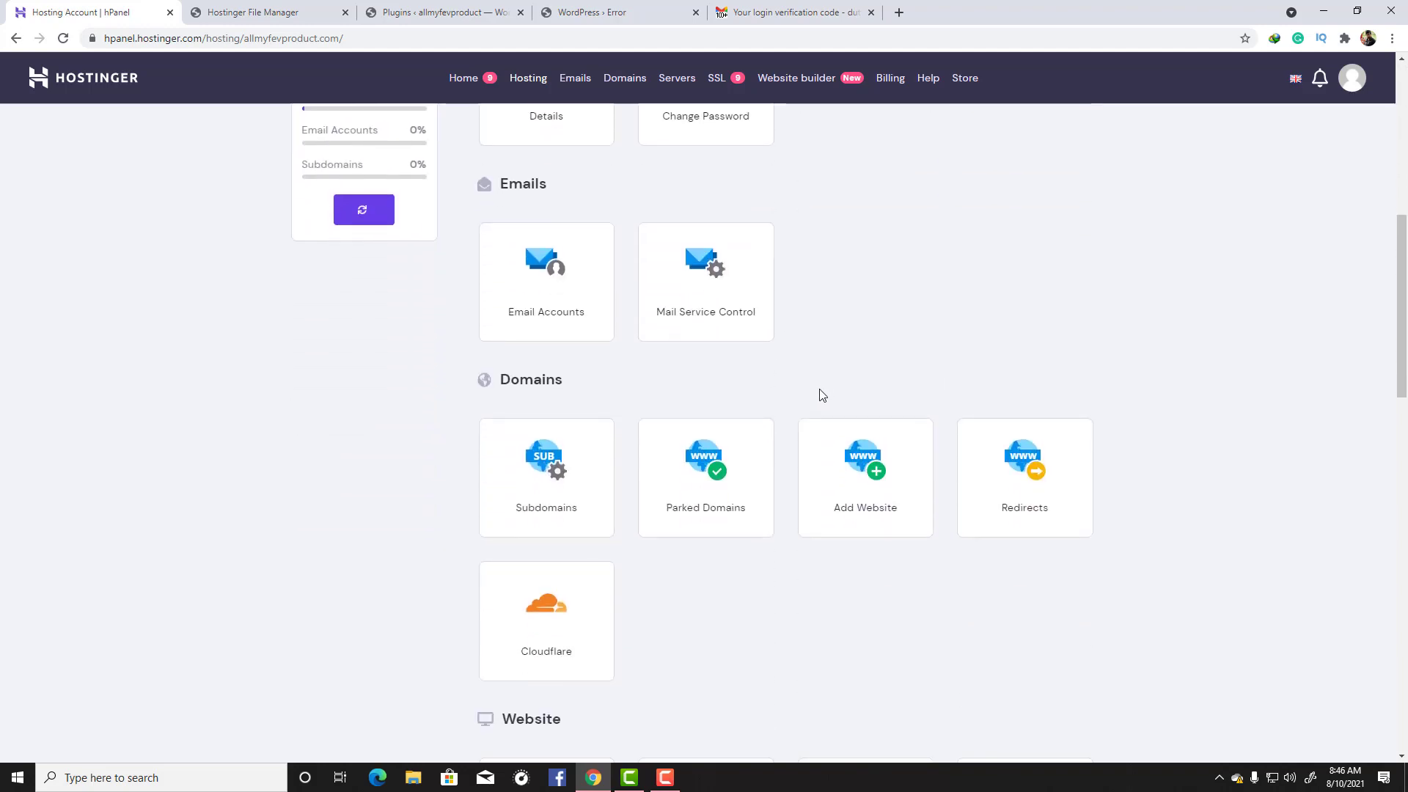
scroll(691, 445, "down", 1)
scroll(691, 446, "down", 9)
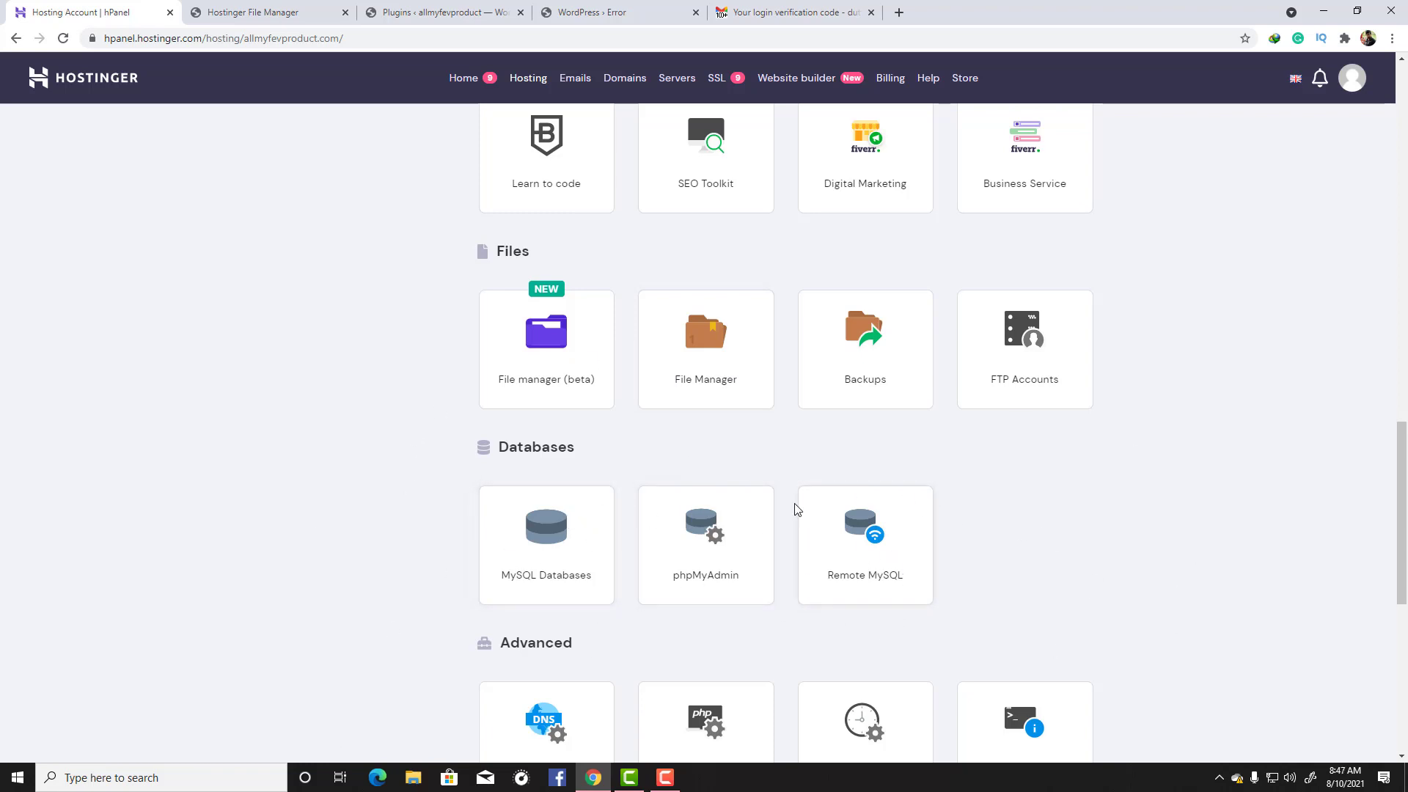
left_click(742, 360)
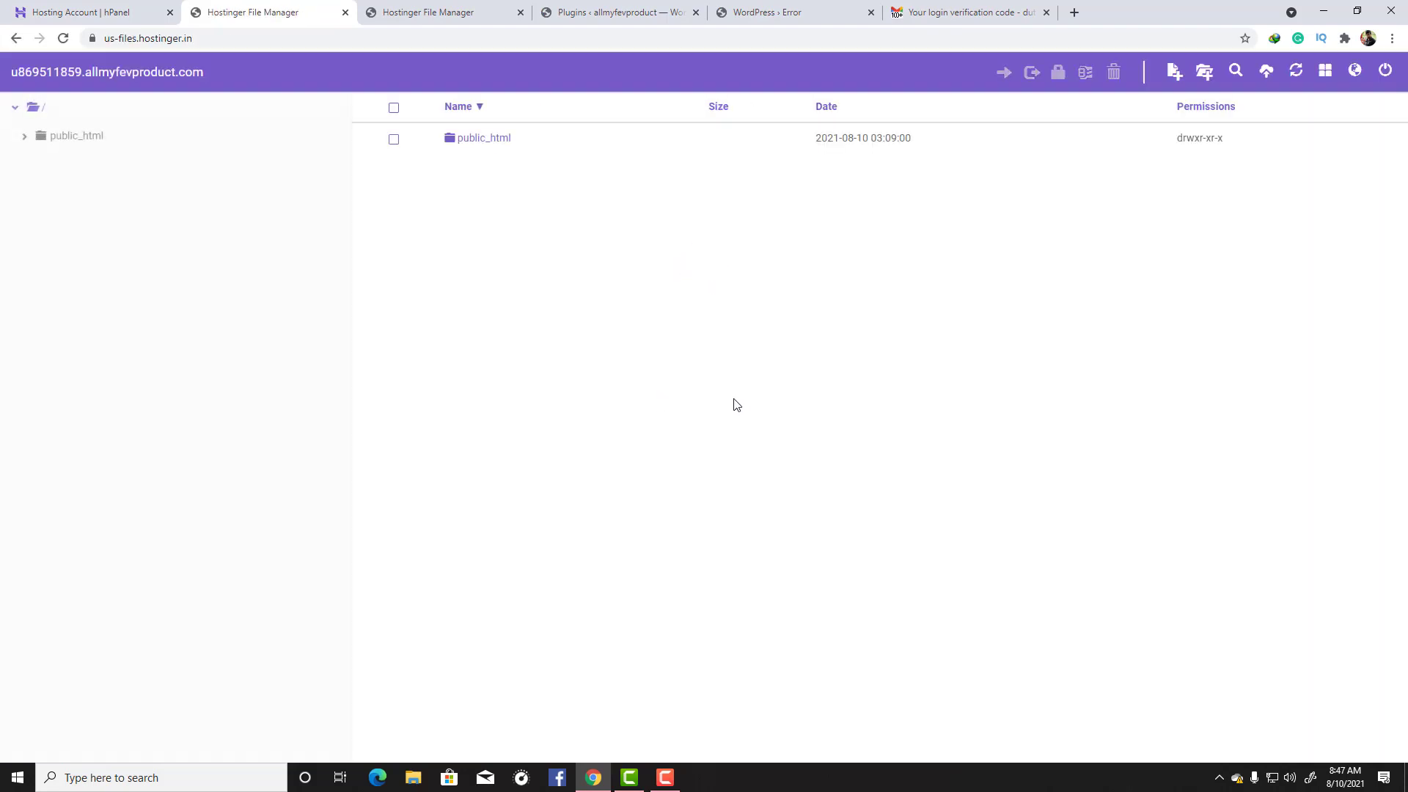
left_click(25, 138)
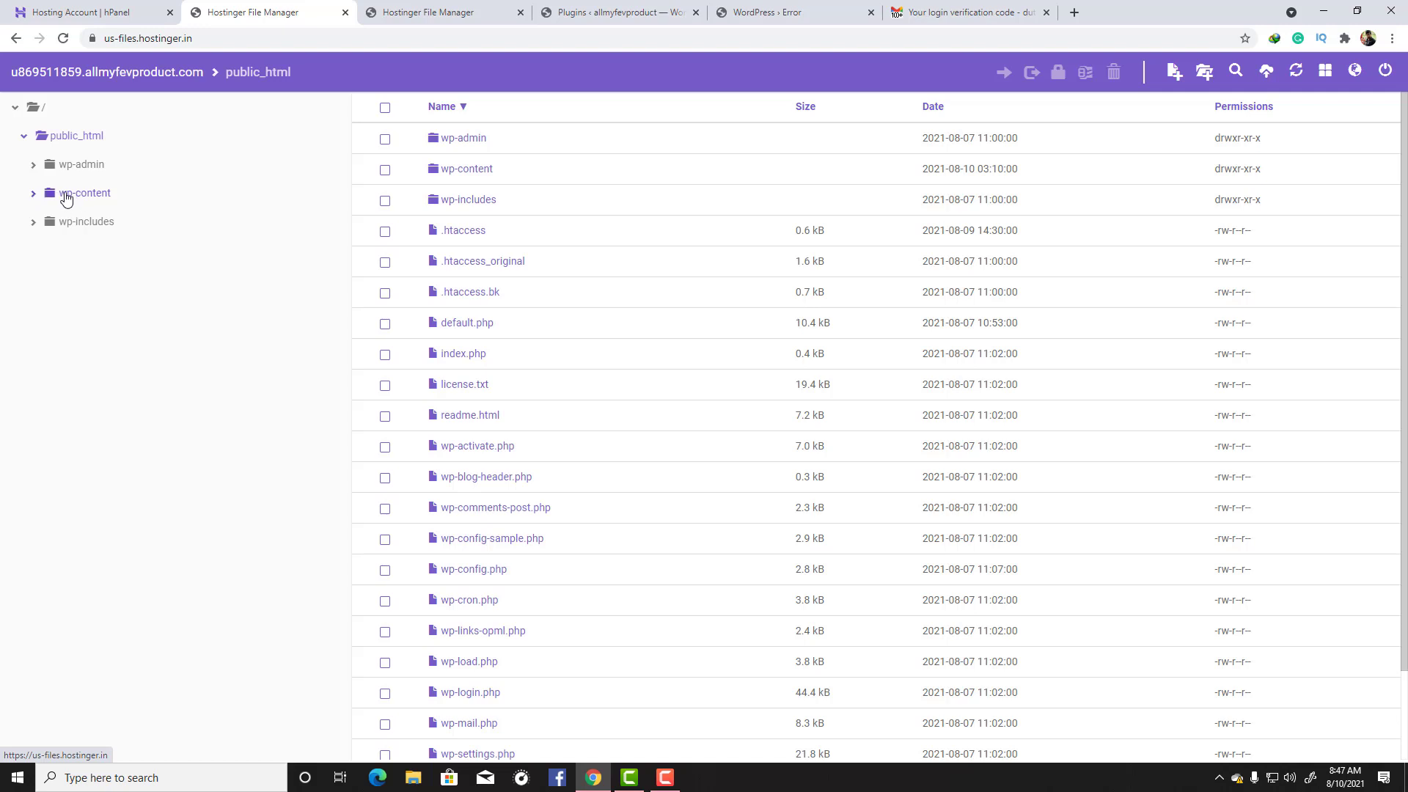
left_click(66, 198)
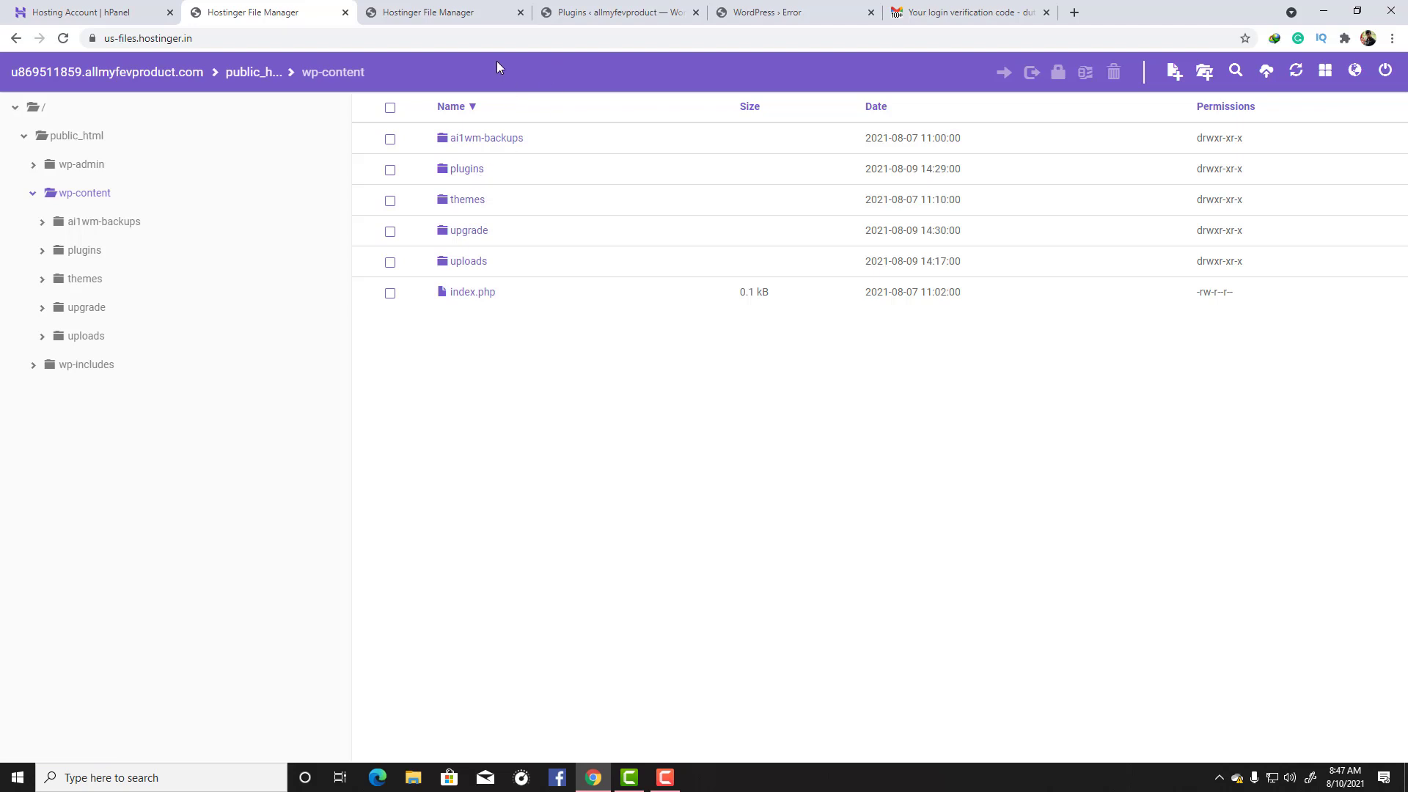
Try renaming the plugins folder inside wp-content to "plugins _ New" in the other open file manager page.
left_click(786, 16)
left_click(468, 11)
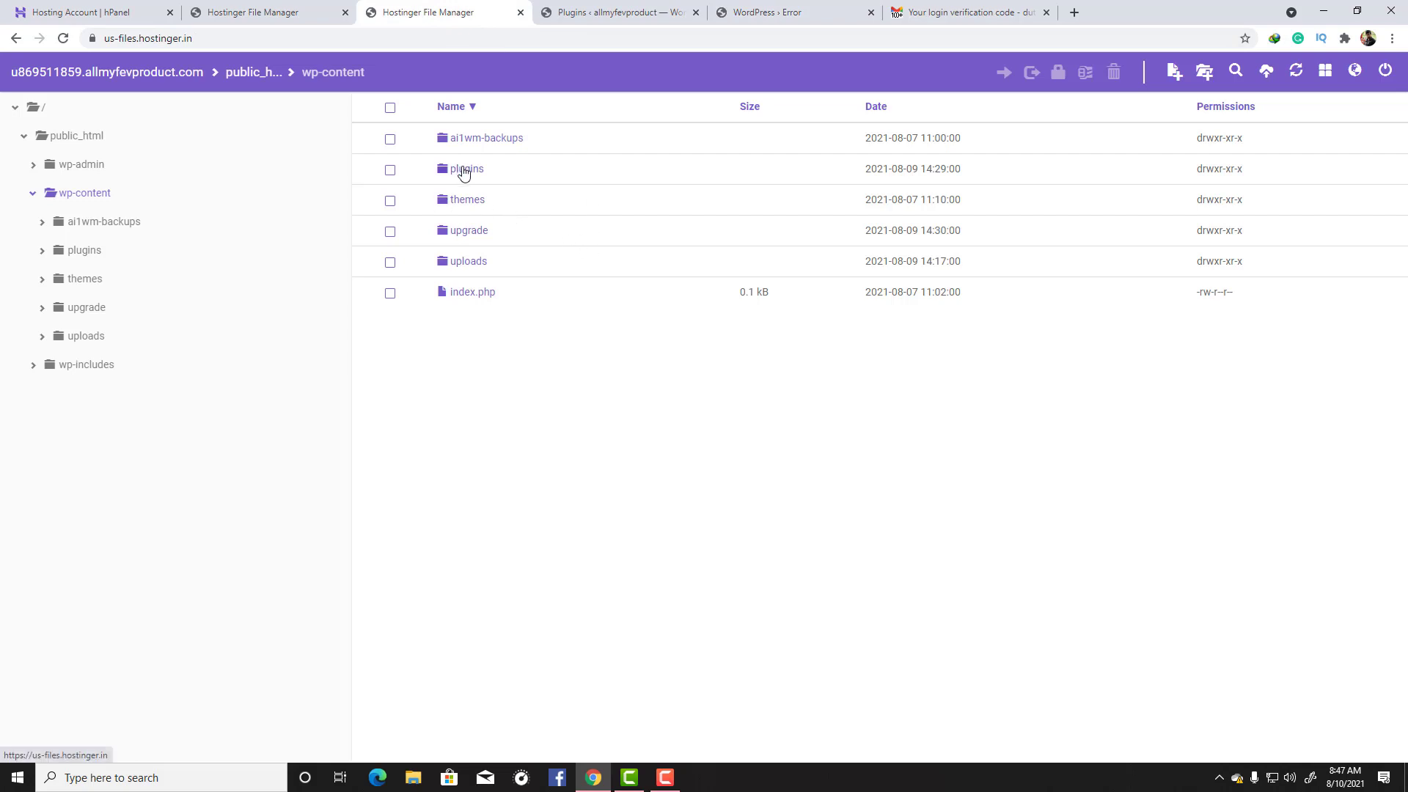
right_click(463, 172)
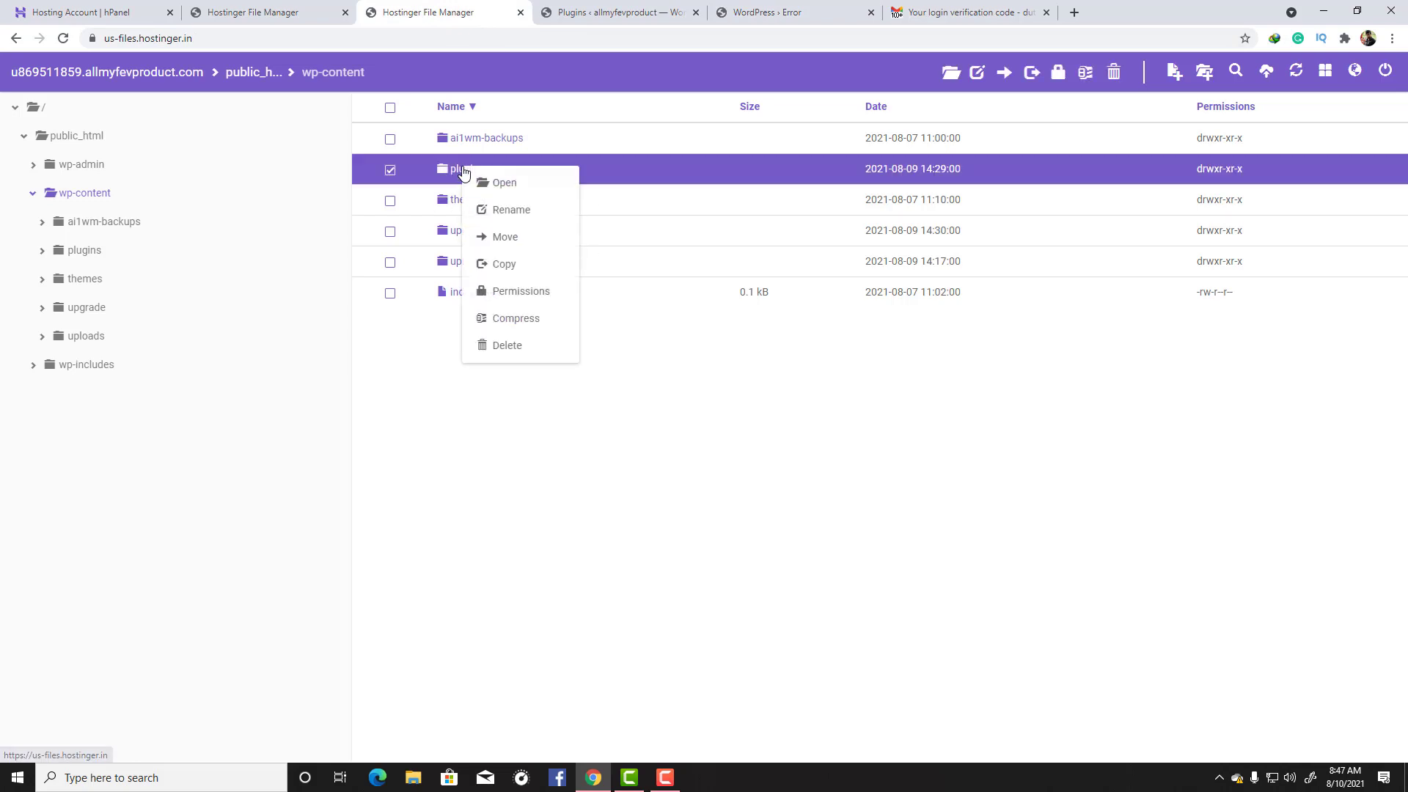
left_click(511, 211)
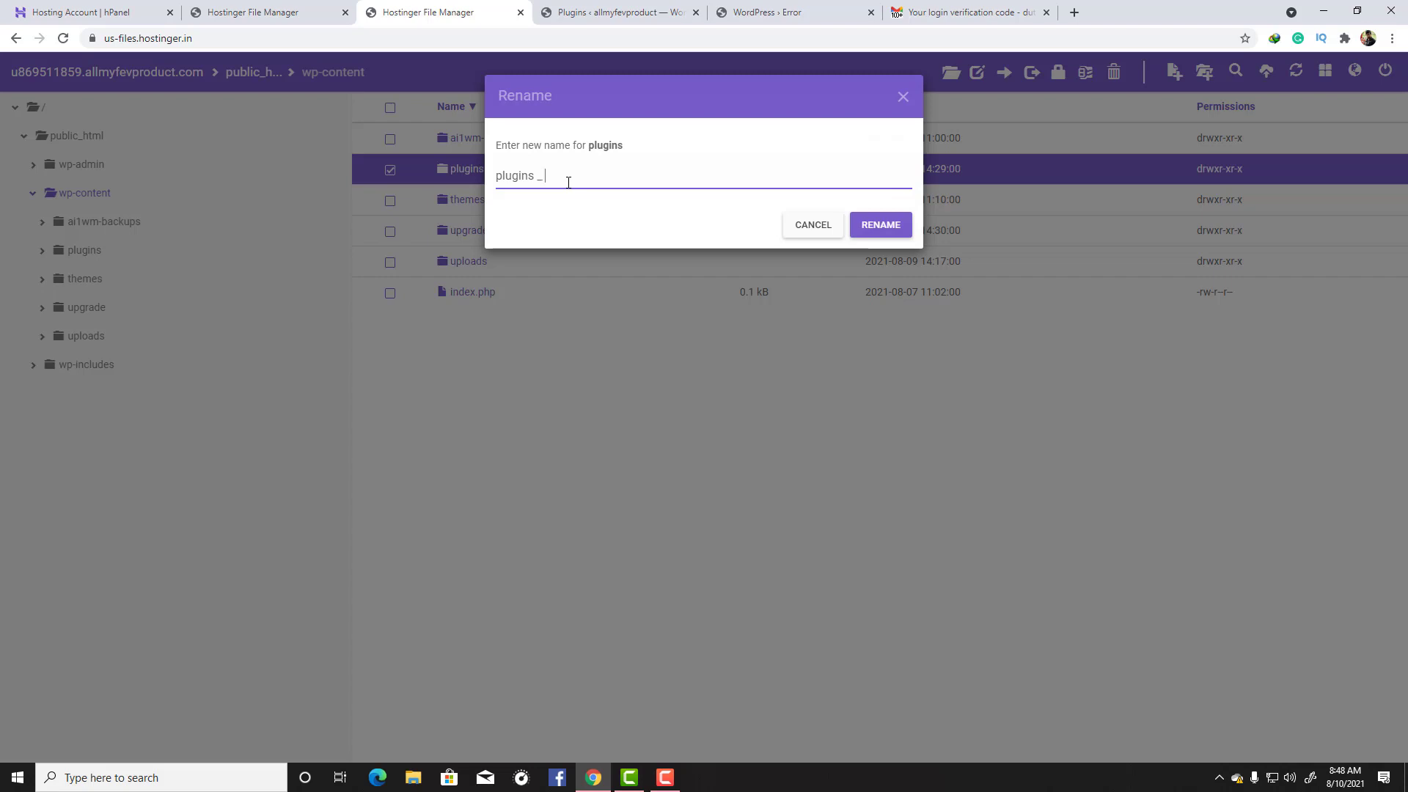
type("_ nEW")
type("n")
type("N")
type("ew")
left_click(903, 98)
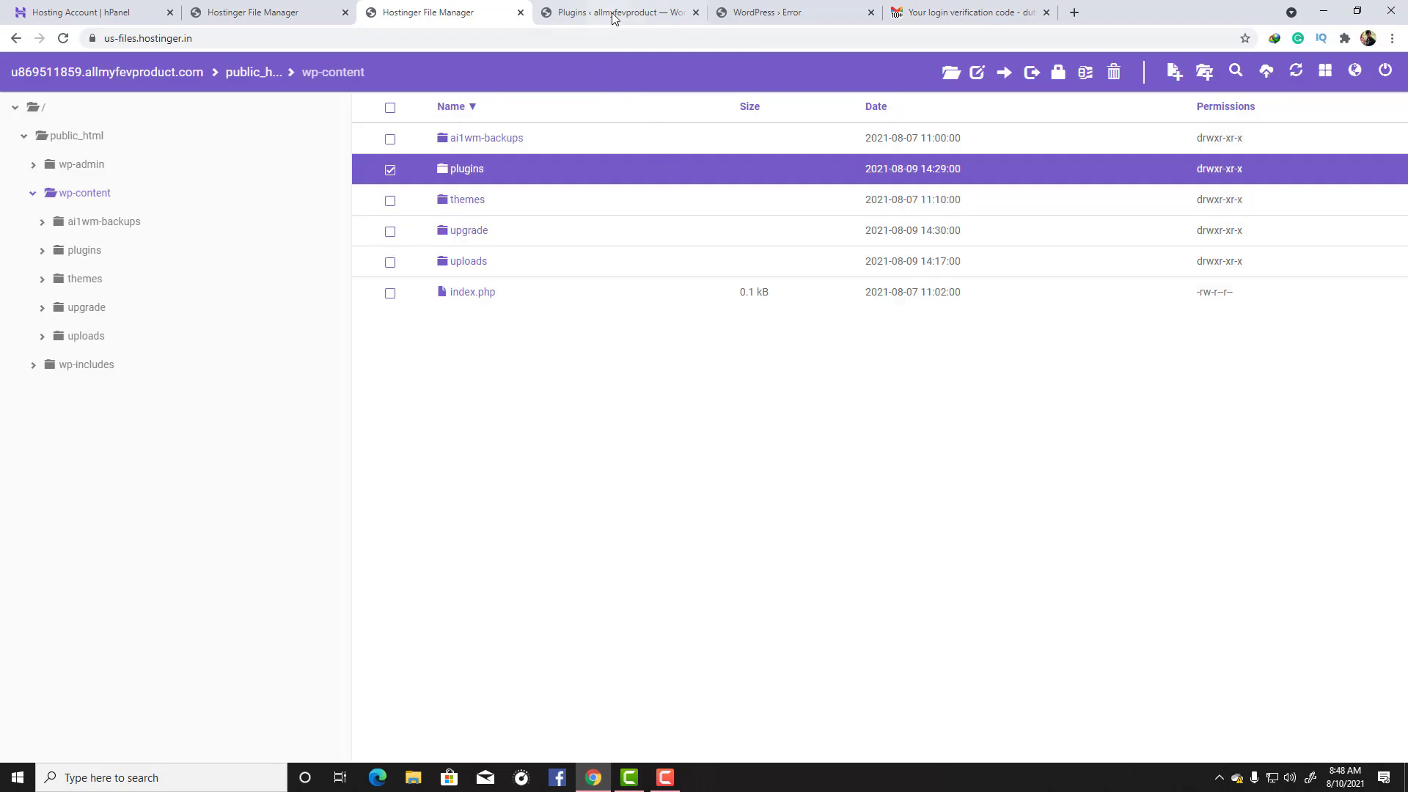
left_click(285, 9)
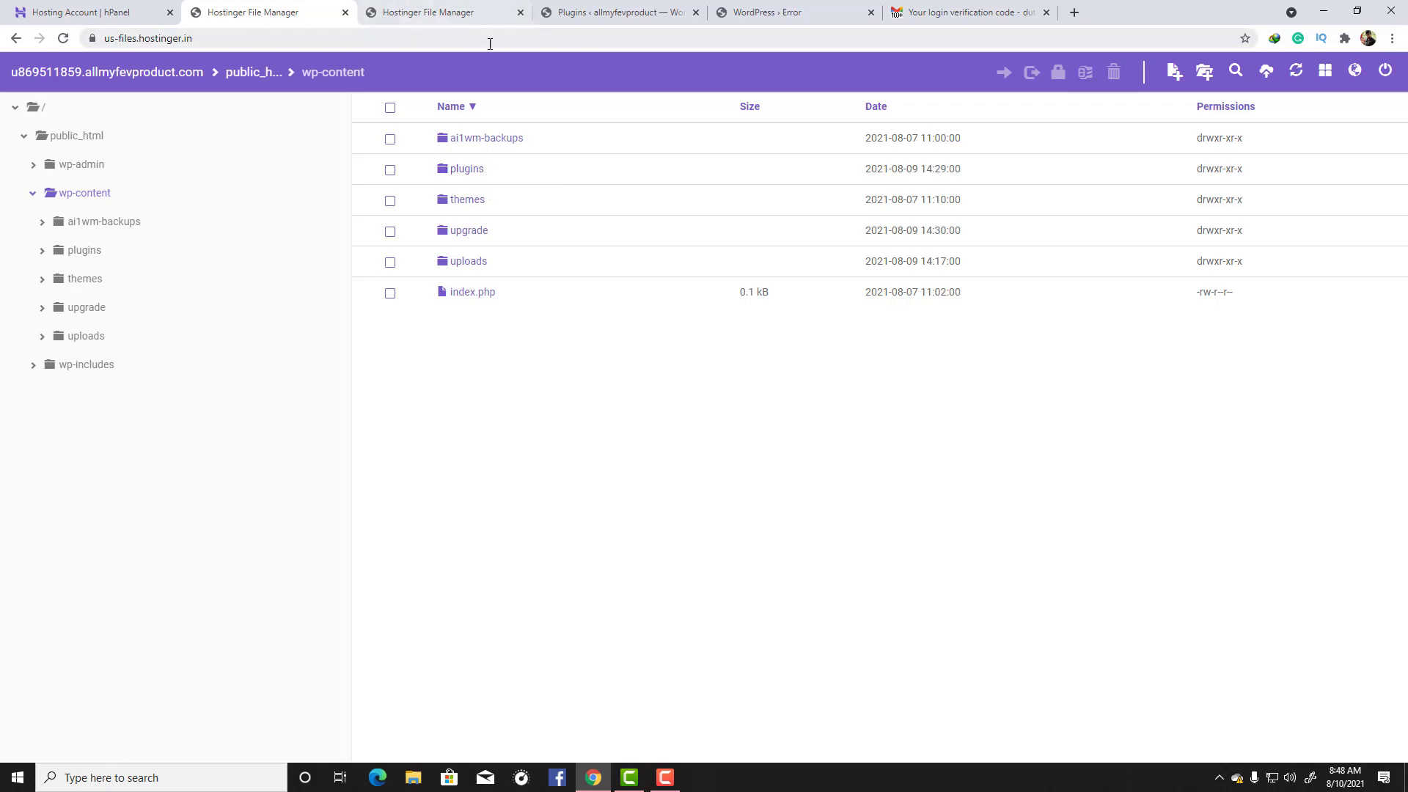
left_click(528, 169)
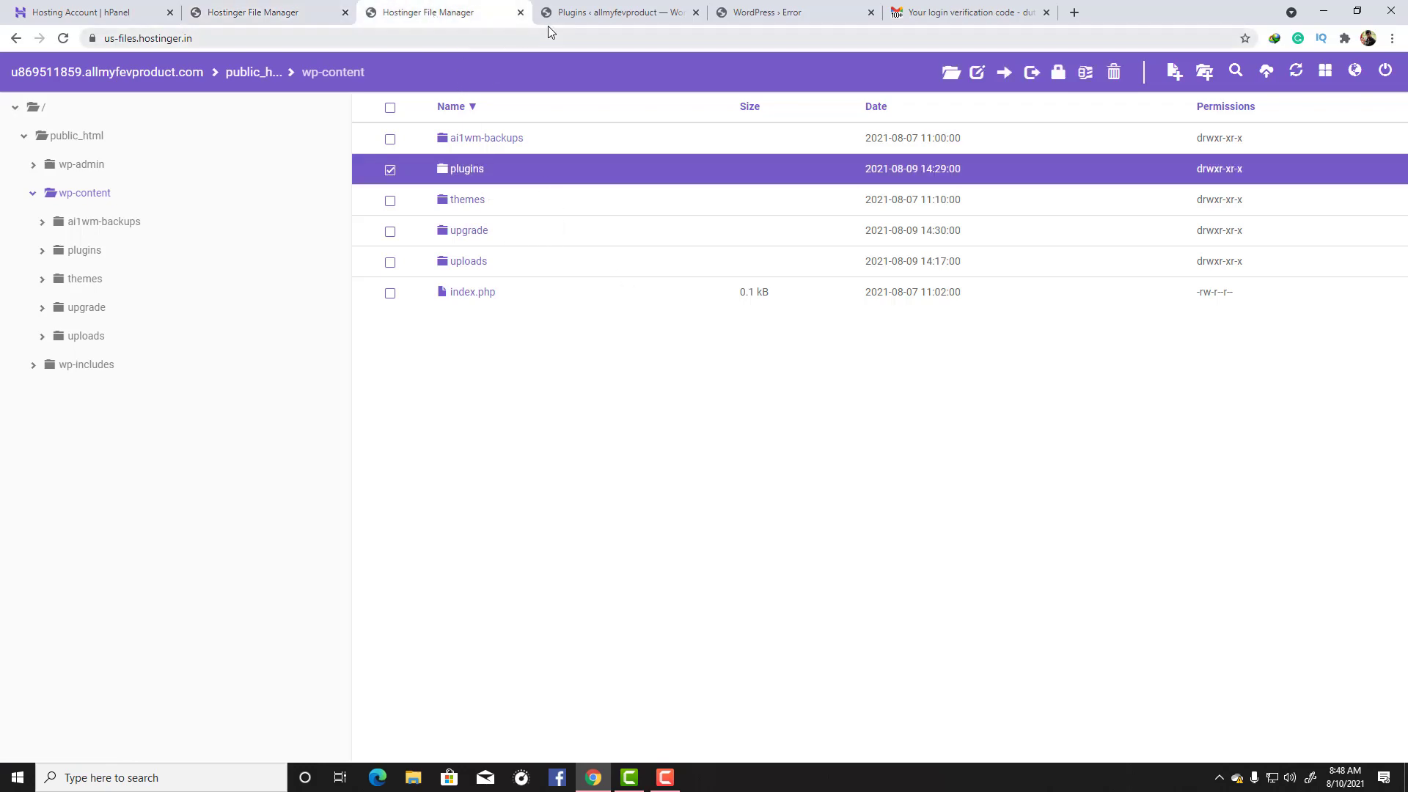
left_click(587, 12)
left_click(463, 16)
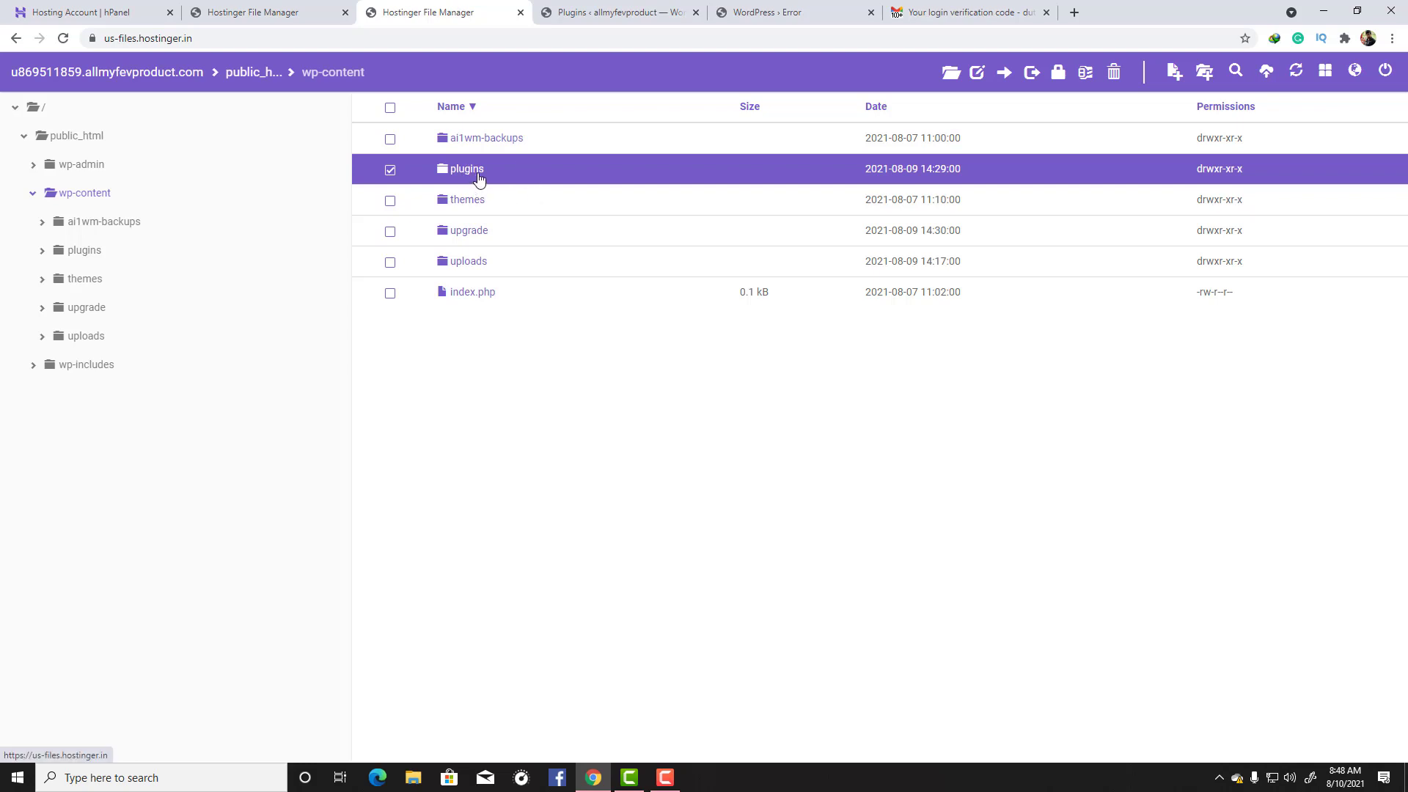
left_click(393, 171)
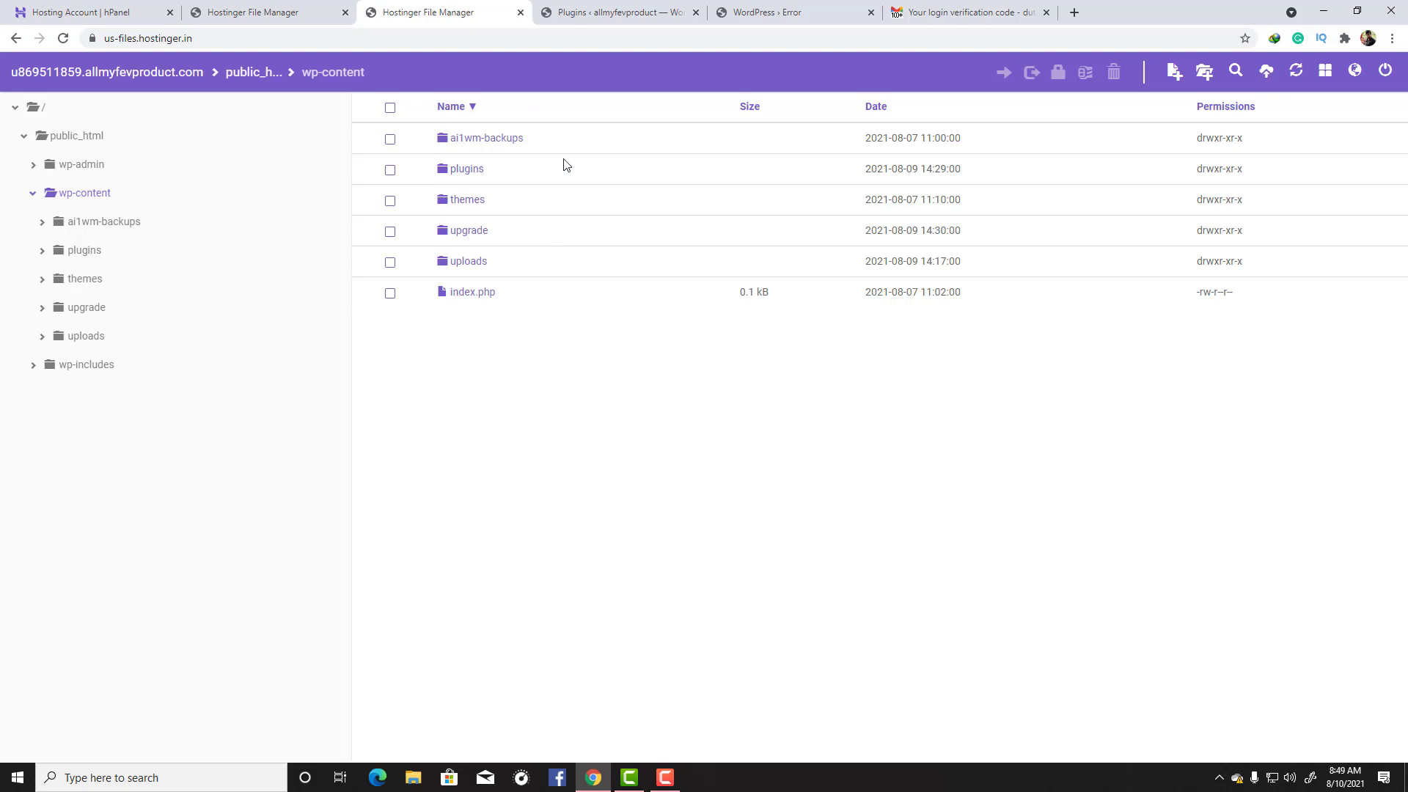
right_click(482, 178)
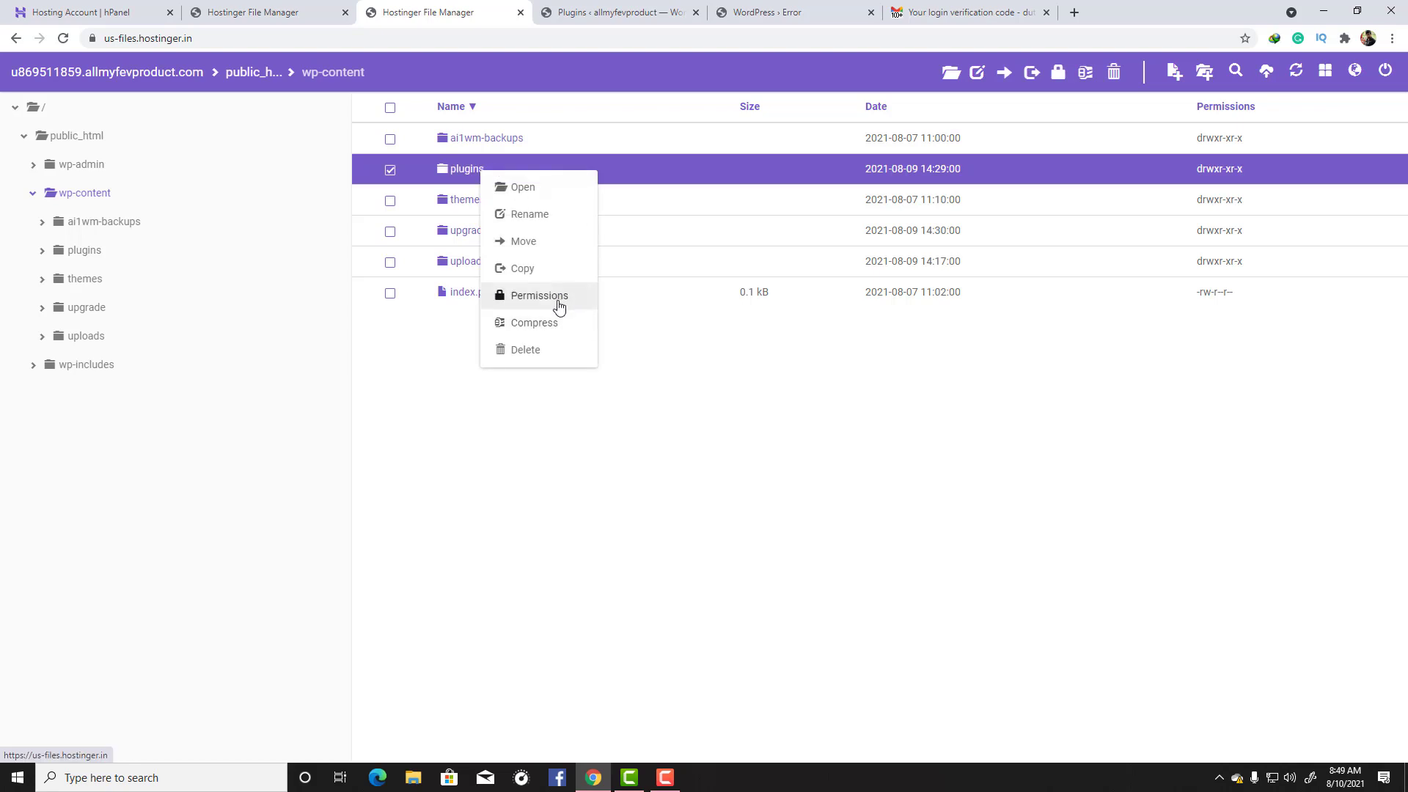
left_click(559, 215)
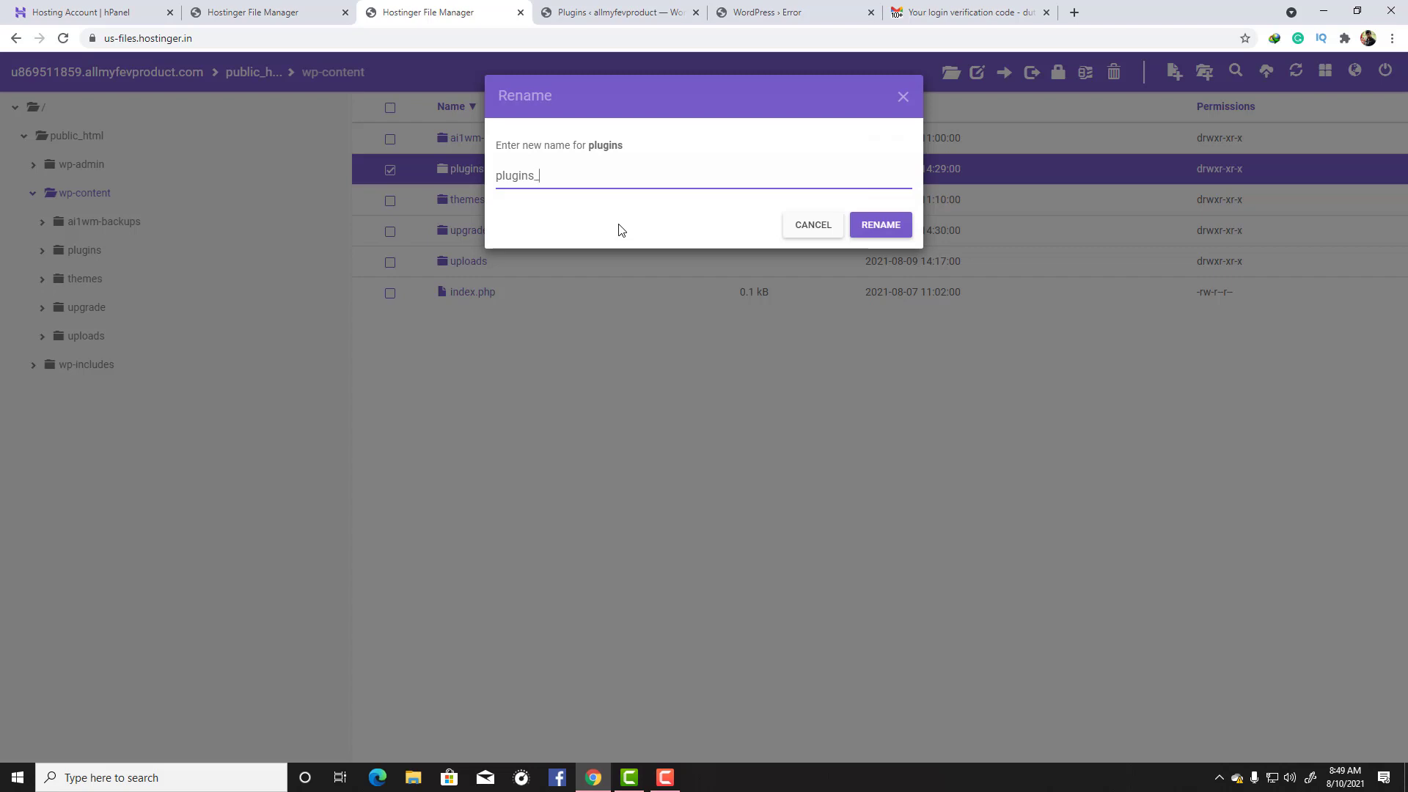
type("EW")
key("BackSpace")
key("BackSpace")
key("BackSpace")
type("New")
key("BackSpace")
key("BackSpace")
key("BackSpace")
key("BackSpace")
left_click(903, 98)
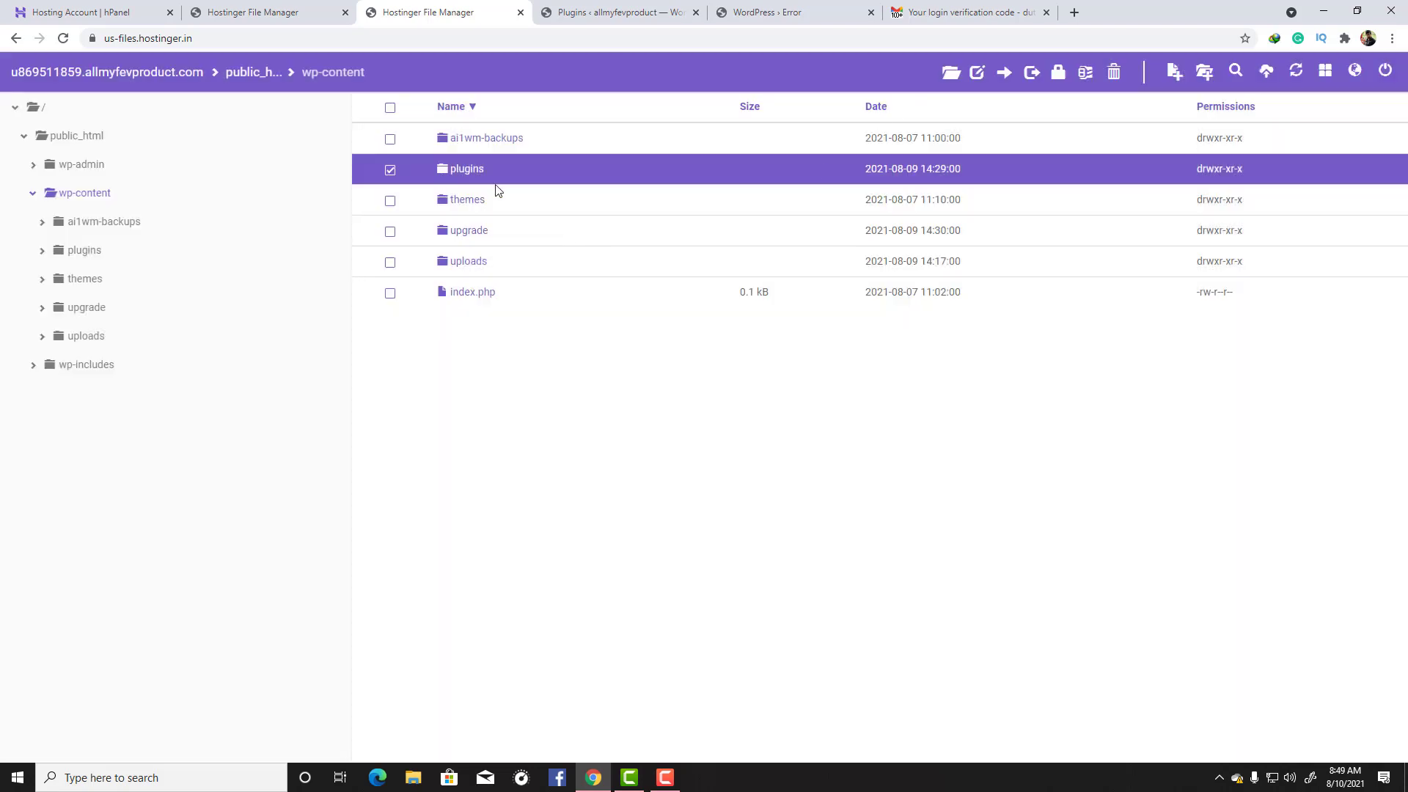
Bulk-activate all installed plugins on the WordPress Plugins page.
left_click(292, 11)
left_click(594, 12)
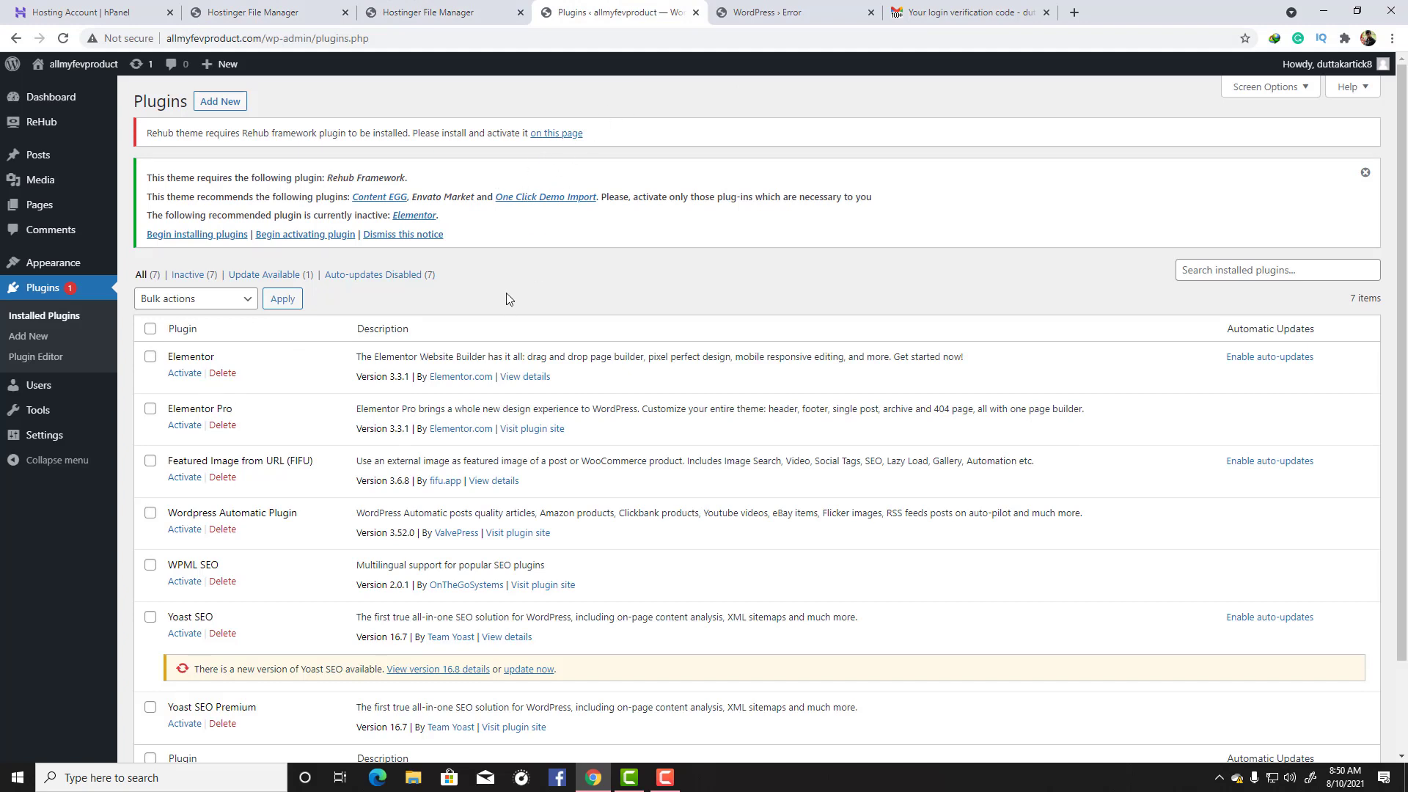
scroll(506, 293, "down", 2)
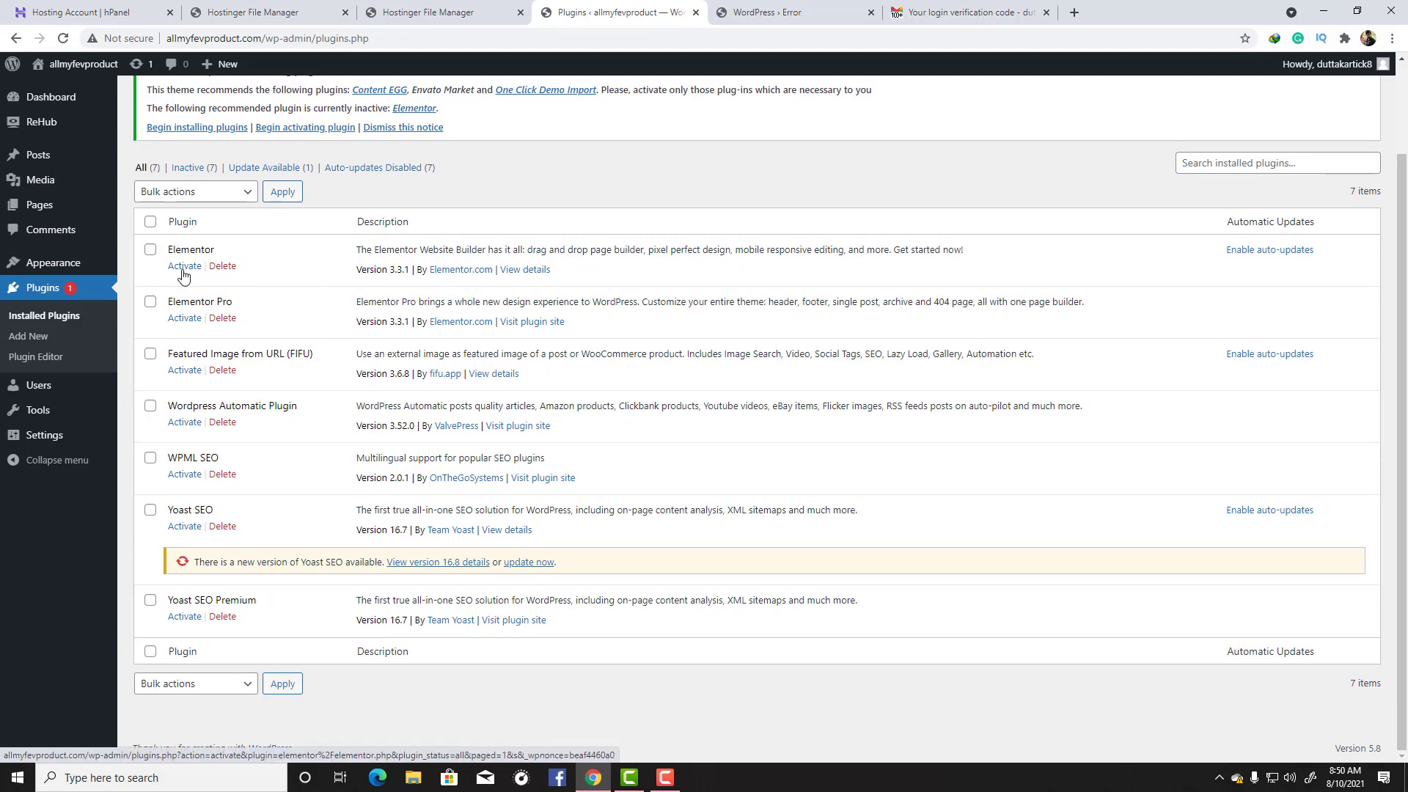
left_click(150, 222)
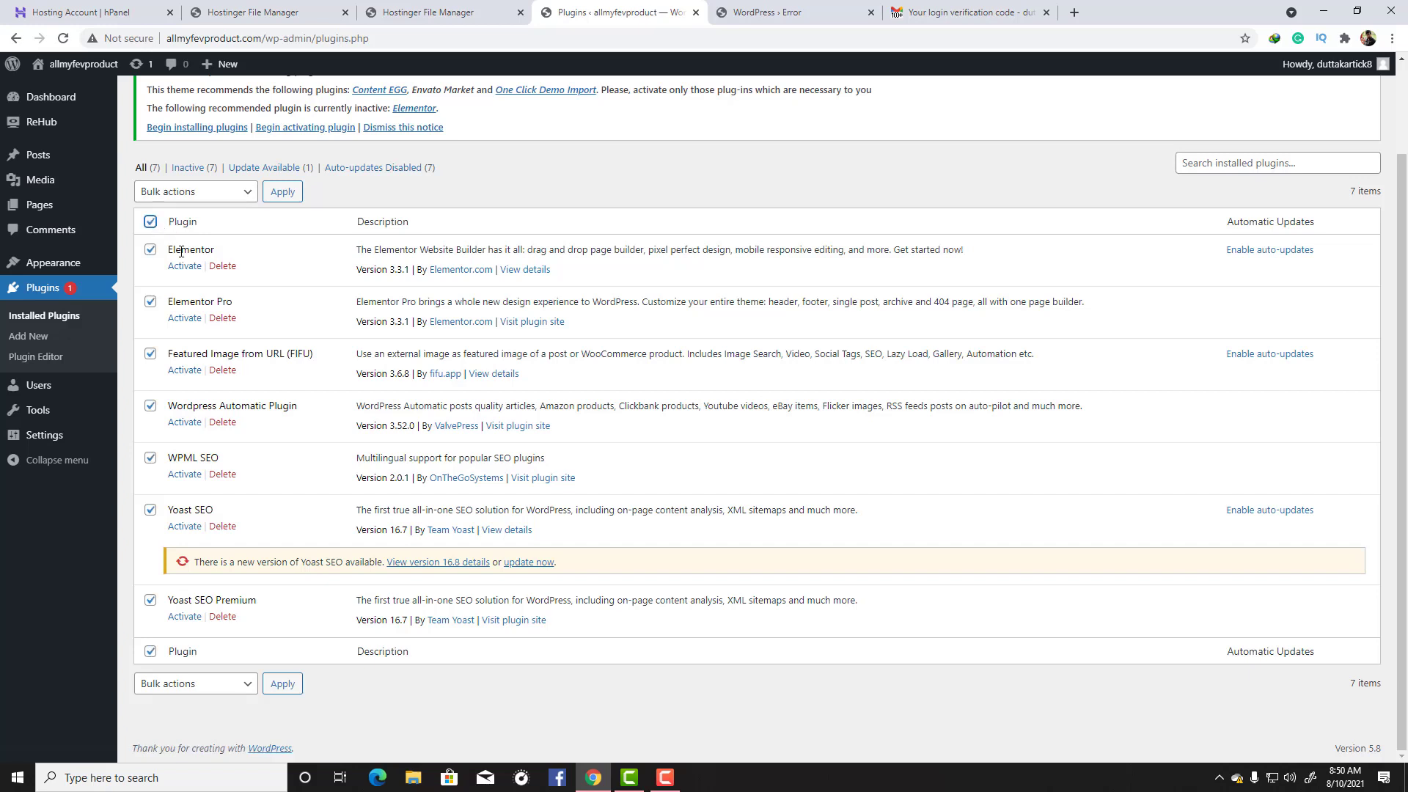
left_click(248, 194)
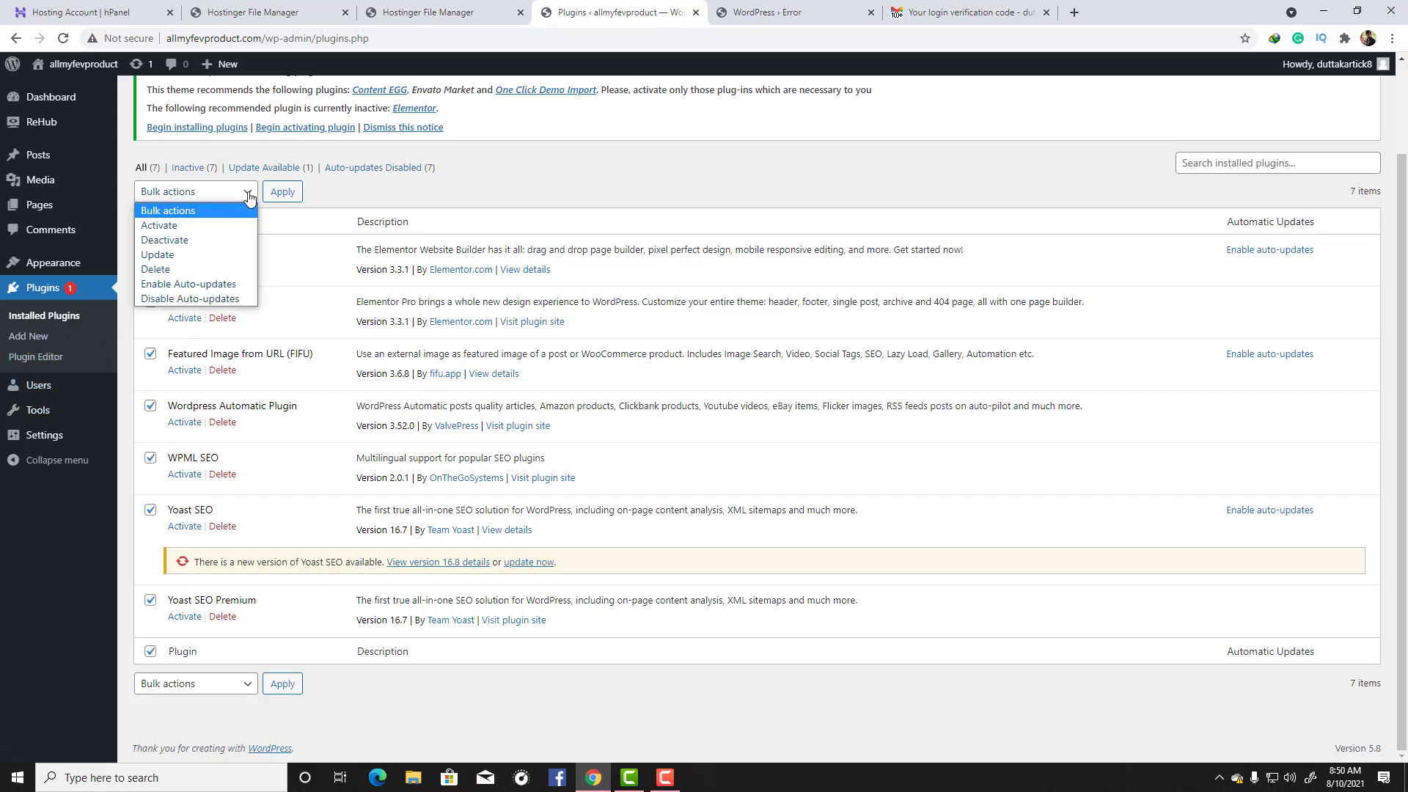
left_click(188, 227)
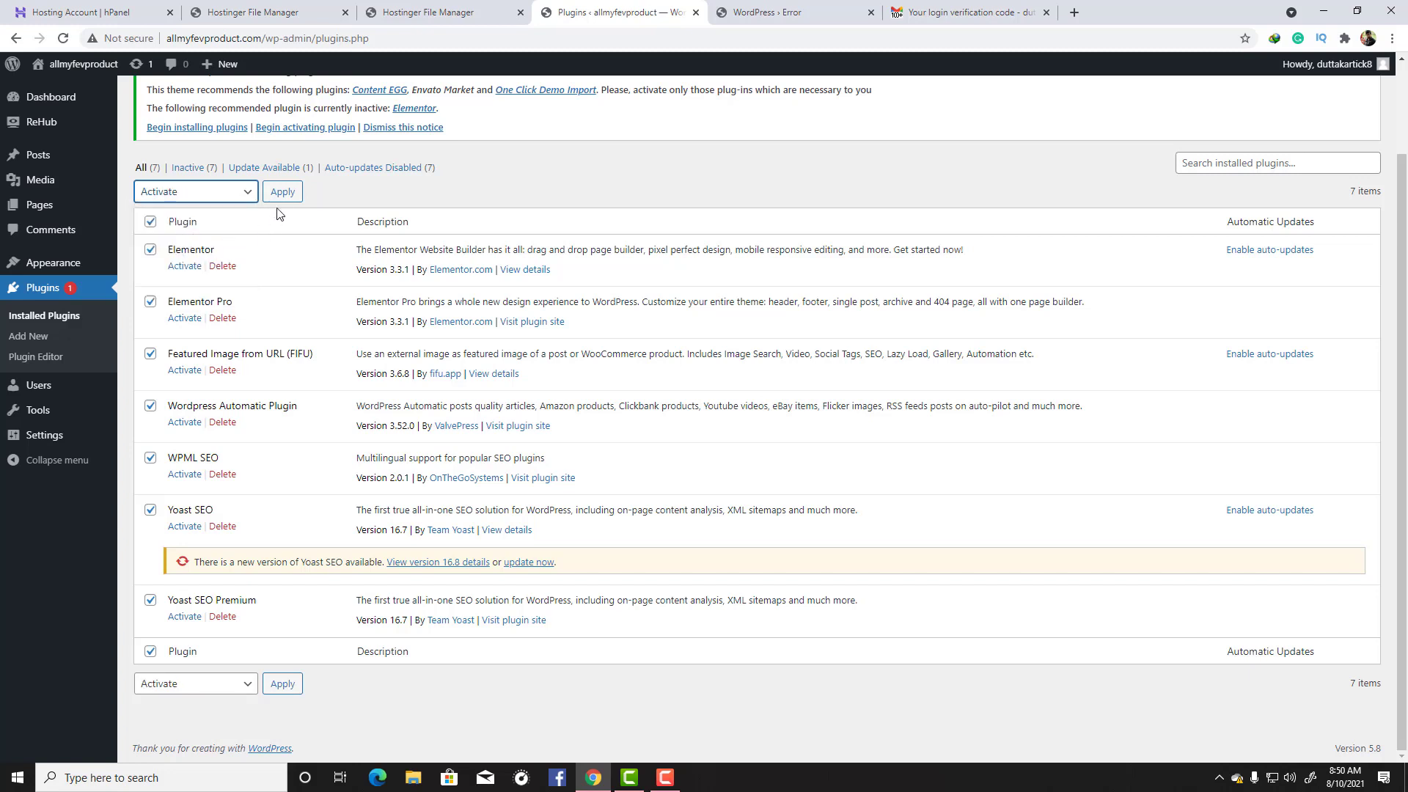
left_click(282, 192)
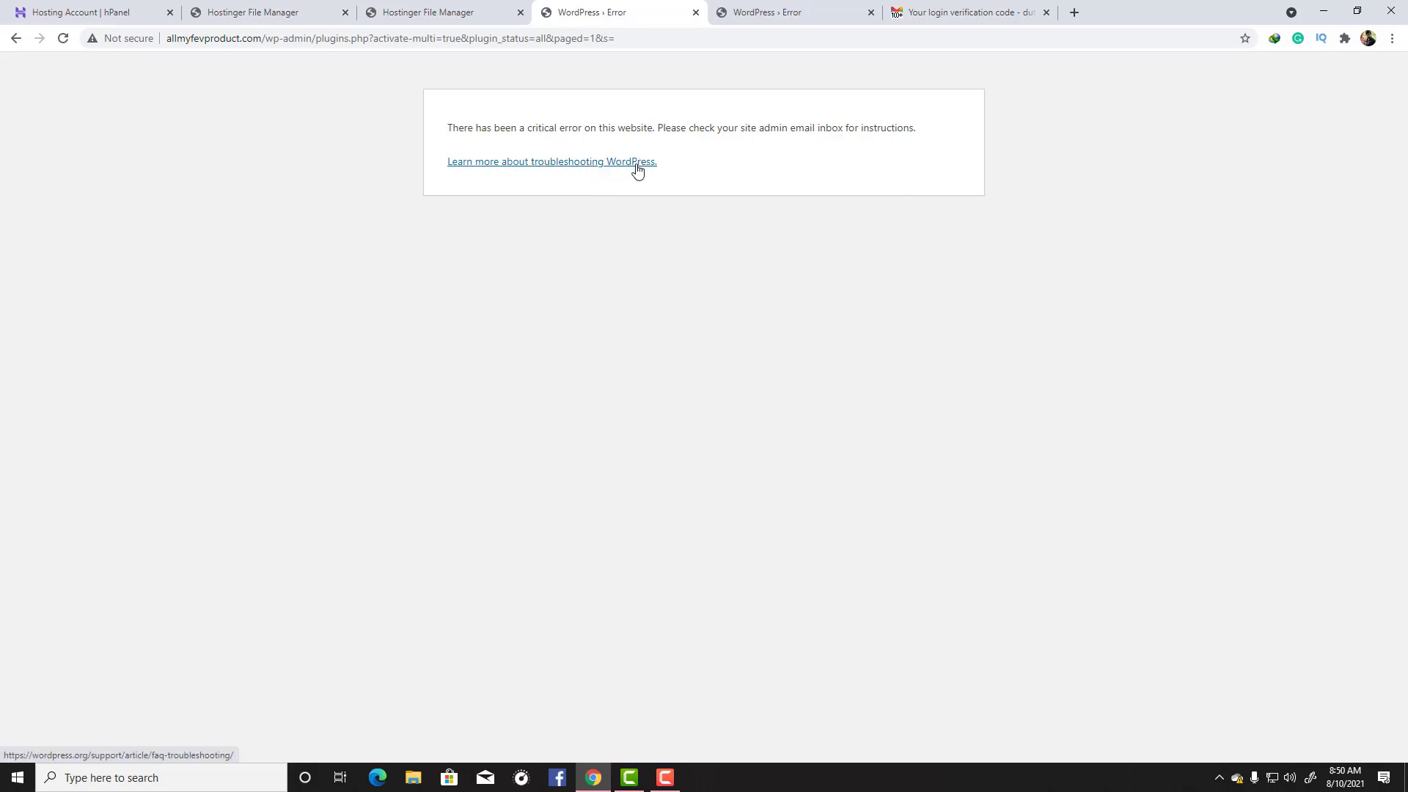
Rename the plugins folder inside wp-content to "plugins_New" in the Hostinger File Manager.
left_click(475, 14)
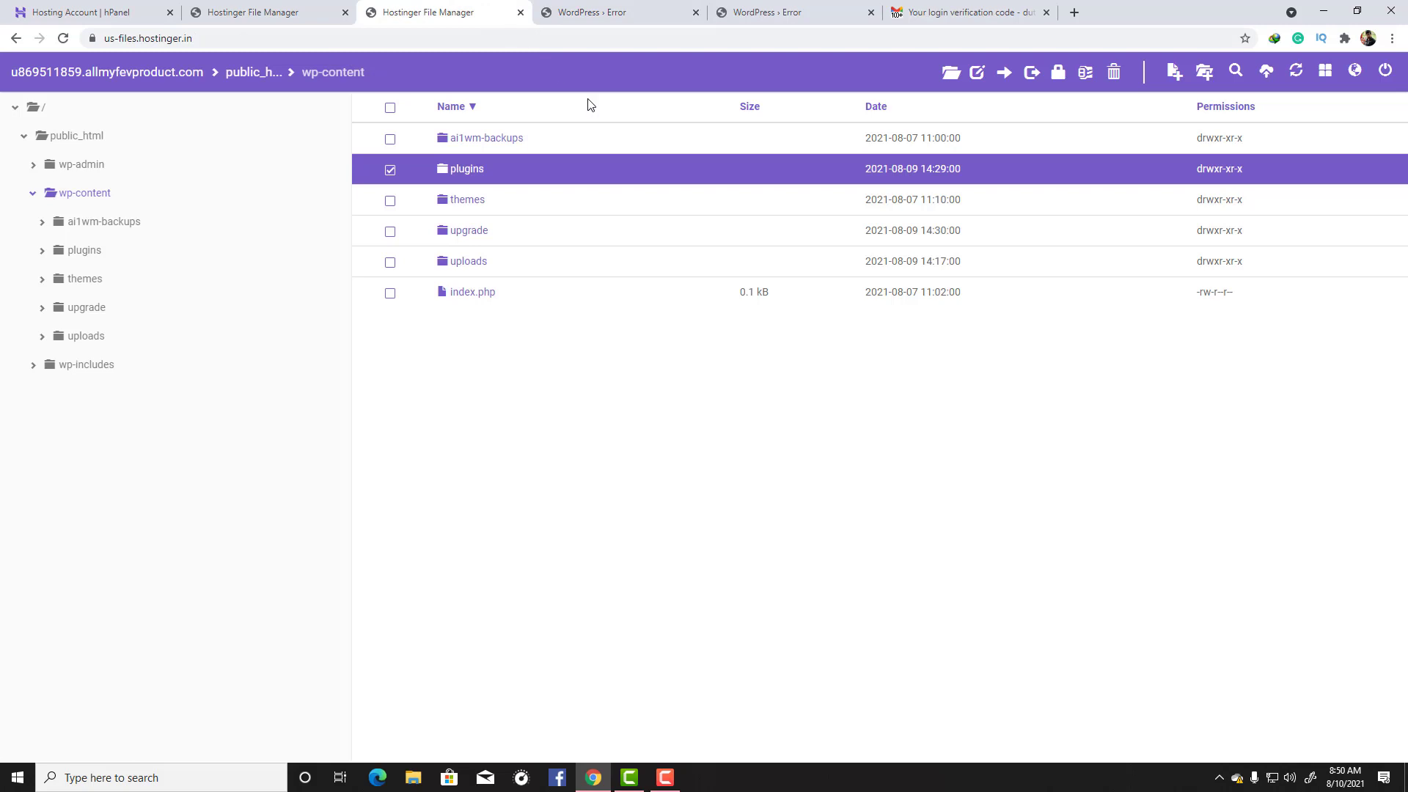
right_click(484, 176)
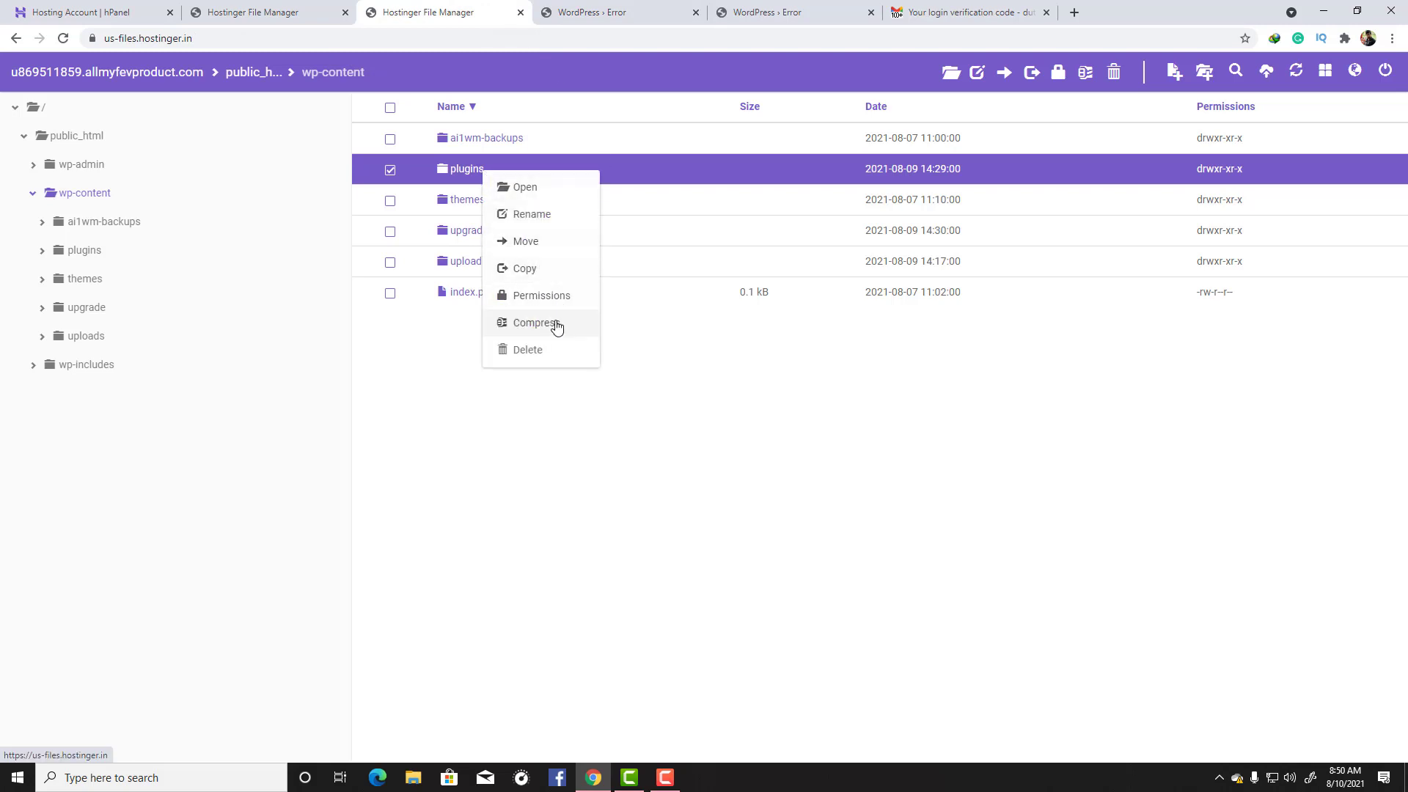
left_click(542, 214)
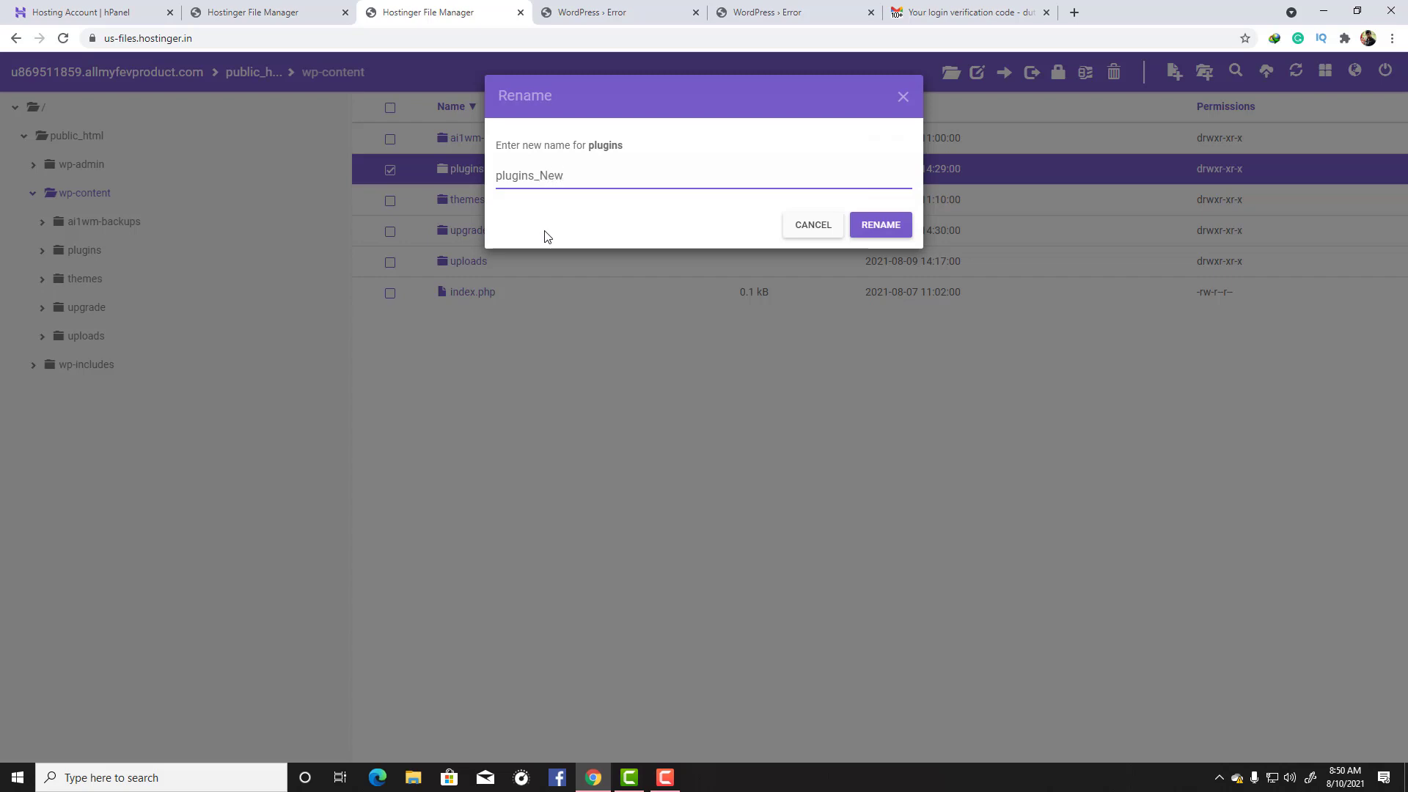
left_click(907, 234)
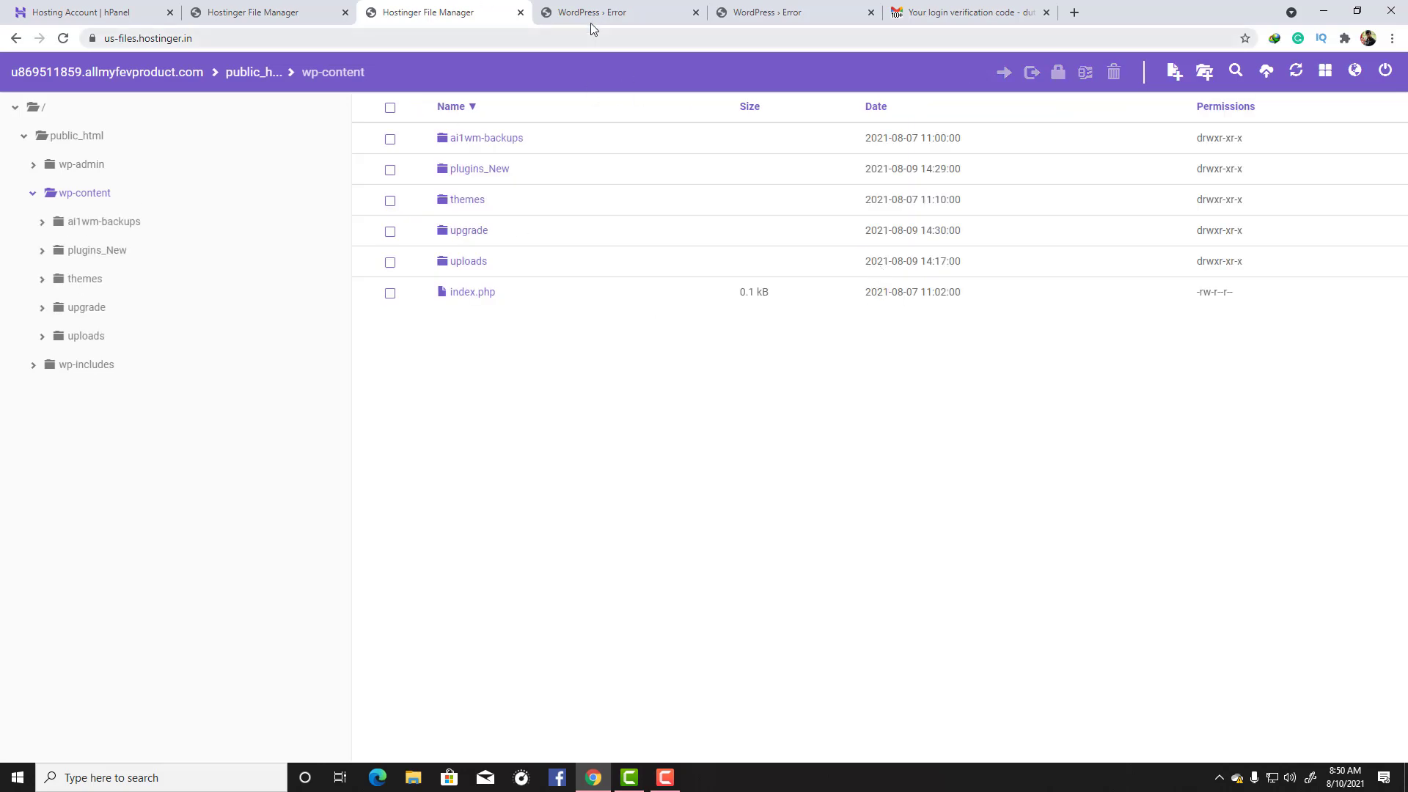
Go back to the WordPress Installed Plugins list and close the other page that still shows the critical error.
left_click(589, 13)
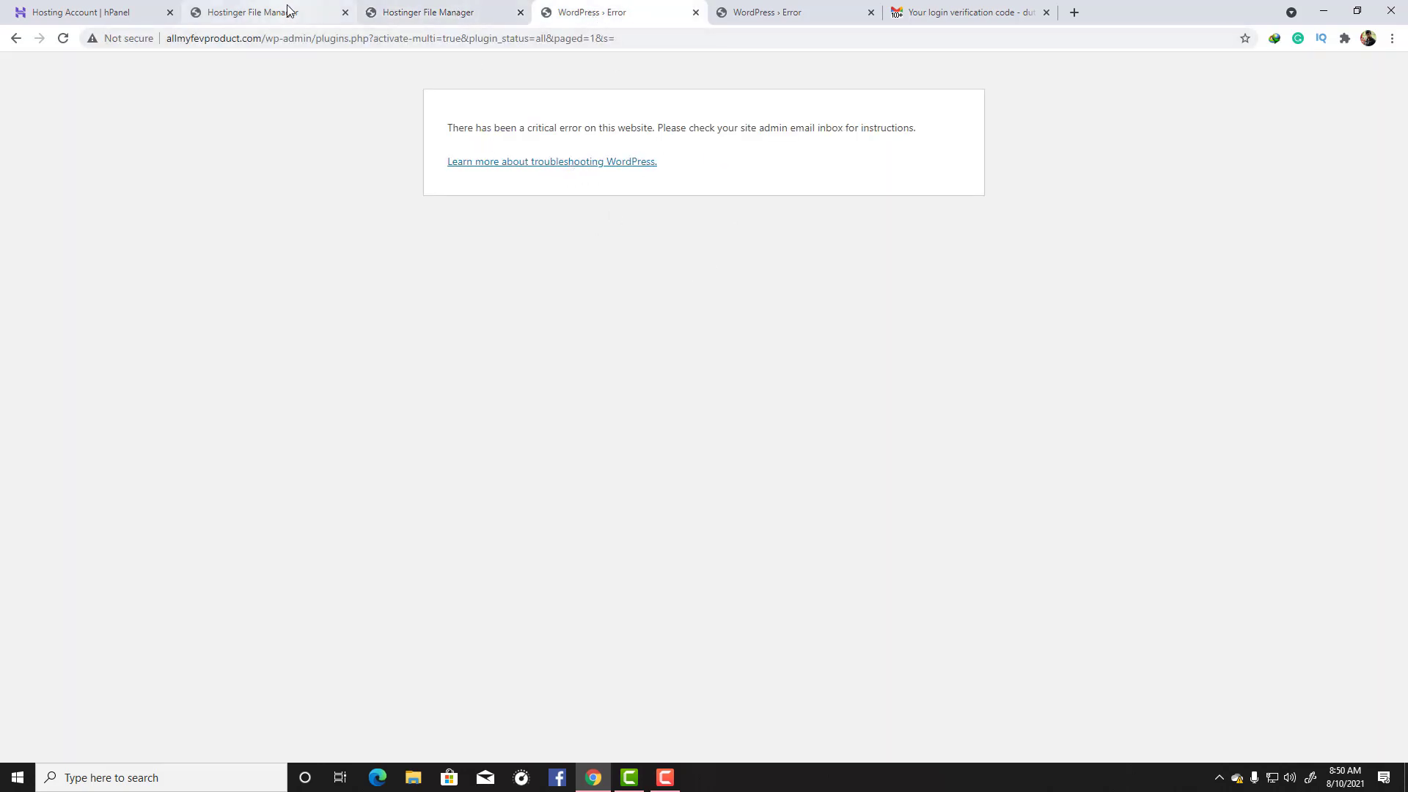
left_click(16, 39)
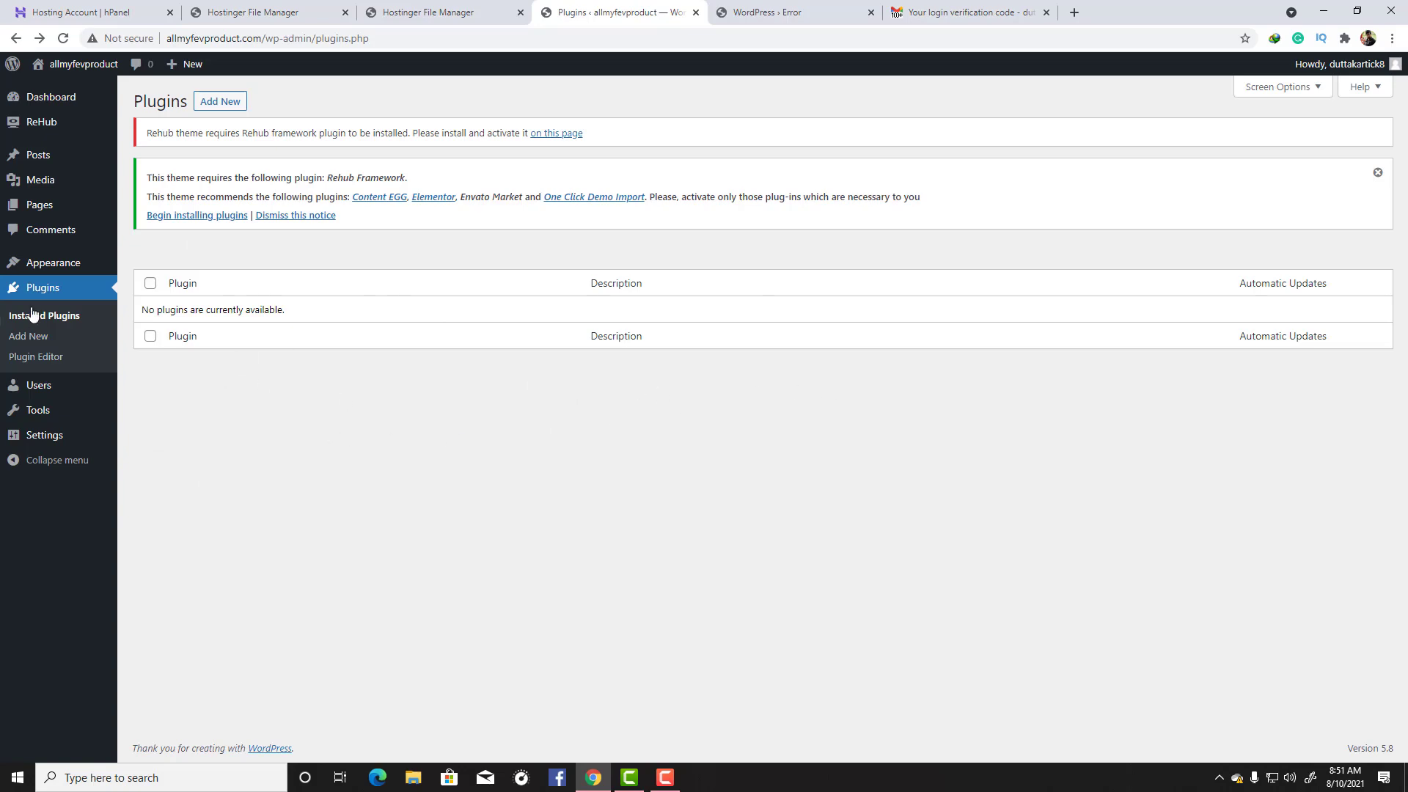
left_click(30, 336)
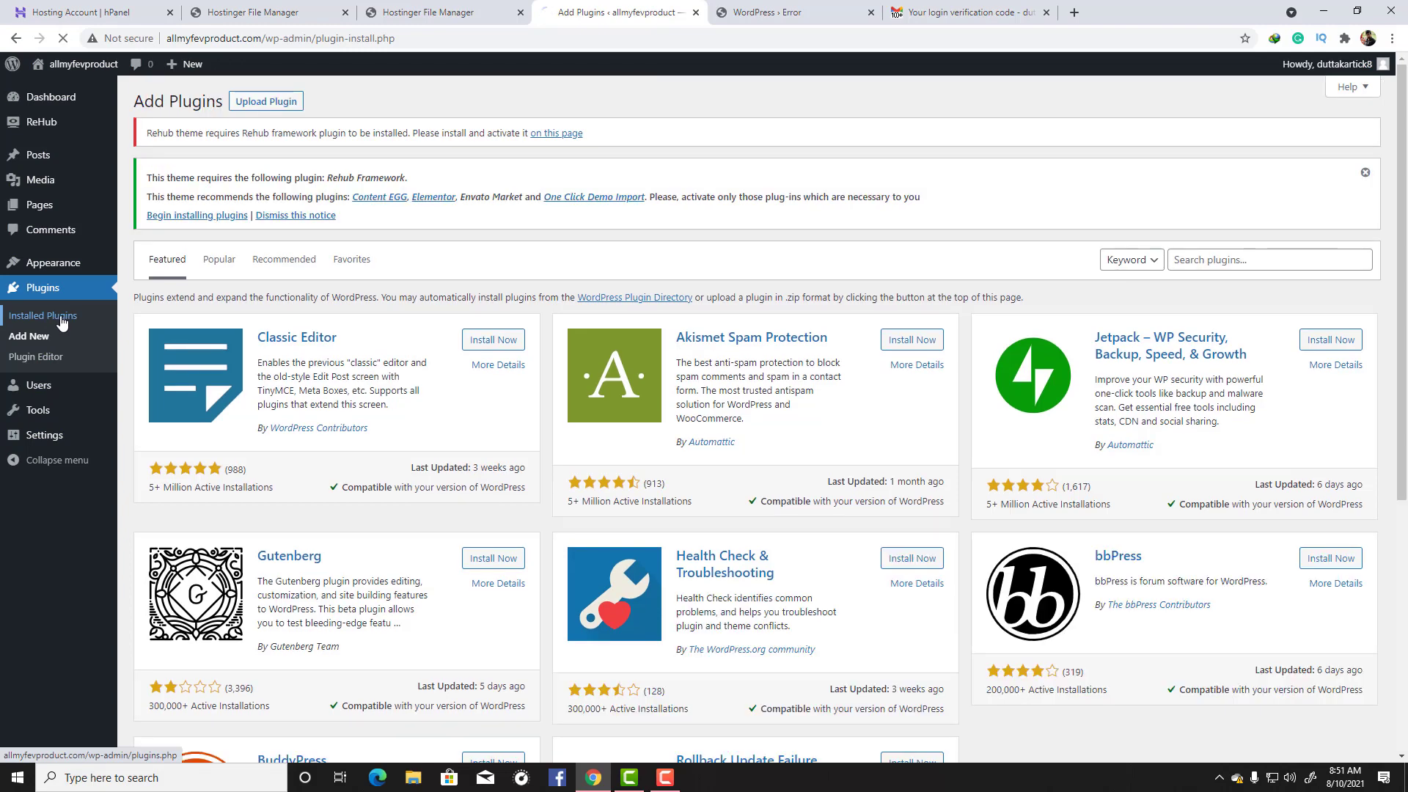
left_click(62, 320)
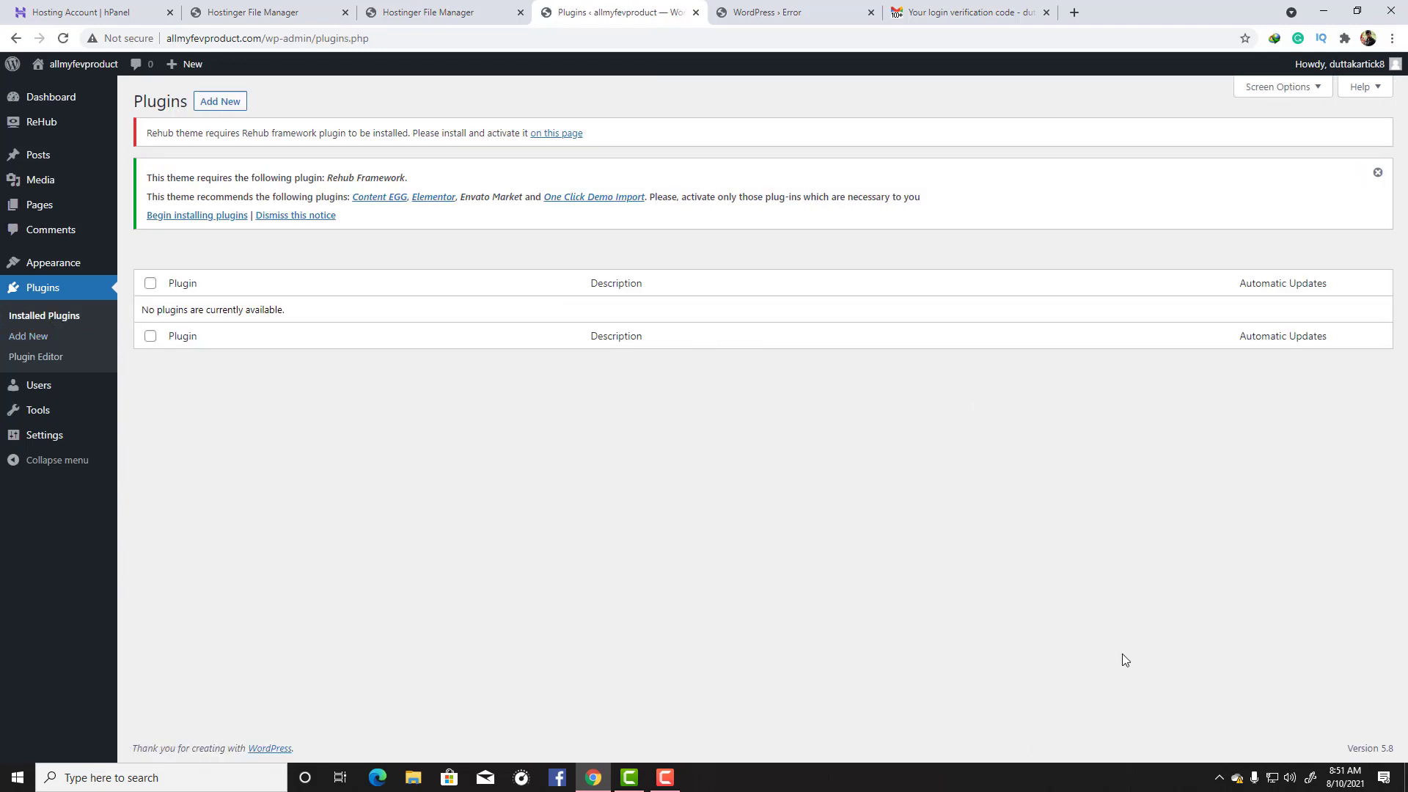
left_click(815, 8)
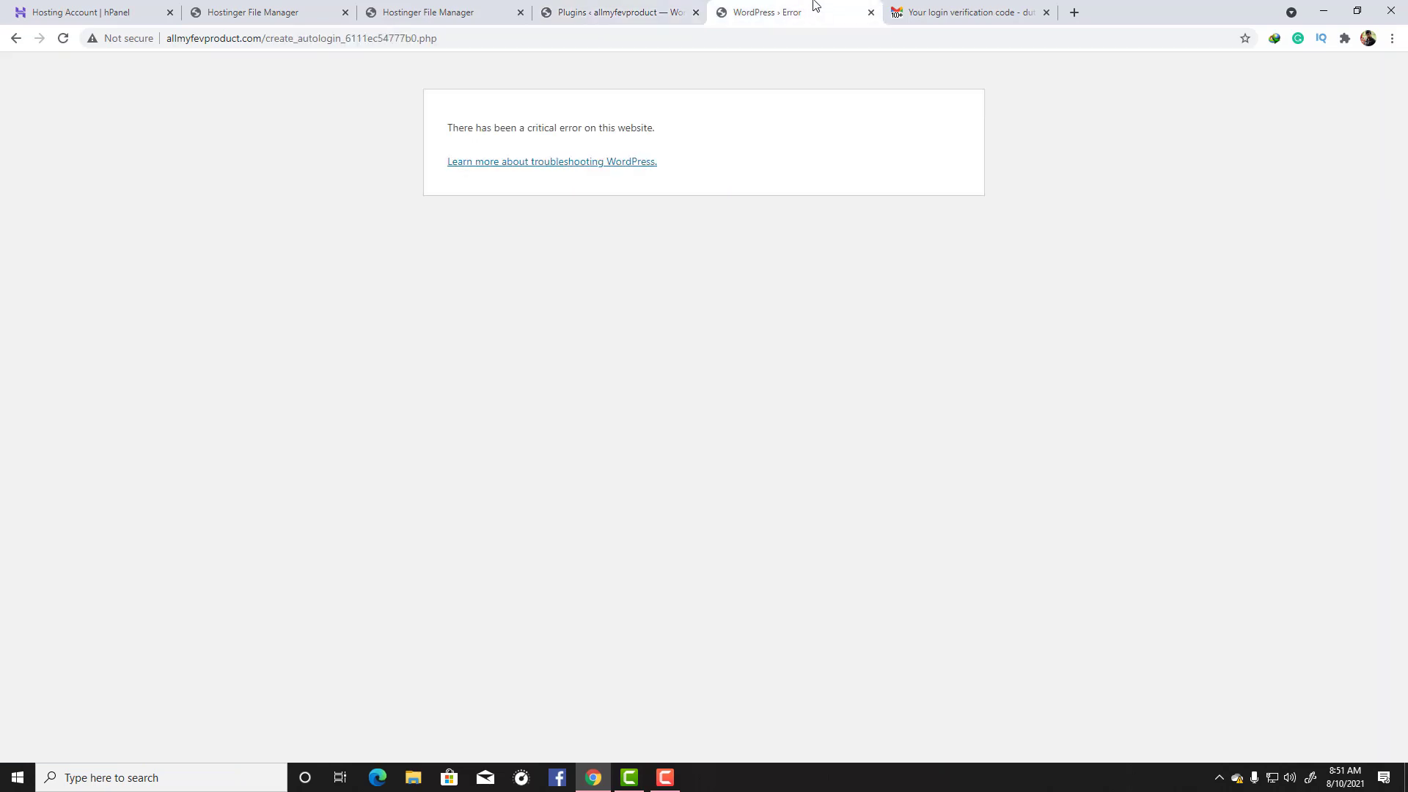
left_click(871, 13)
Rename the plugins_New folder inside wp-content back to "plugins" in the Hostinger File Manager.
left_click(487, 12)
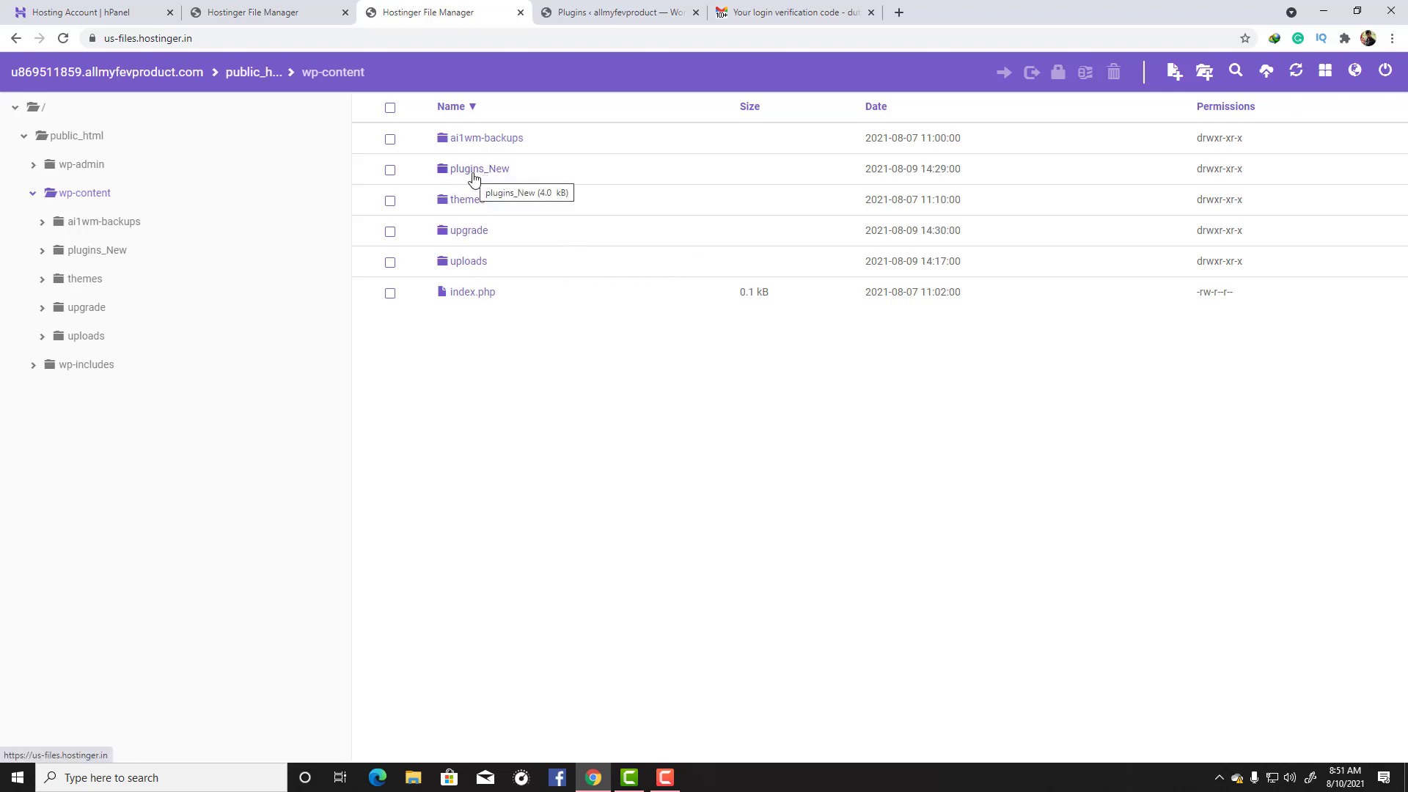
left_click(278, 6)
left_click(434, 6)
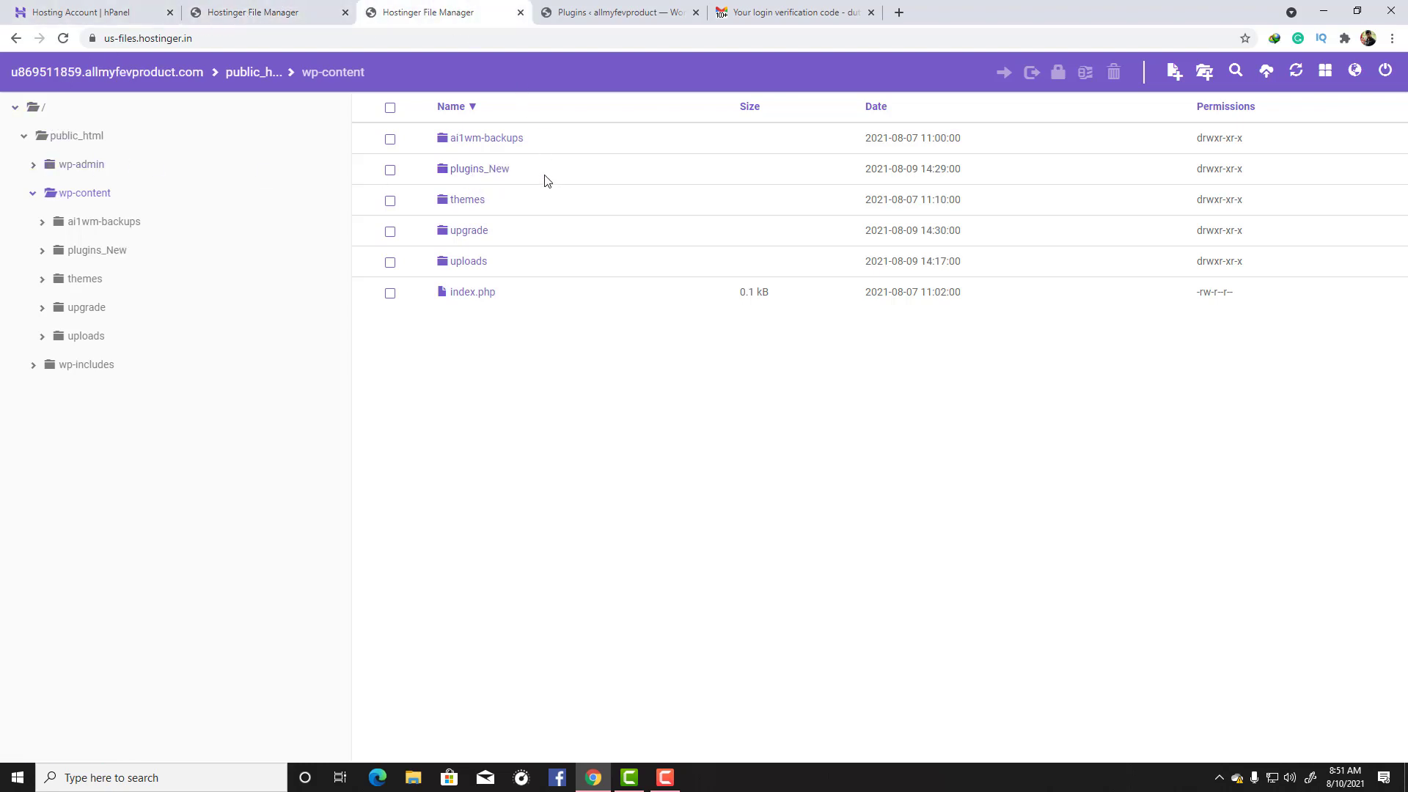
right_click(500, 173)
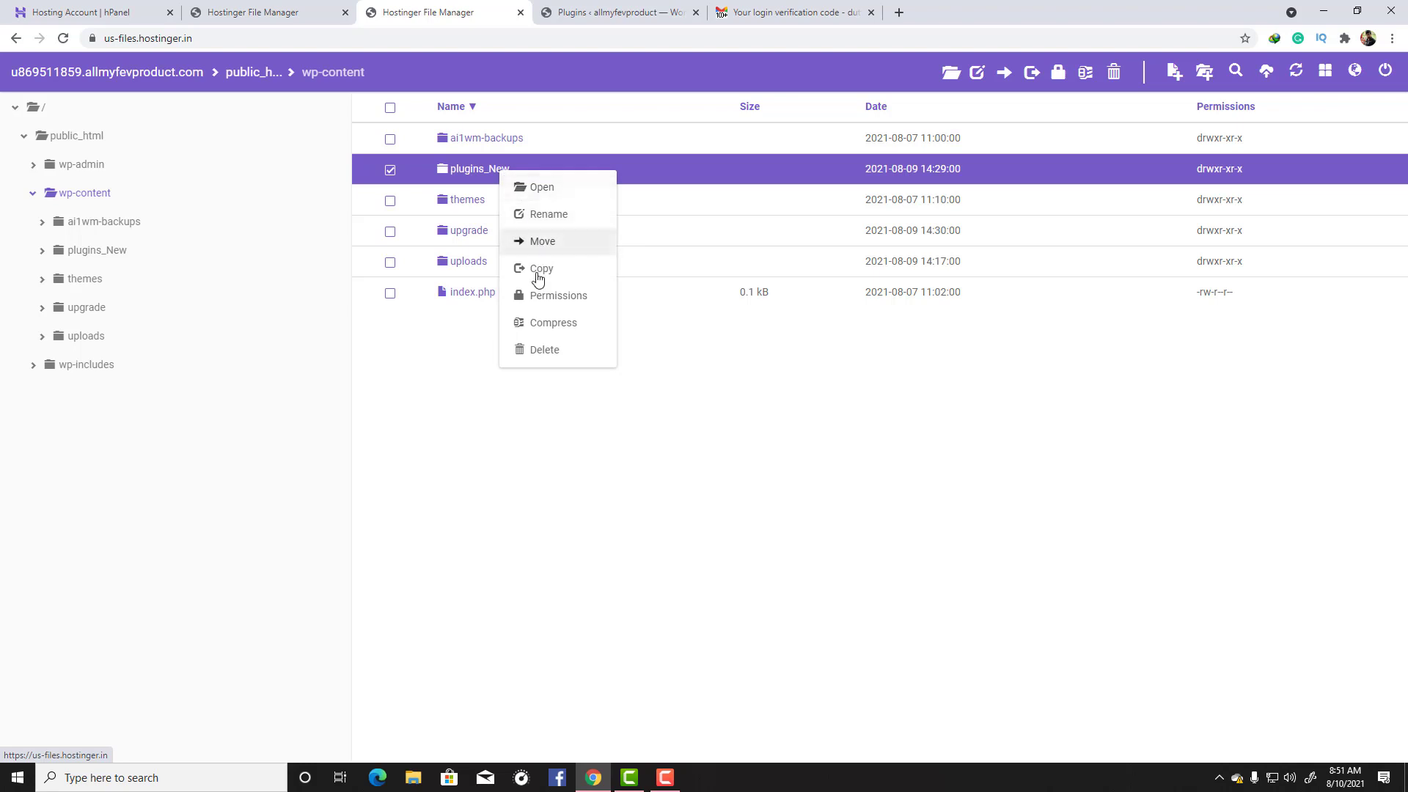
left_click(565, 223)
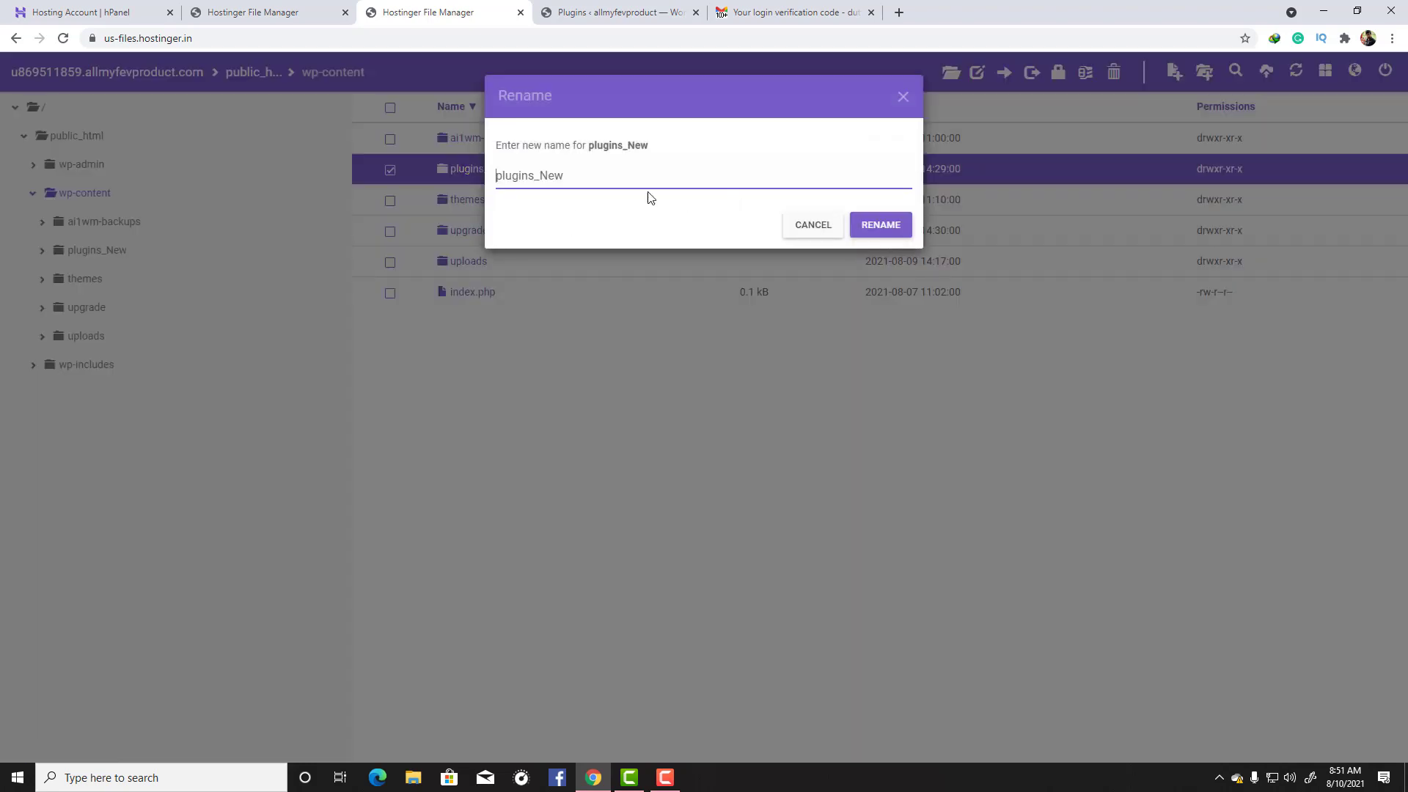
key("BackSpace")
key("BackSpace")
left_click(879, 231)
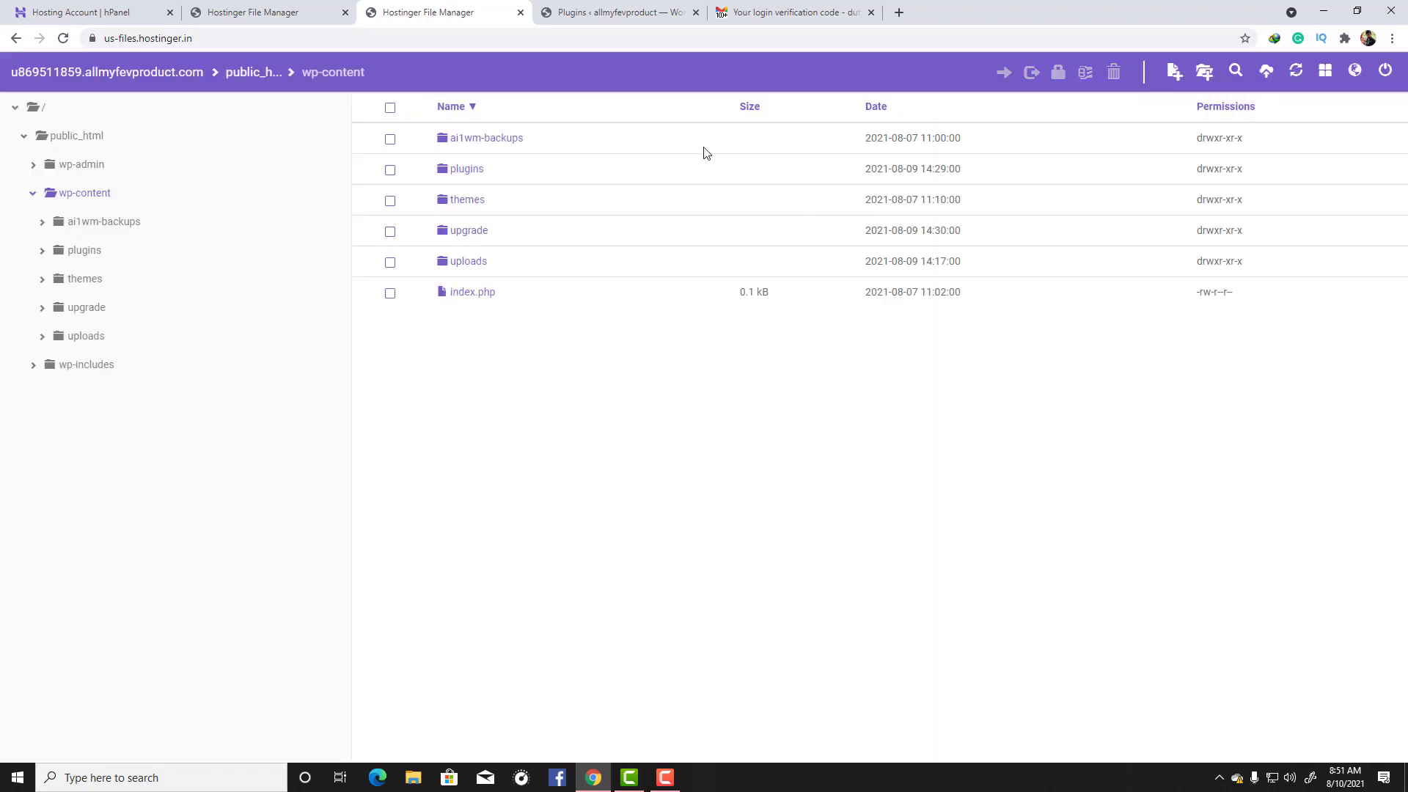
Reload the WordPress Plugins page and delete the Elementor and Elementor Pro plugins.
left_click(622, 20)
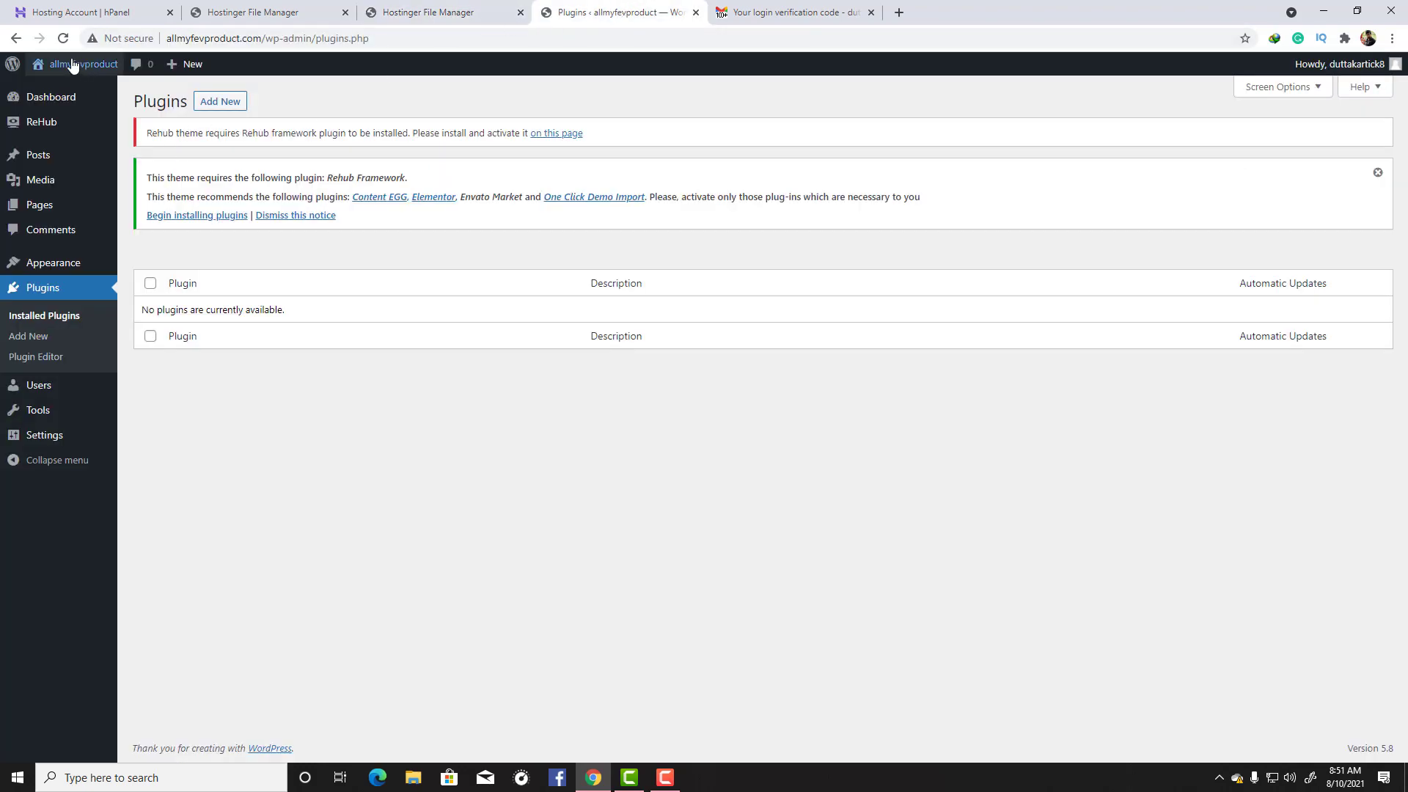
left_click(64, 38)
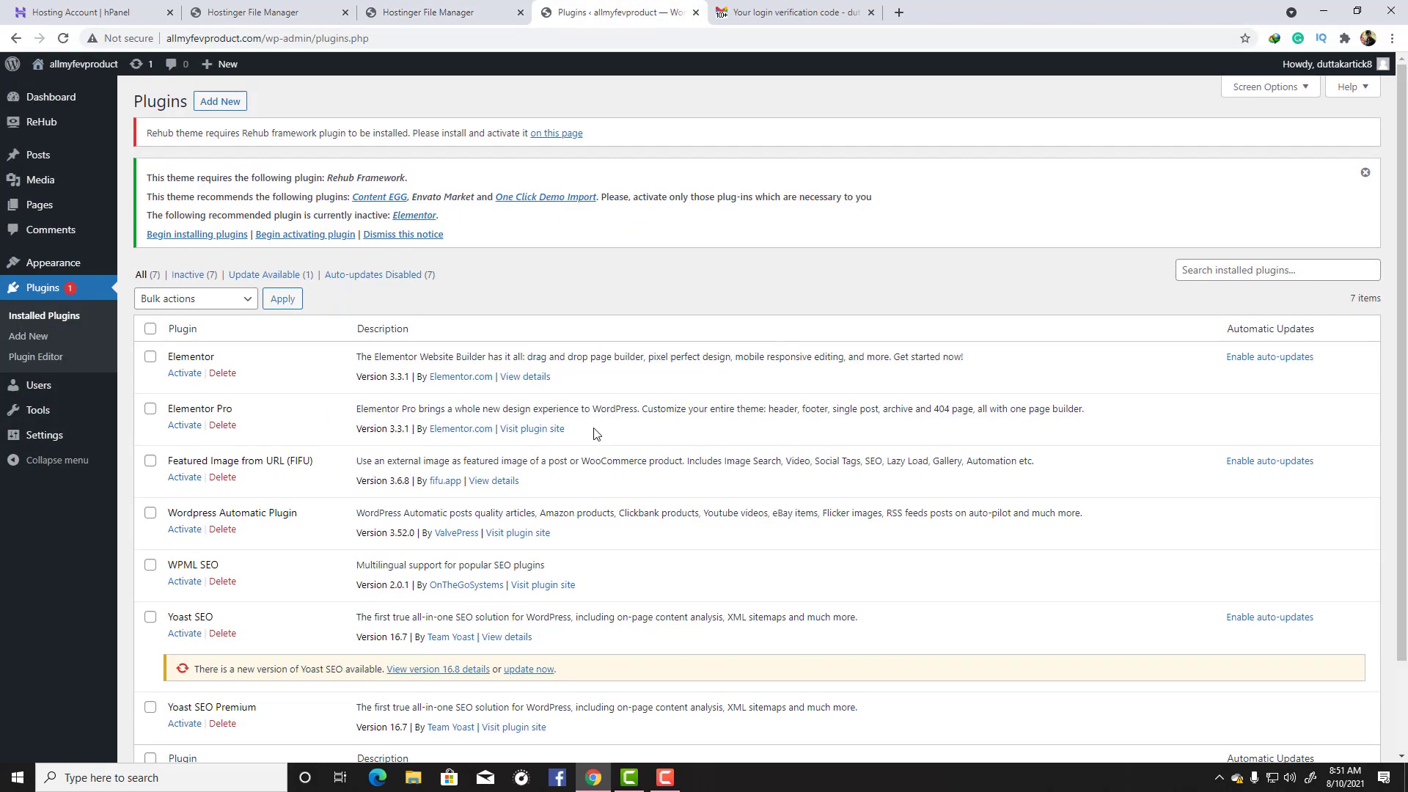
scroll(485, 401, "down", 2)
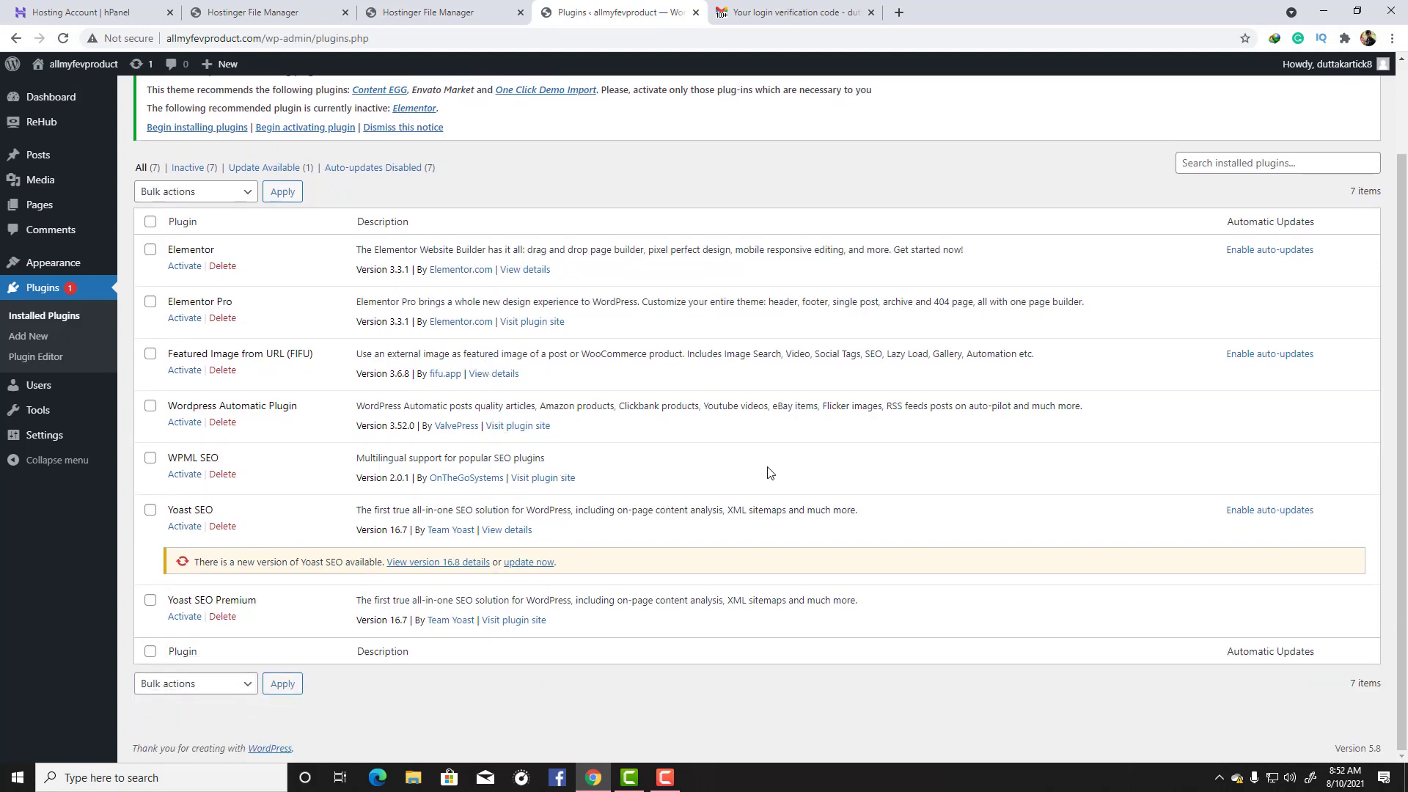
left_click(225, 267)
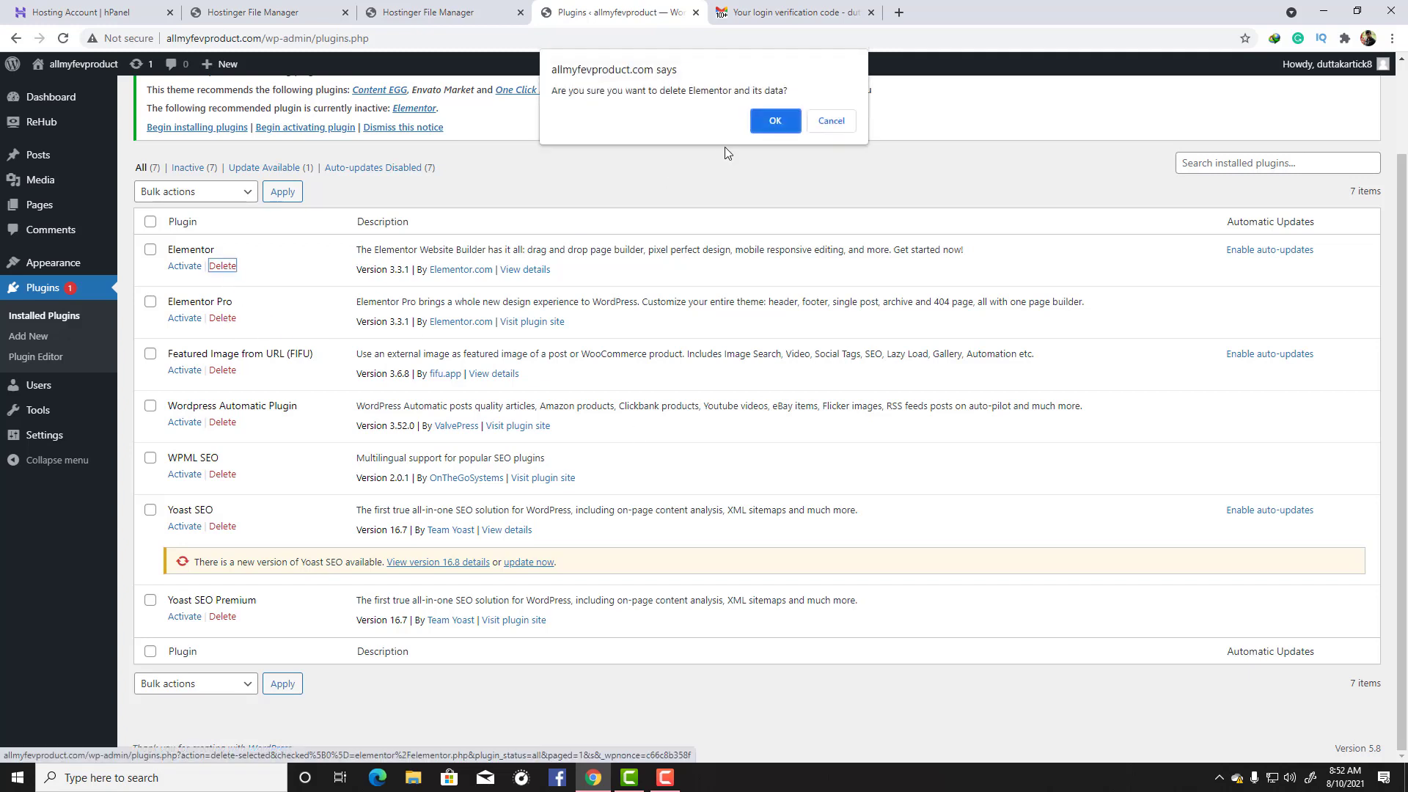
left_click(774, 121)
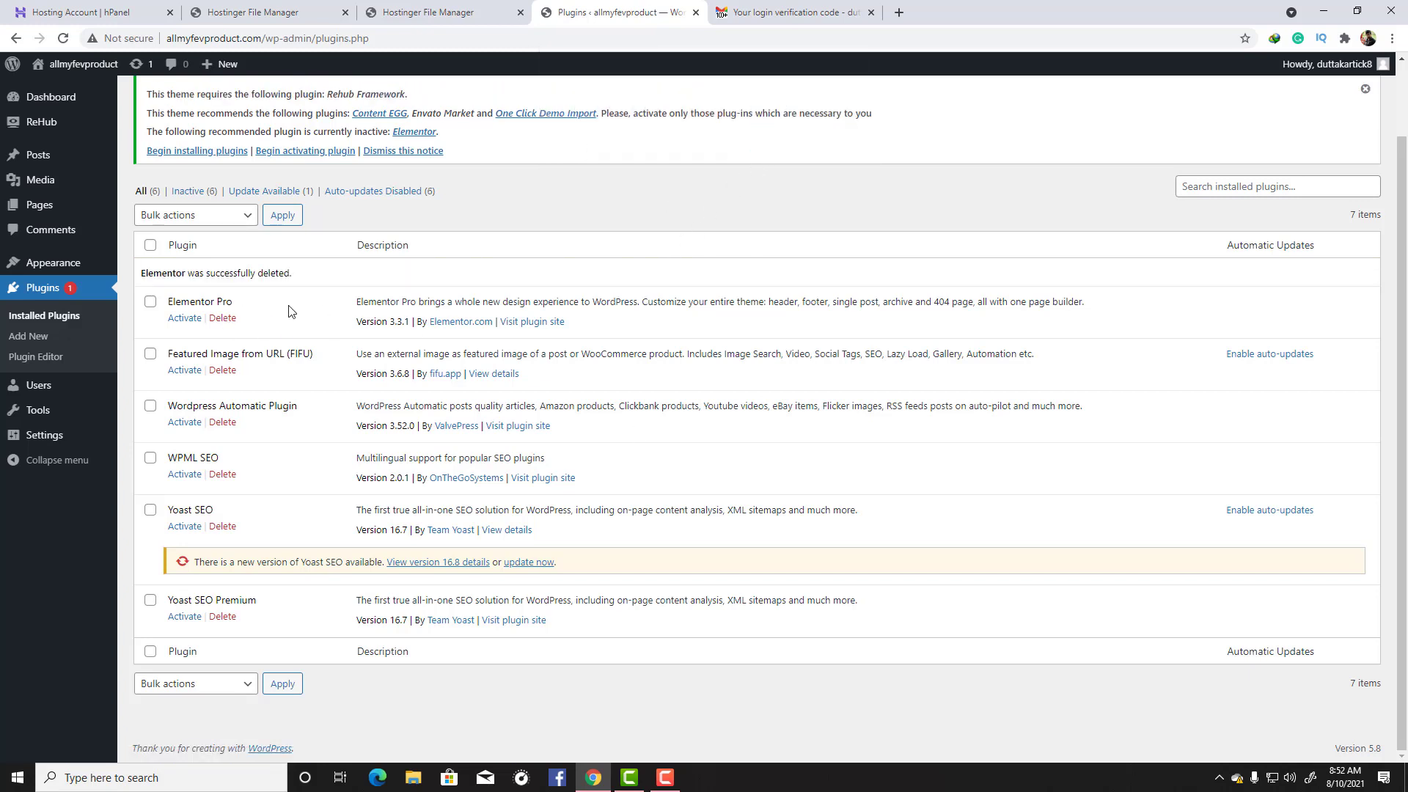
left_click(223, 320)
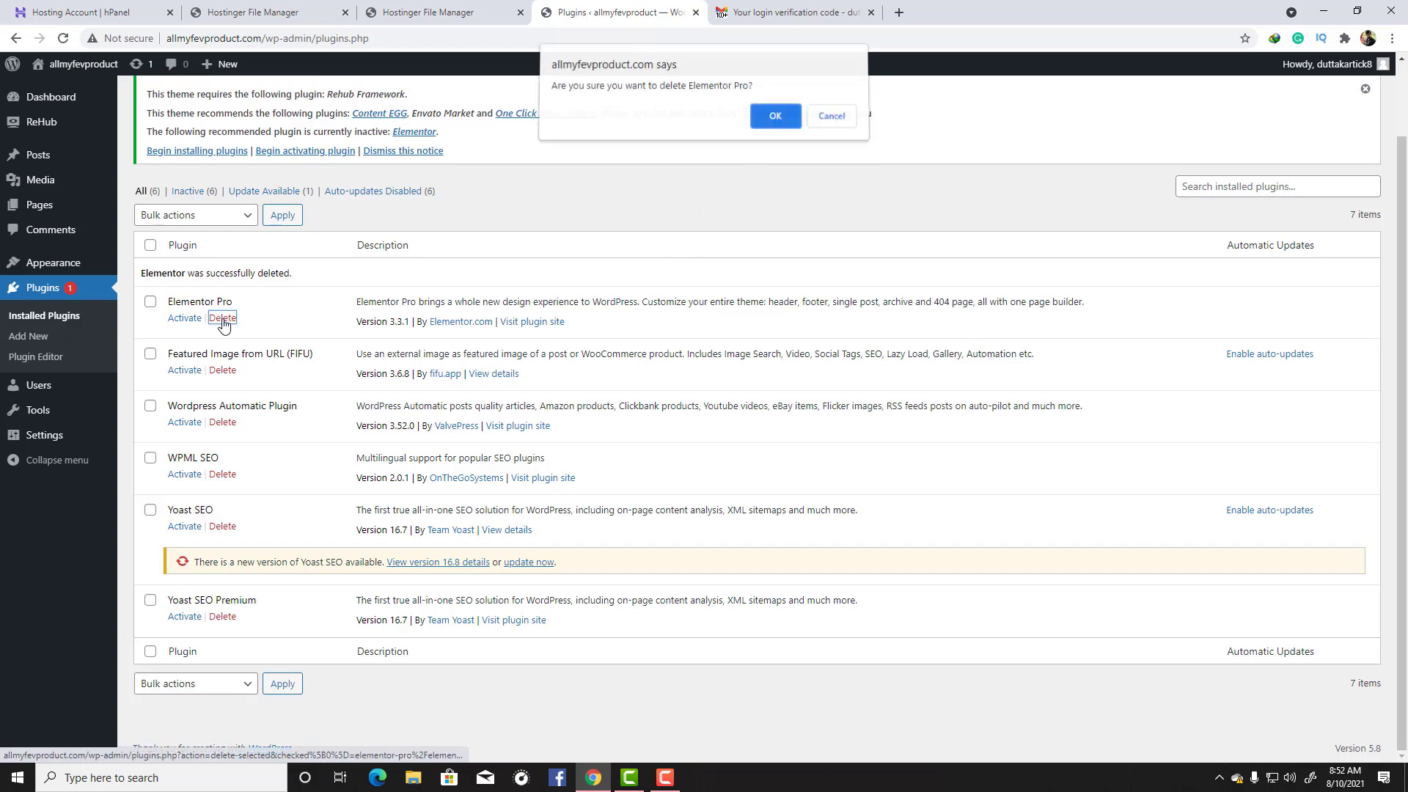
left_click(773, 122)
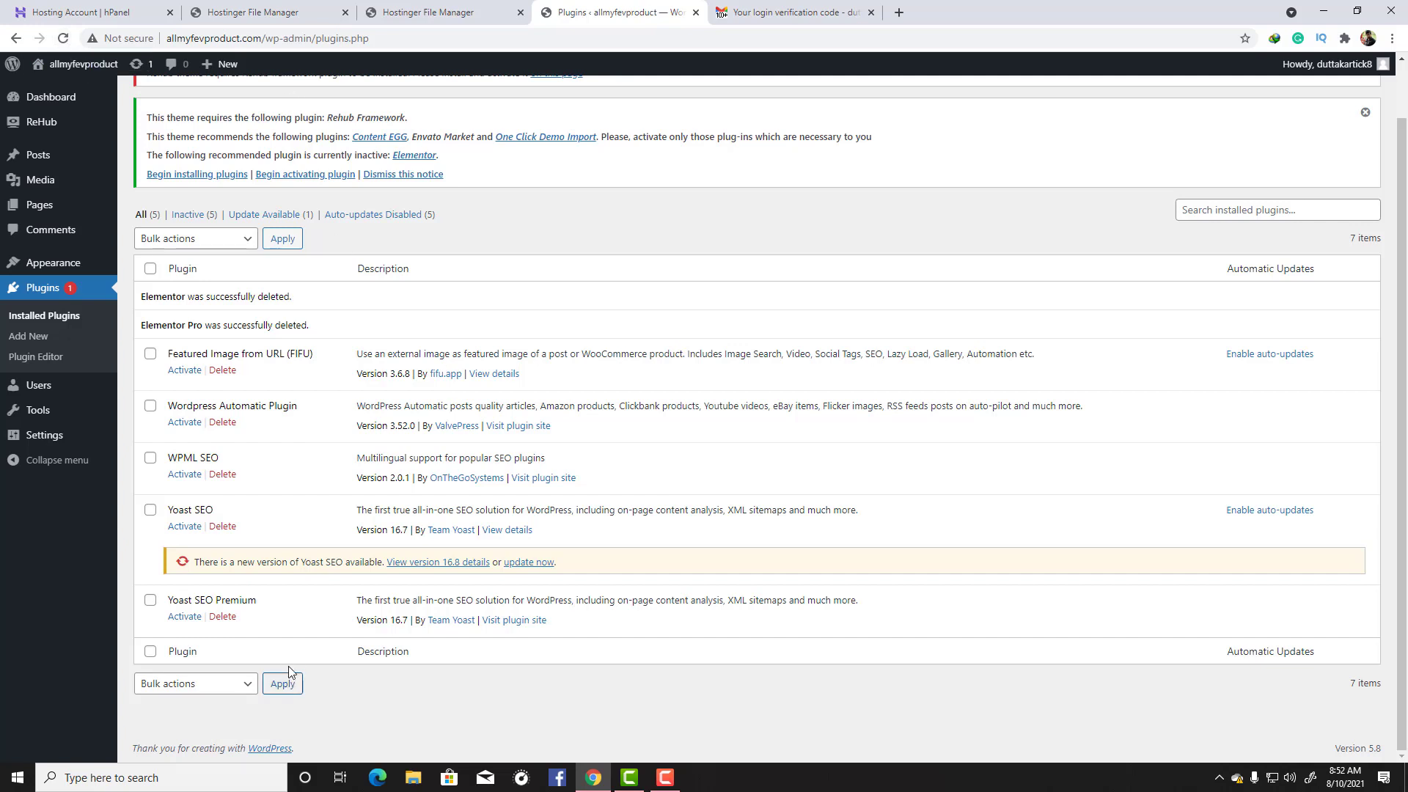
Refresh the plugin list and bulk-activate all remaining plugins.
left_click(64, 42)
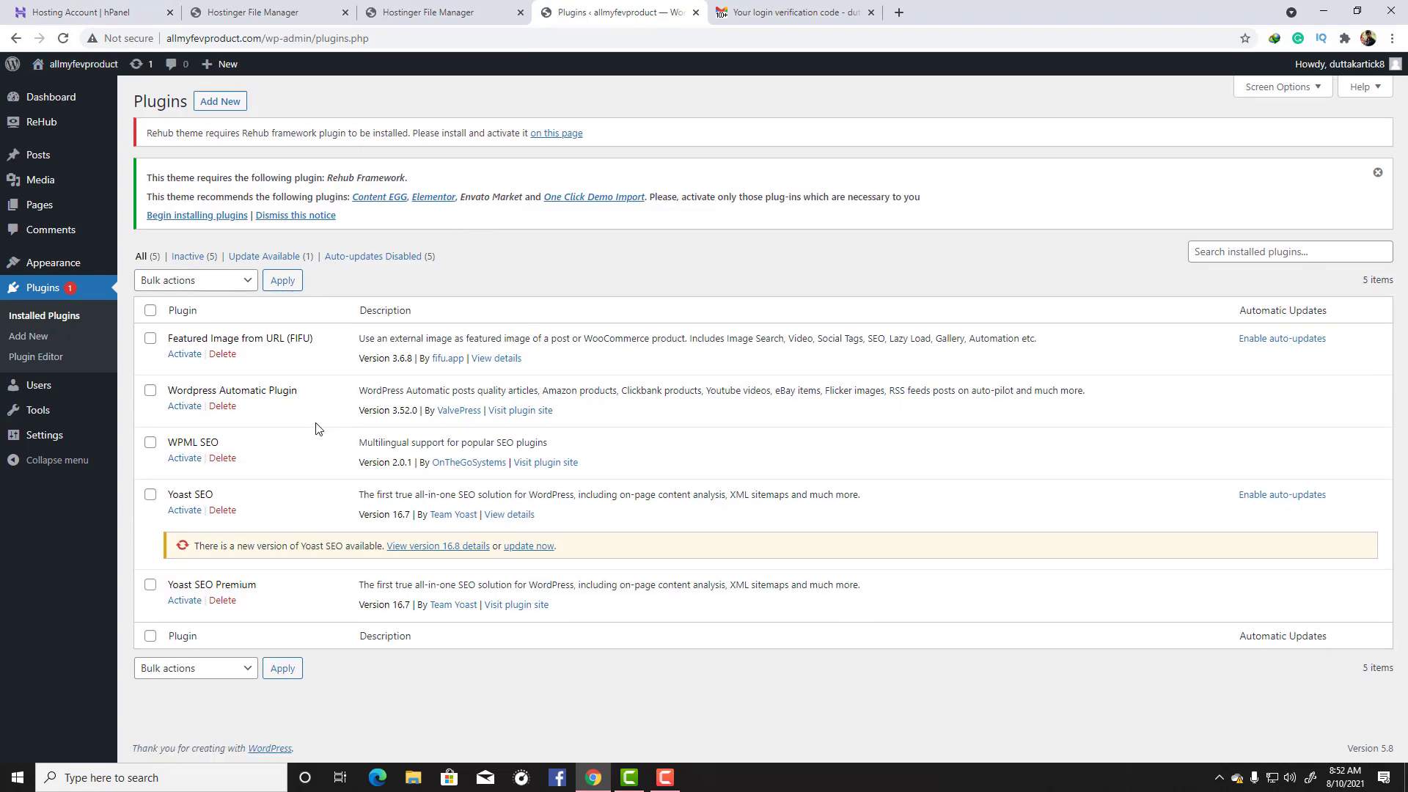
left_click(249, 280)
left_click(174, 314)
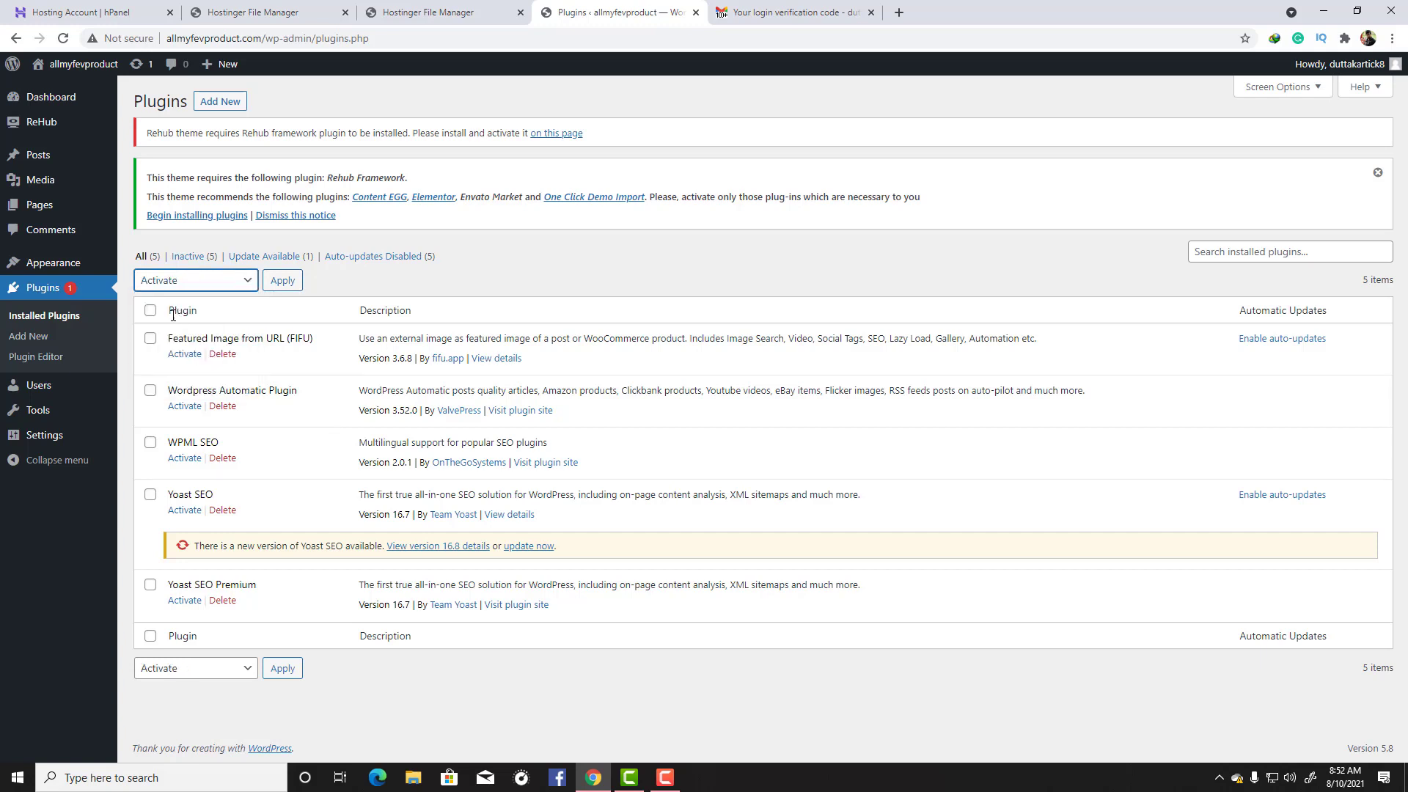
left_click(151, 310)
left_click(290, 286)
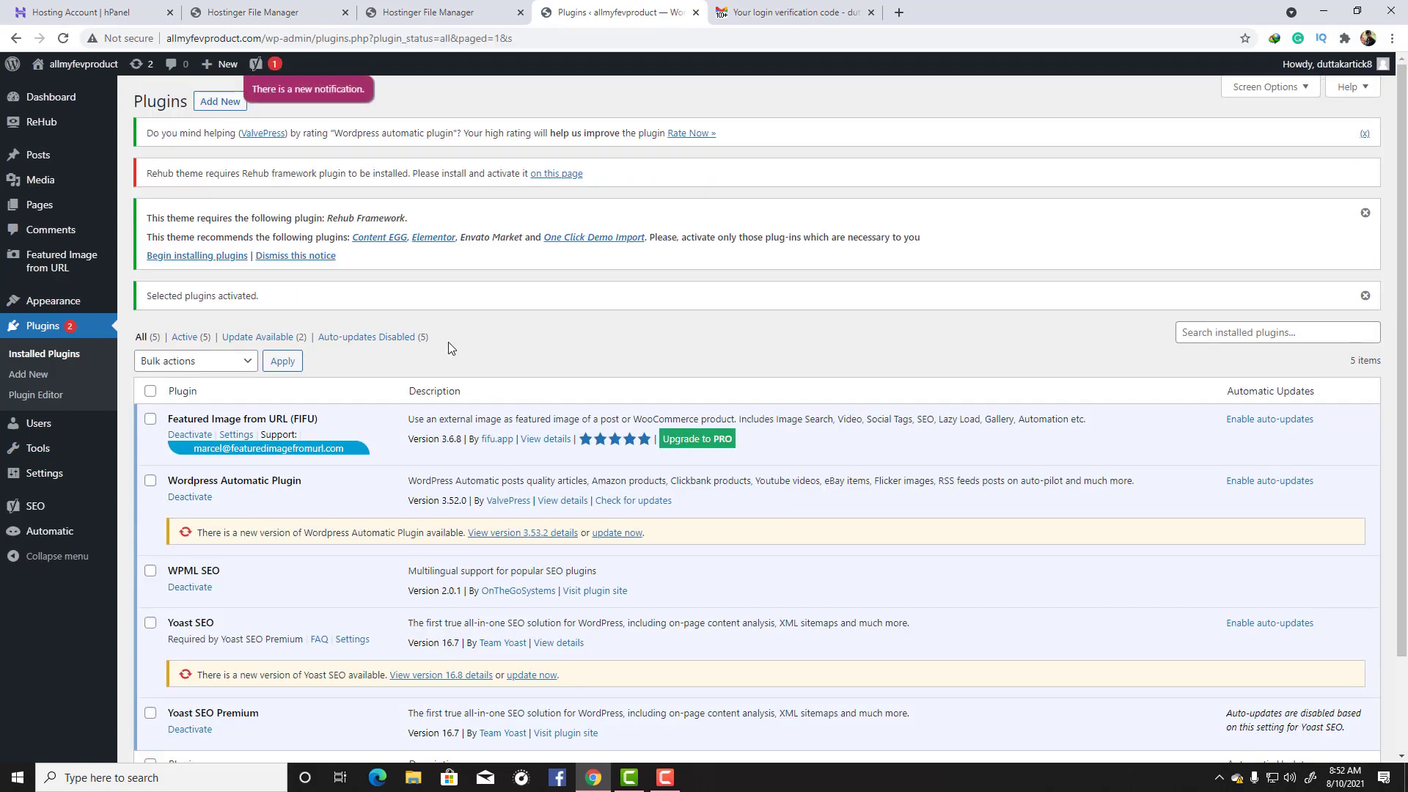
Open the allmyfevproduct site's front end in a separate tab and check the homepage's post list down to the pagination.
scroll(450, 342, "down", 2)
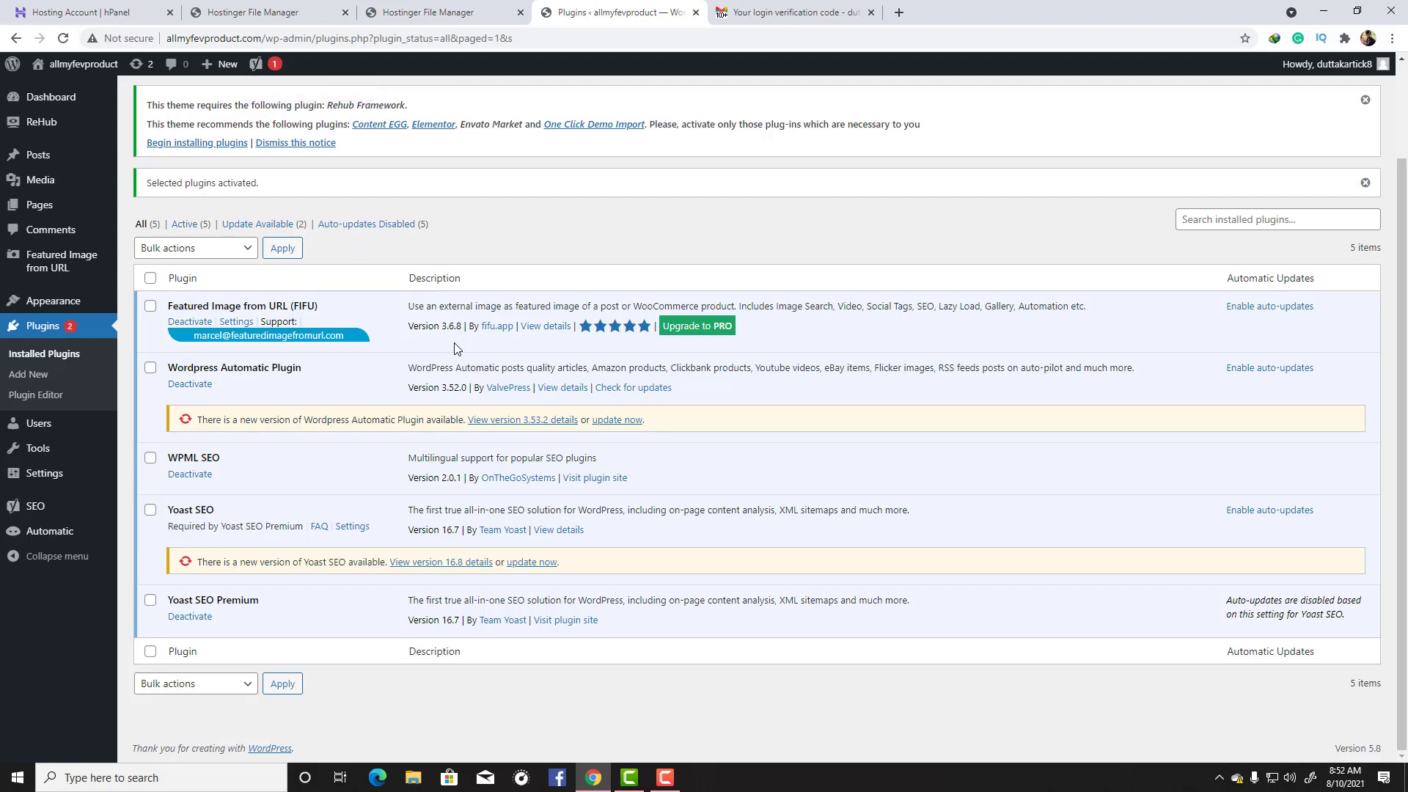
scroll(190, 132, "up", 2)
mouse_move(83, 70)
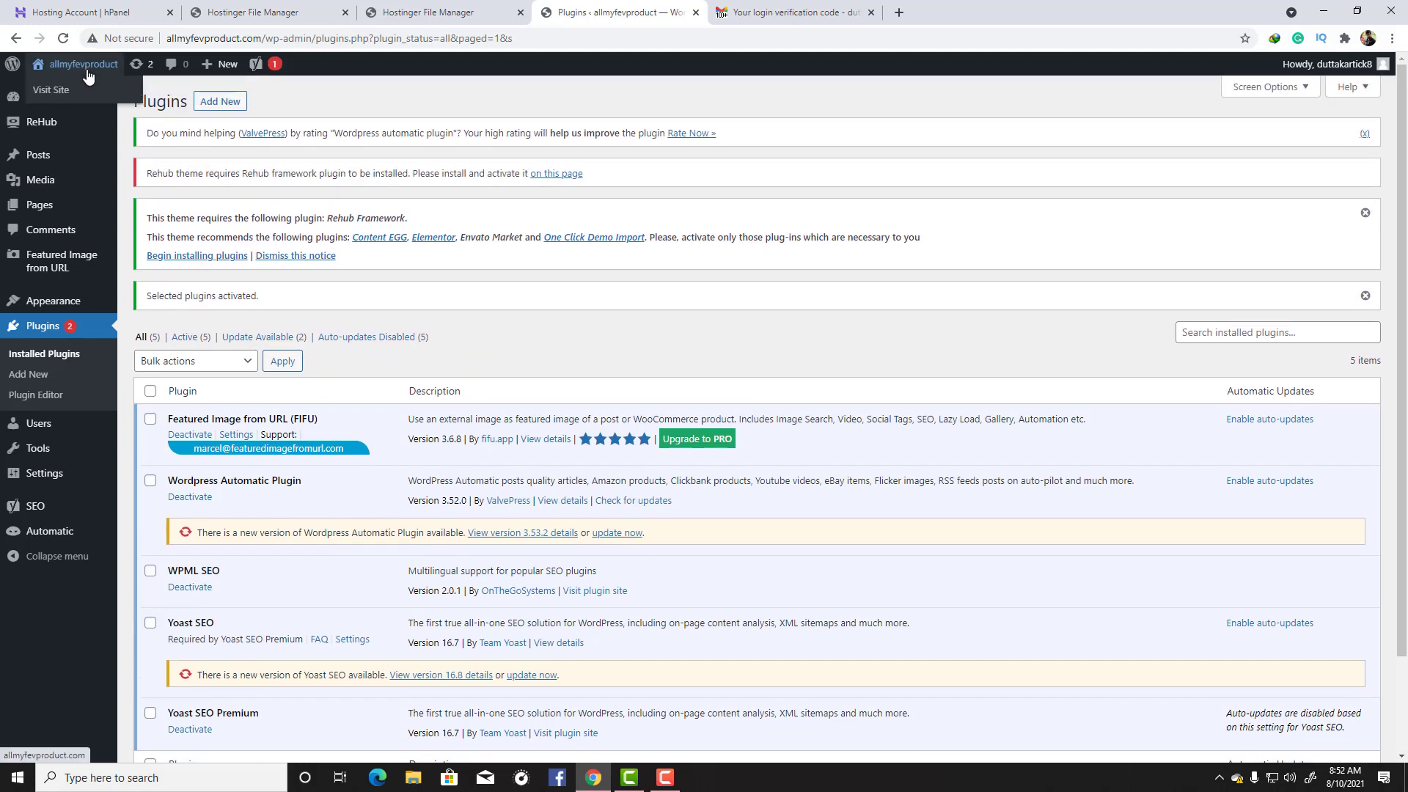
right_click(56, 89)
left_click(141, 100)
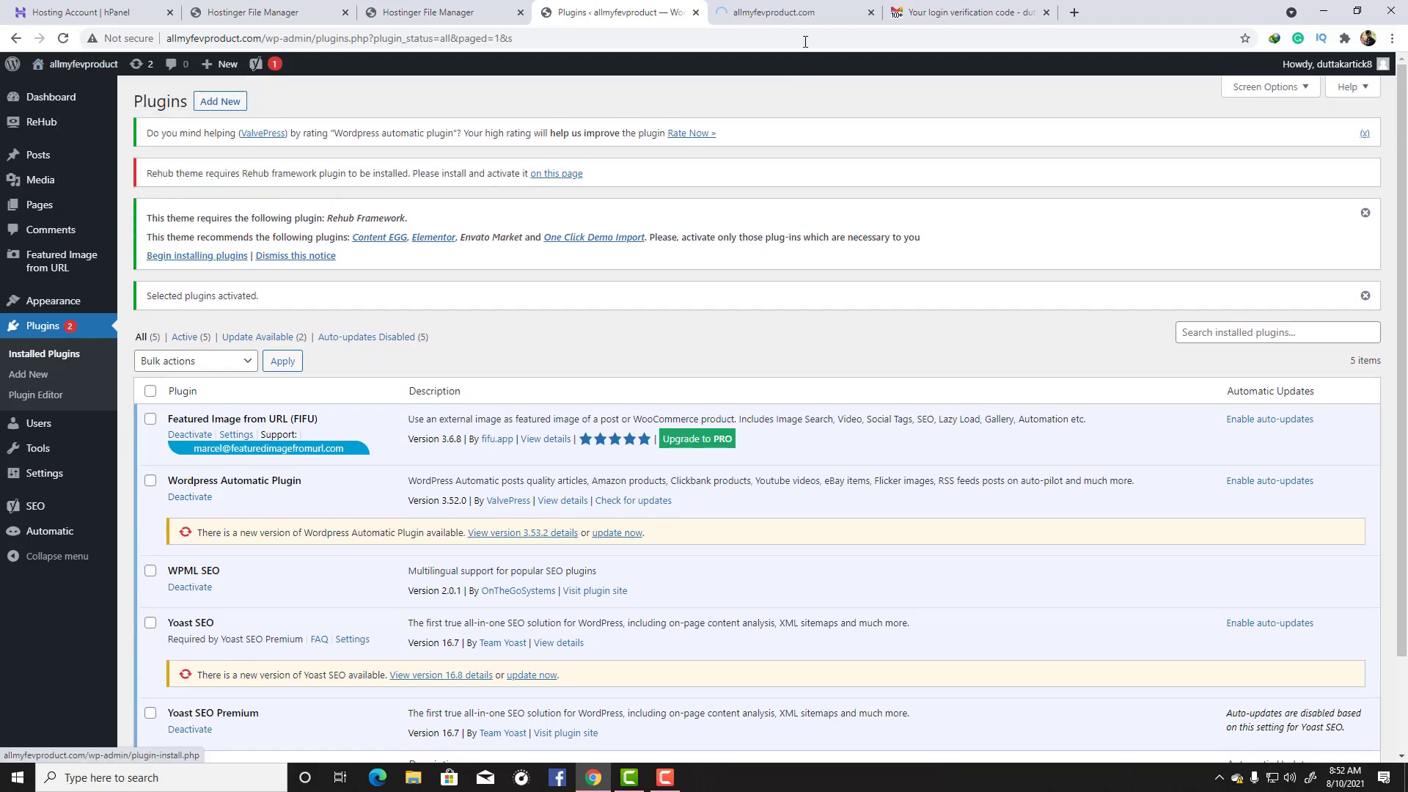
left_click(801, 13)
scroll(712, 337, "down", 6)
scroll(711, 337, "down", 10)
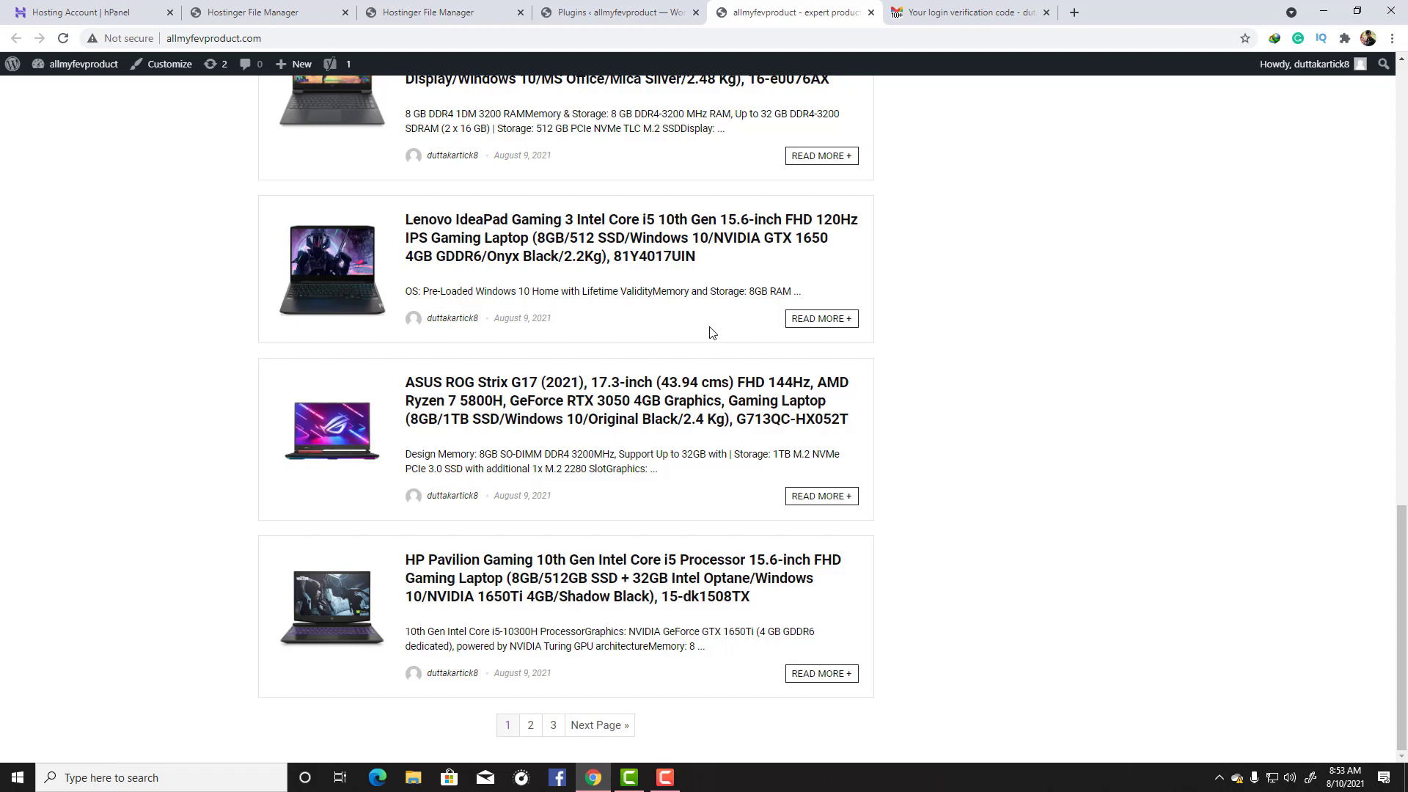
scroll(711, 334, "up", 15)
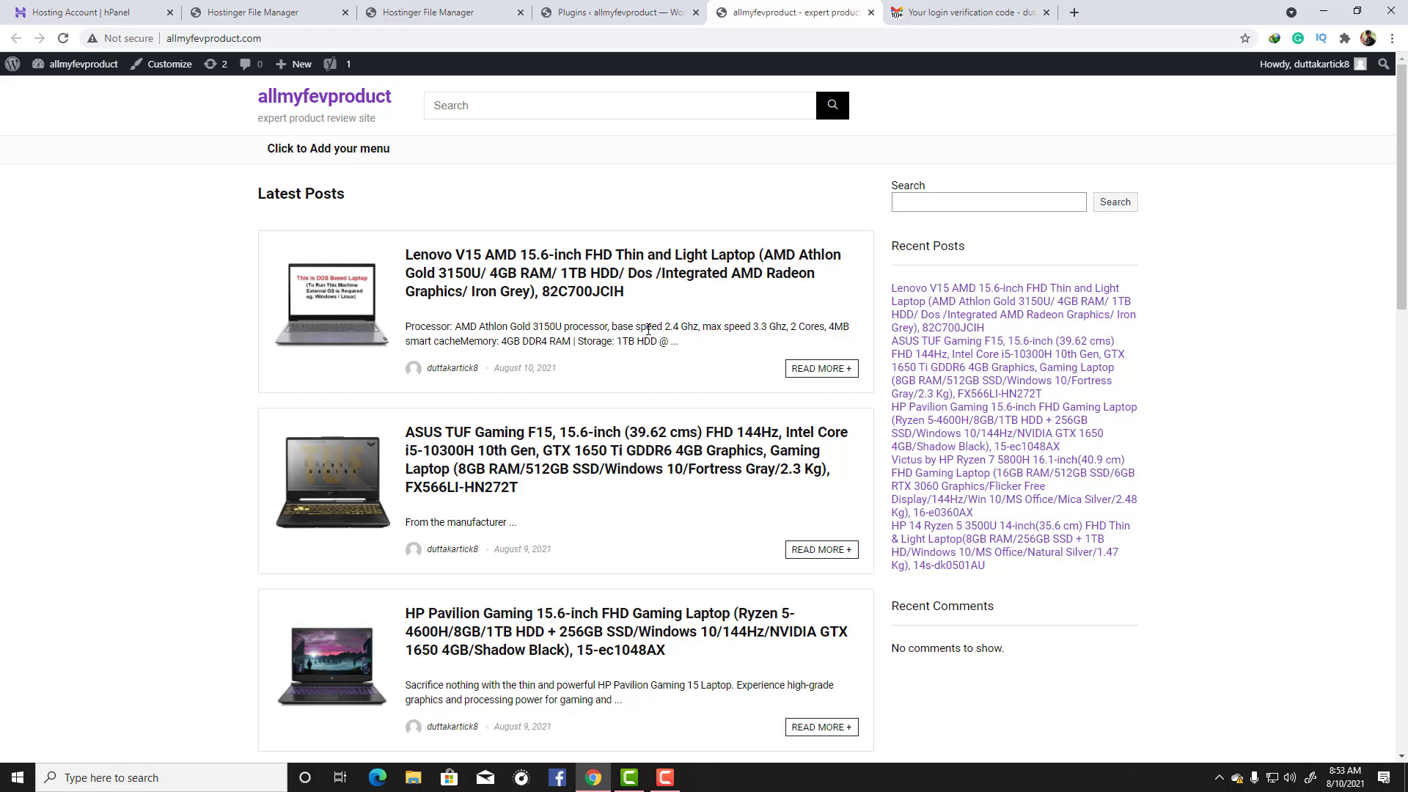
Open the Lenovo V15 AMD 15.6-inch laptop post from the homepage and check its content through to the reply form.
left_click(531, 261)
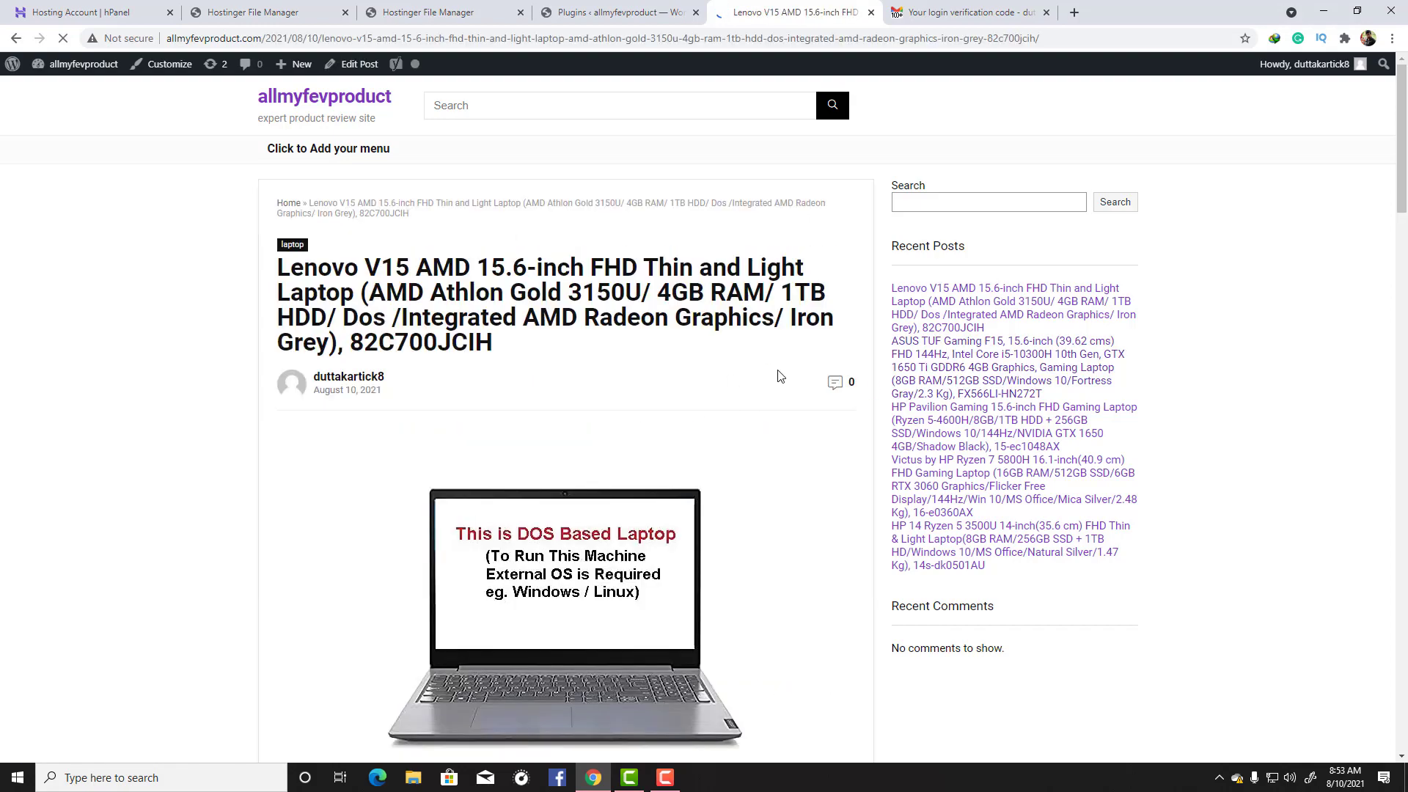
scroll(806, 308, "down", 15)
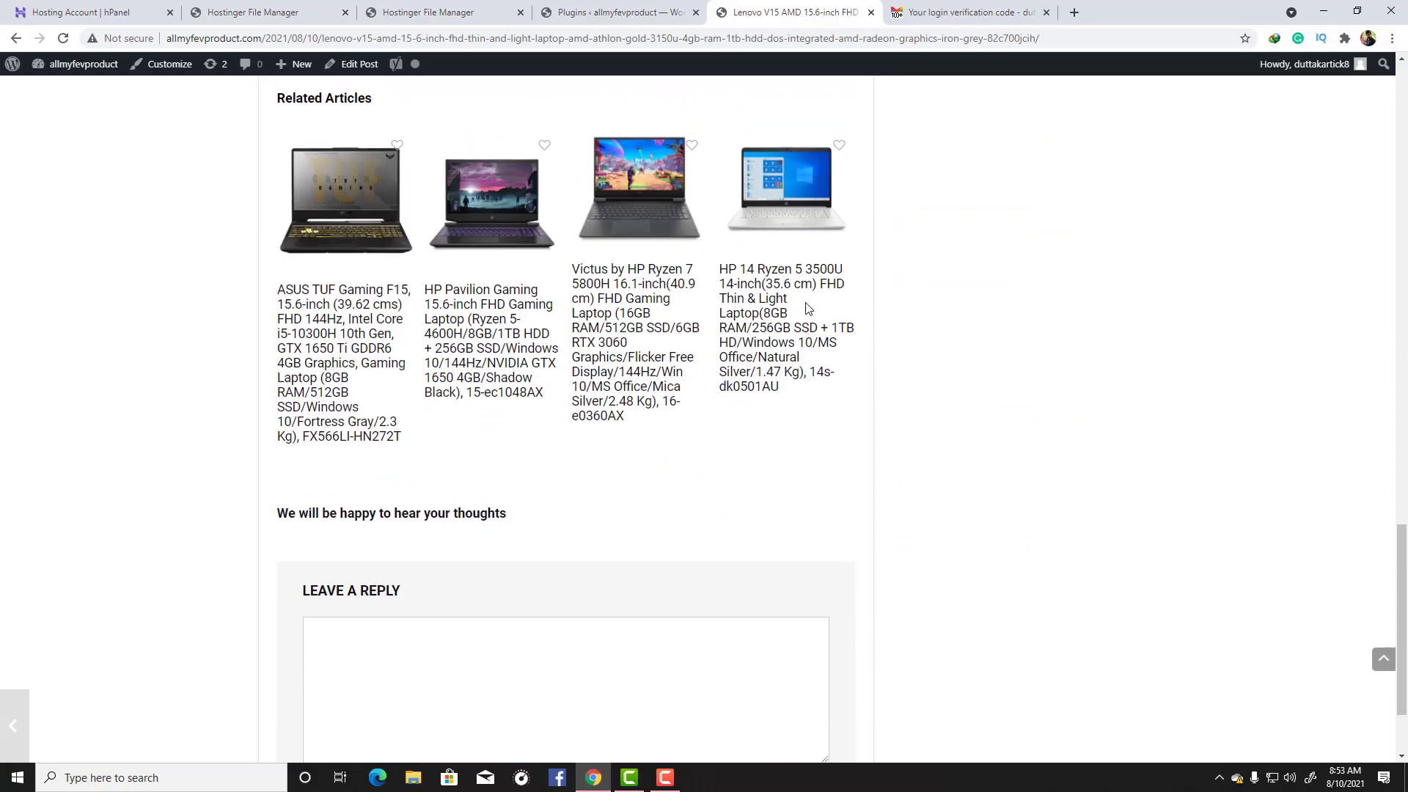
scroll(806, 308, "up", 9)
scroll(806, 307, "up", 8)
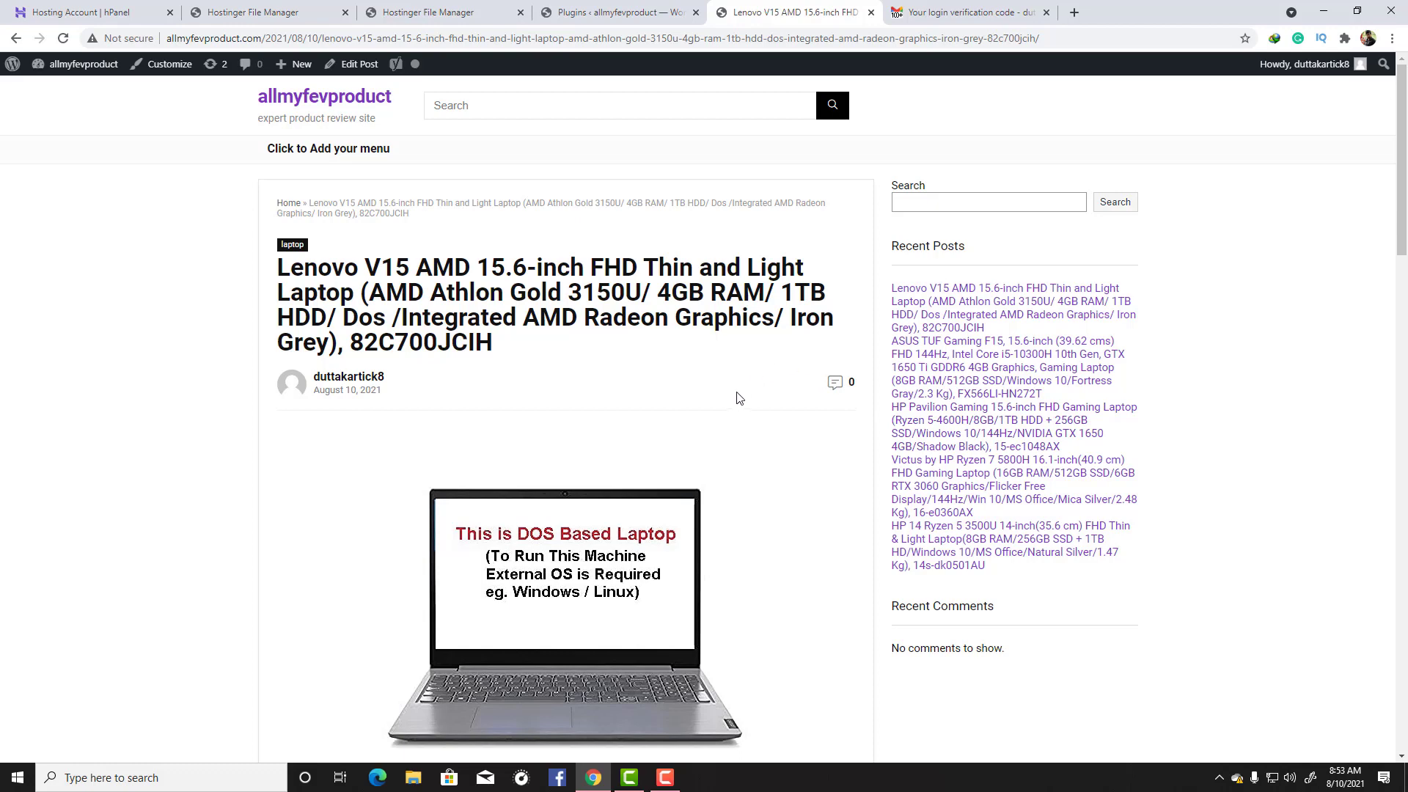
scroll(746, 389, "down", 2)
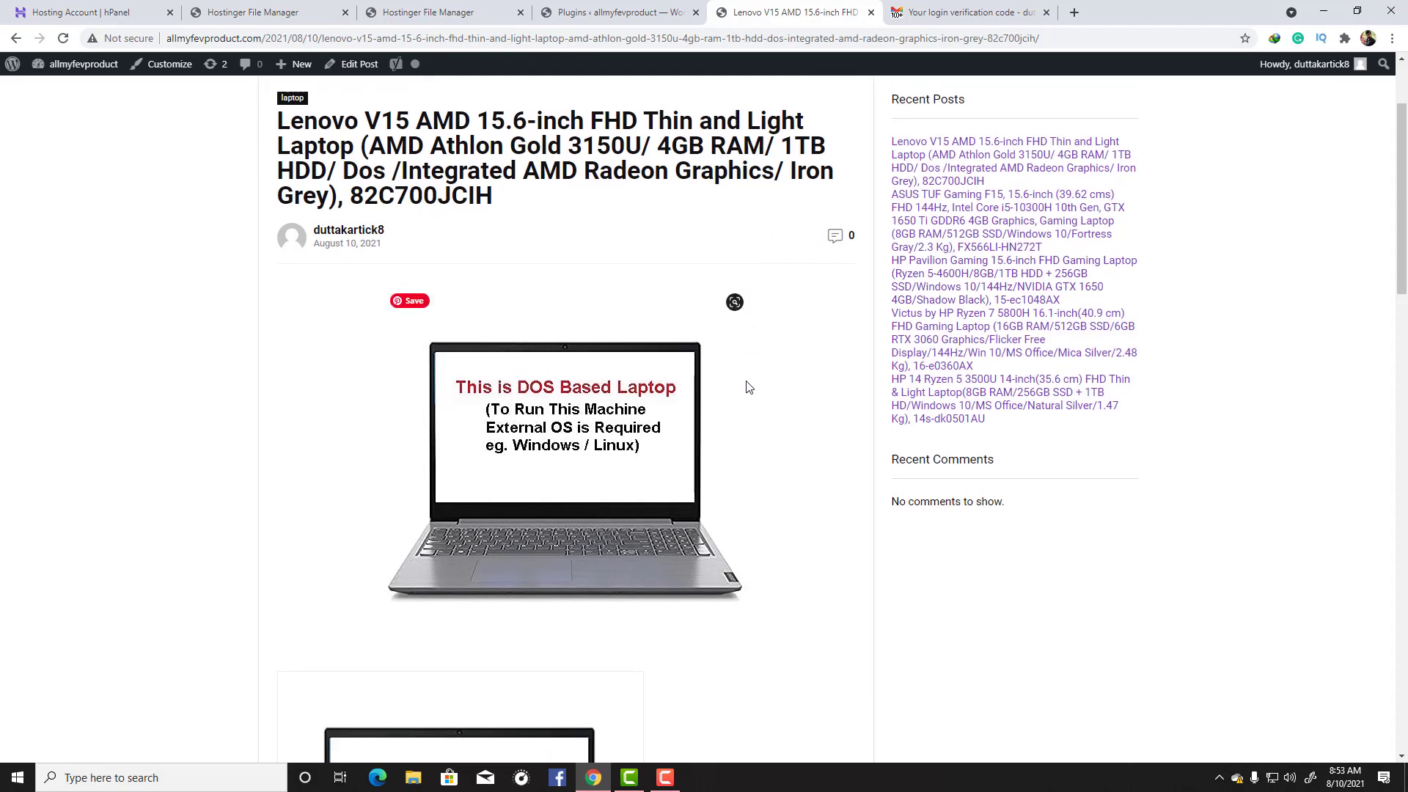
scroll(746, 388, "up", 2)
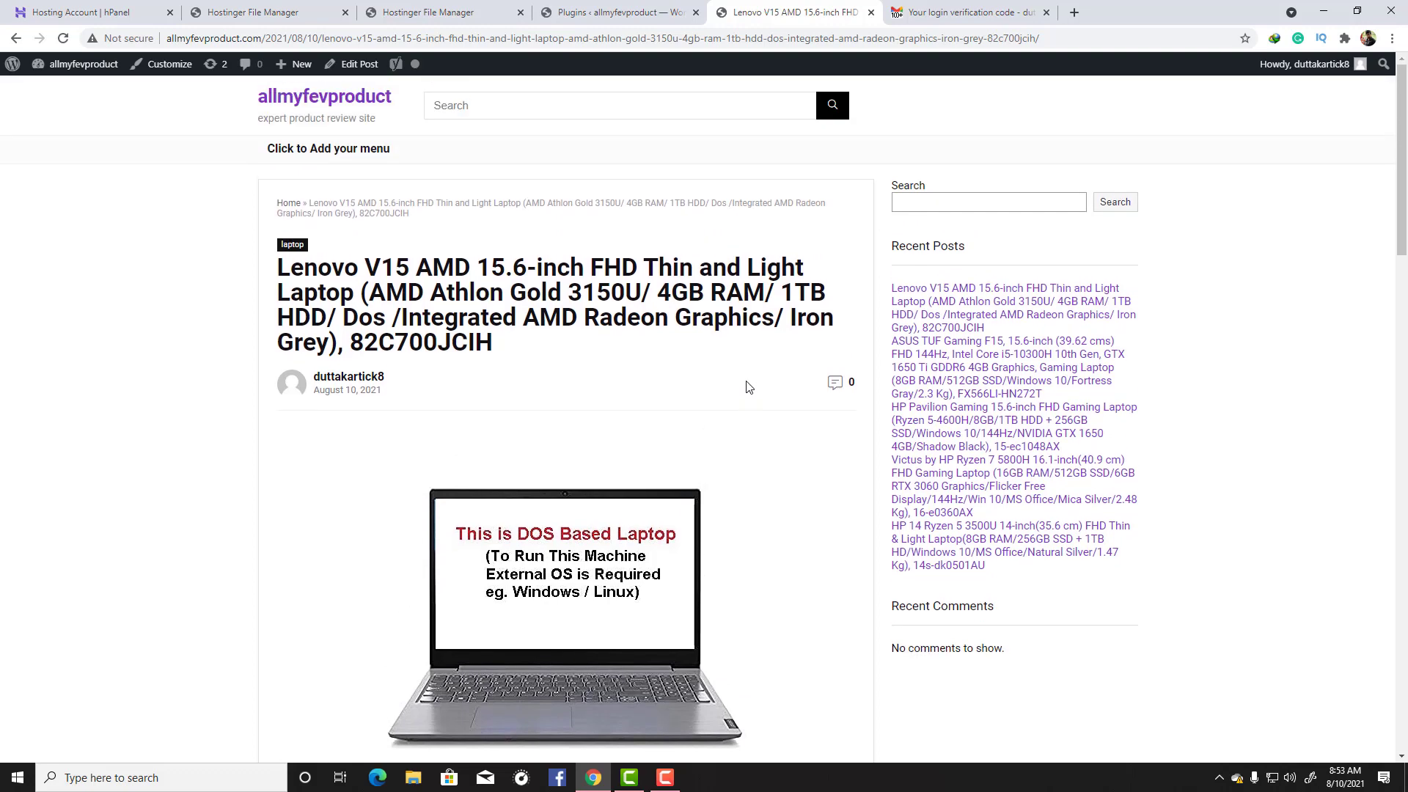
scroll(748, 387, "down", 5)
scroll(749, 387, "up", 2)
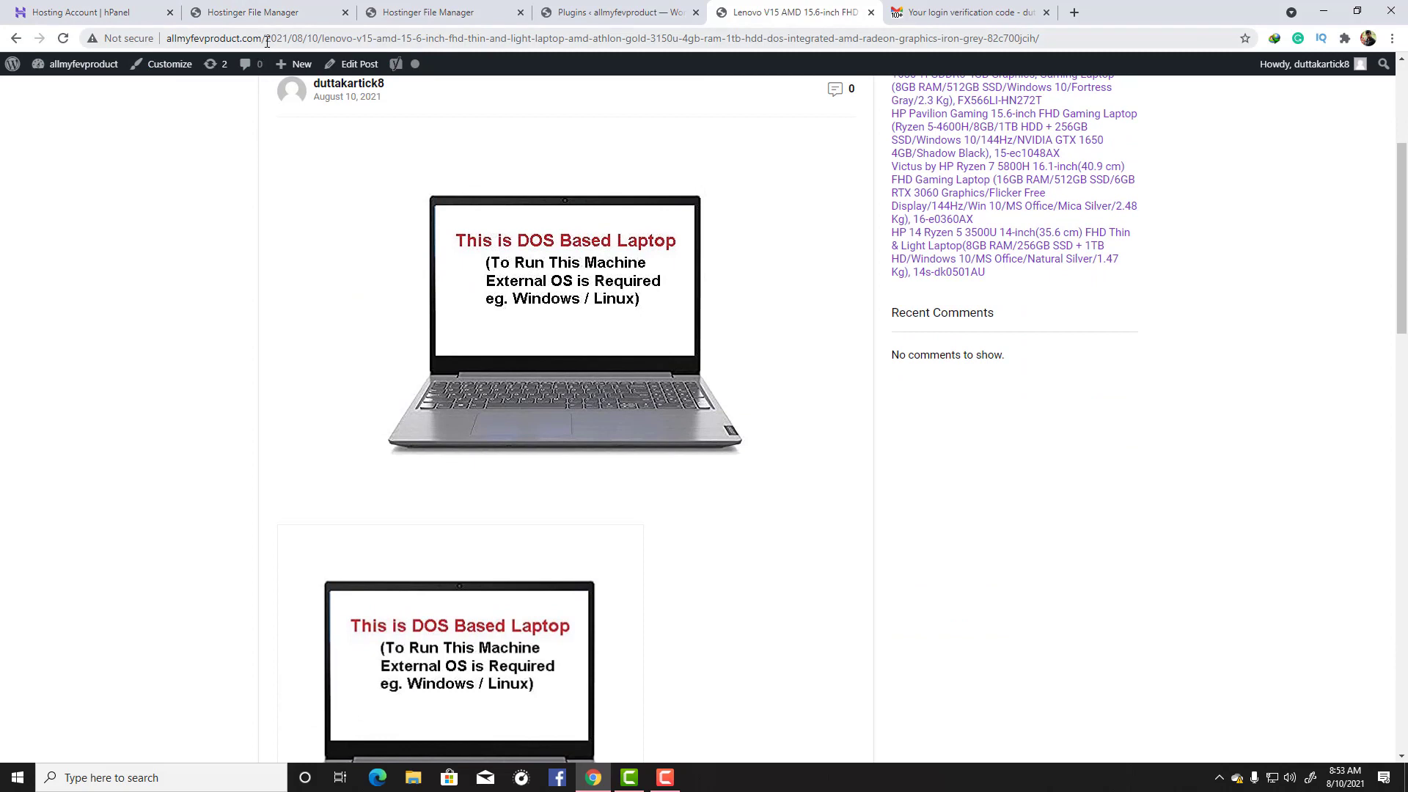
Copy the full web address of the Lenovo V15 post.
left_click_drag(264, 40, 49, 42)
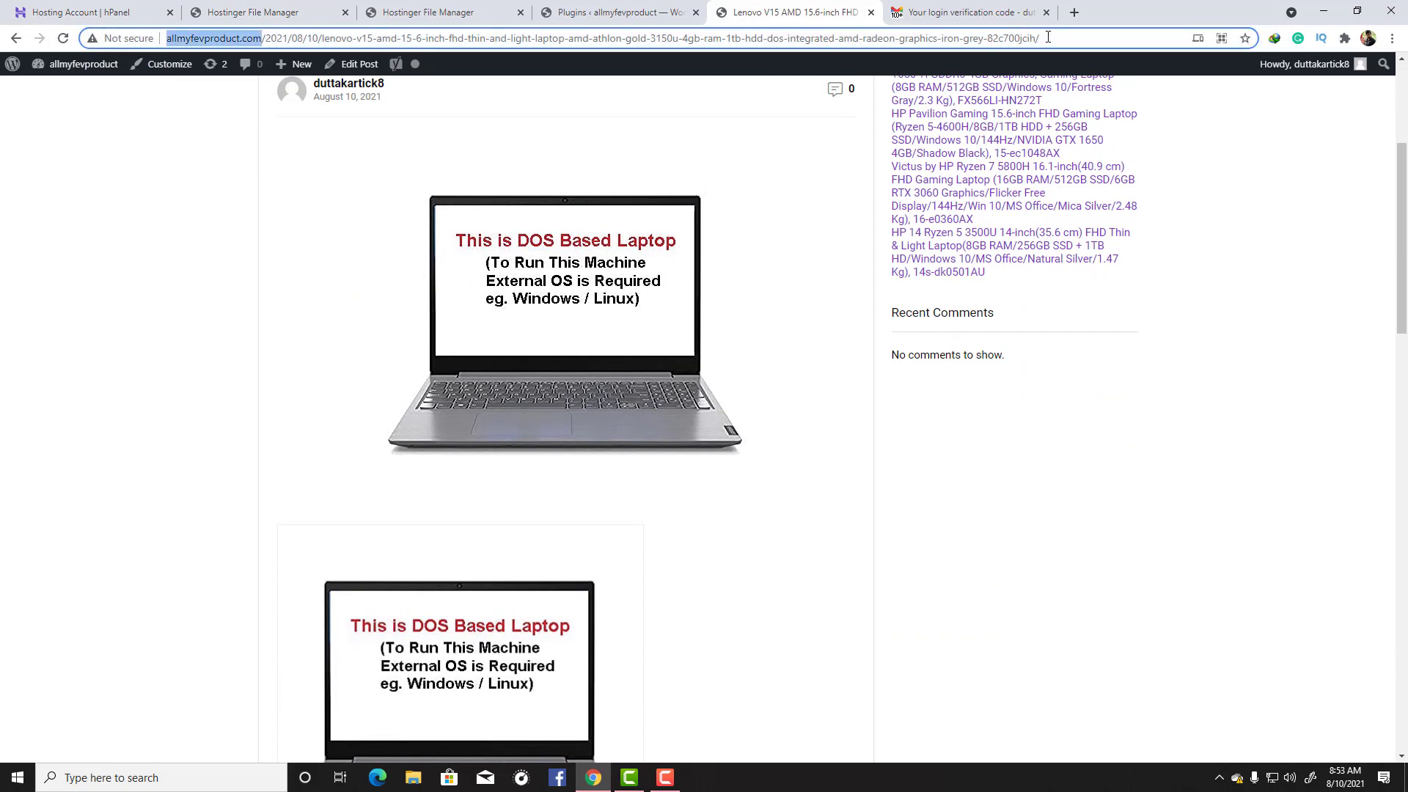
left_click_drag(1048, 38, 166, 38)
right_click(245, 38)
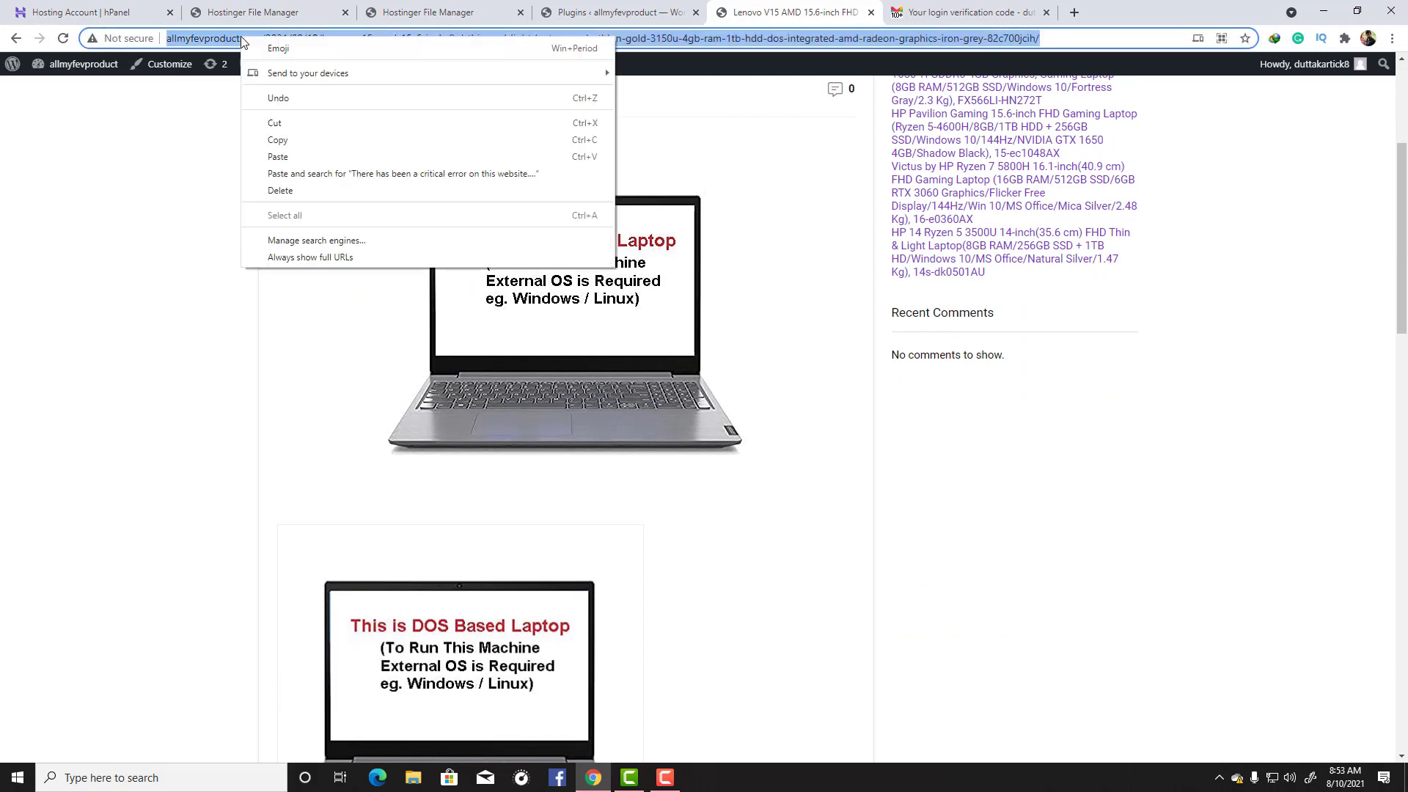
left_click(287, 139)
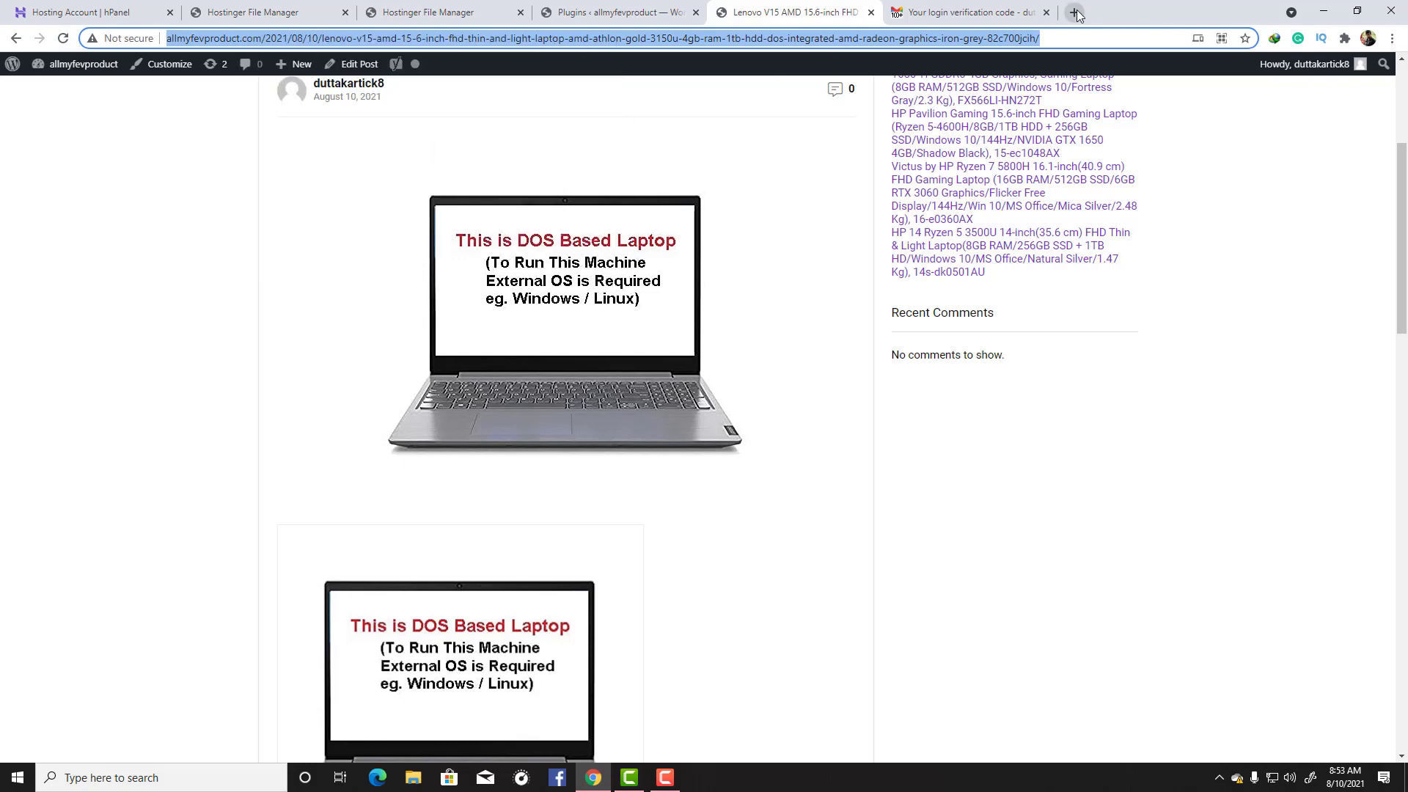
Load the copied Lenovo V15 post address in a new Incognito window and check the page as a logged-out visitor.
left_click(1074, 12)
left_click(1391, 38)
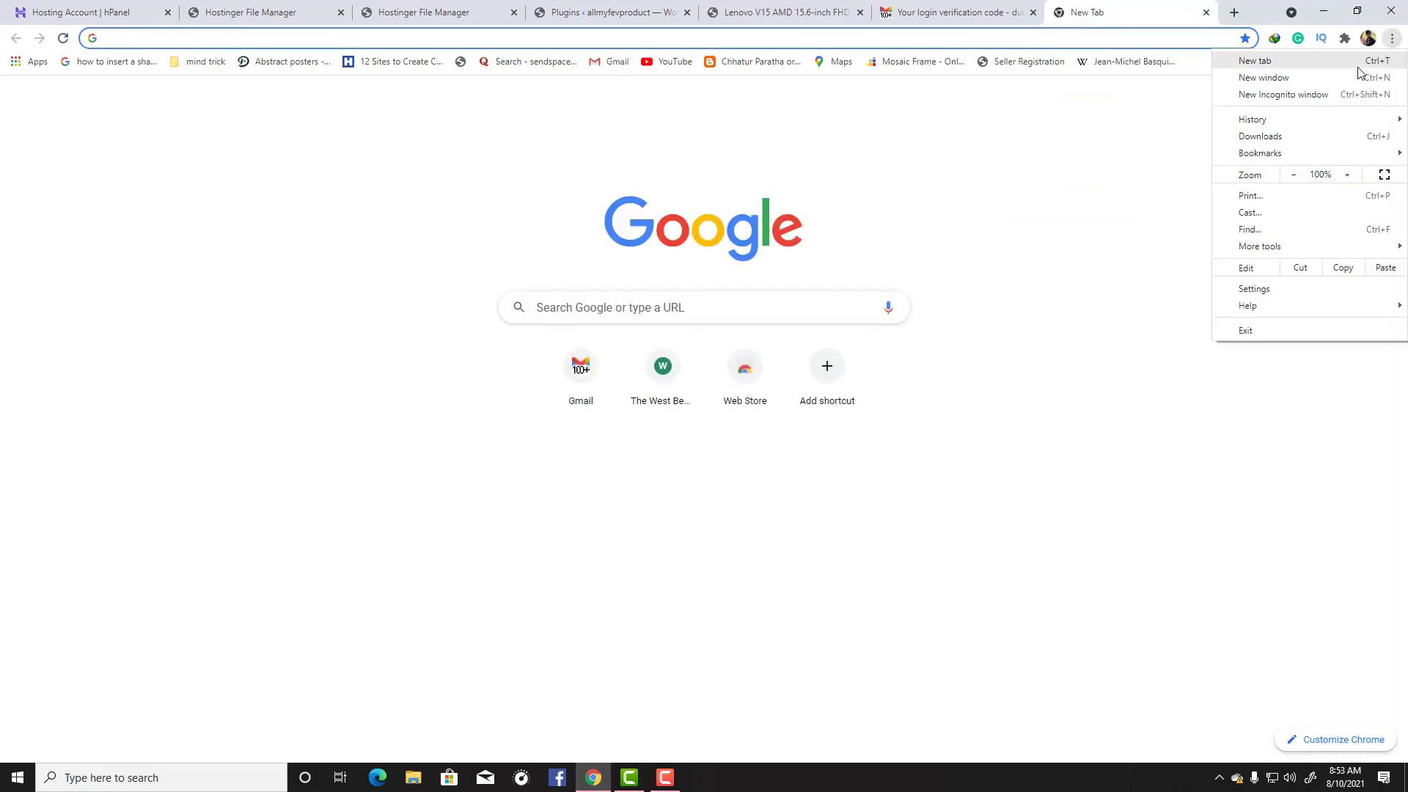
left_click(1284, 94)
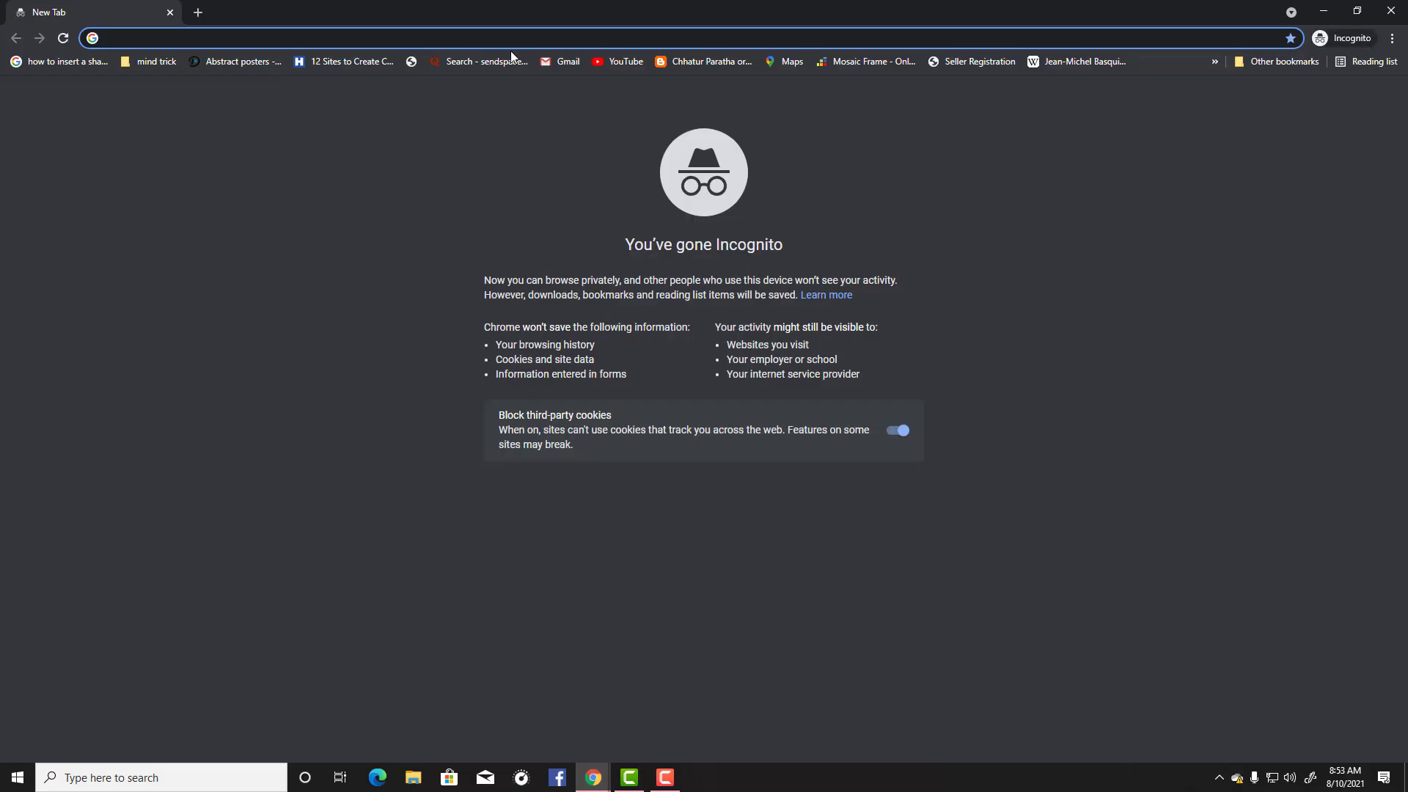
key("ctrl+v")
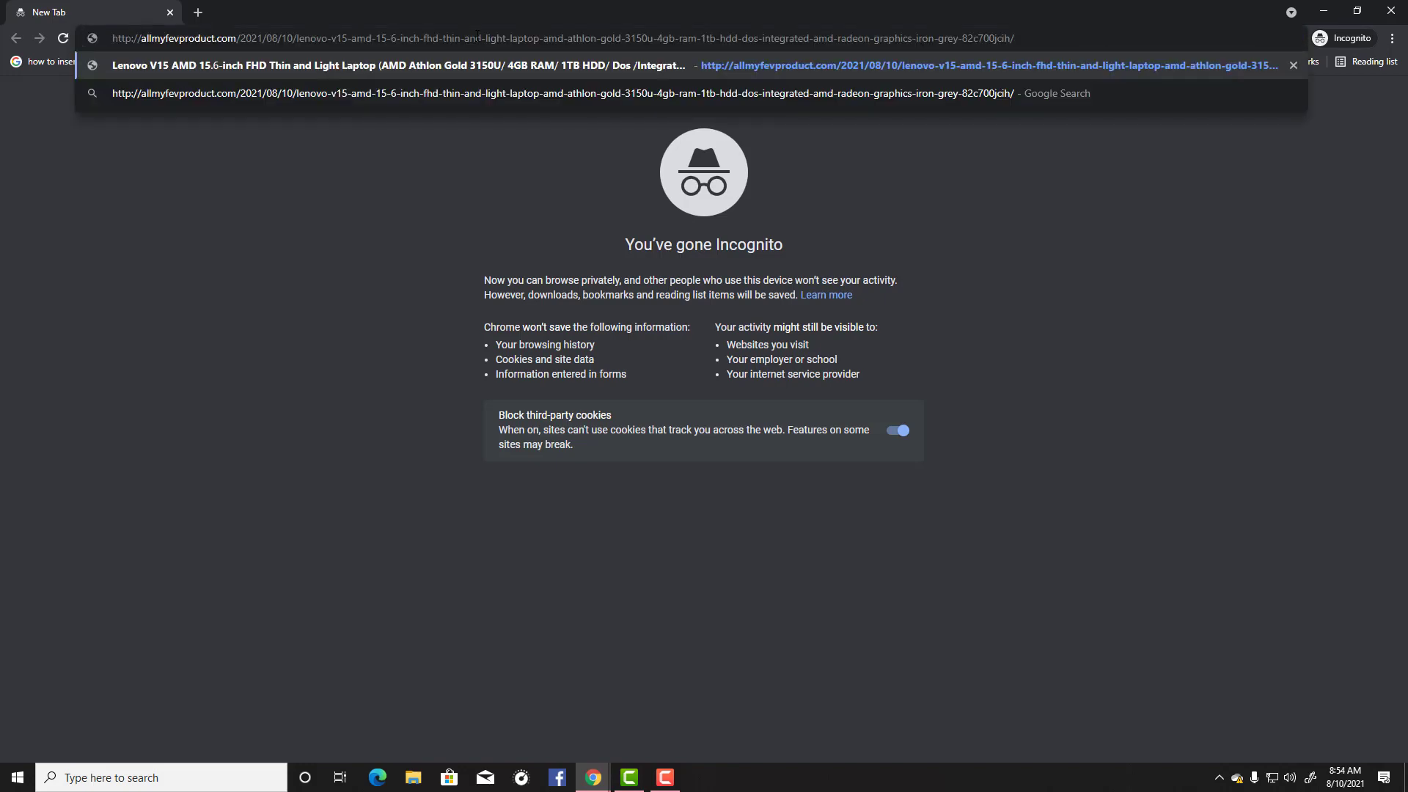
key("Return")
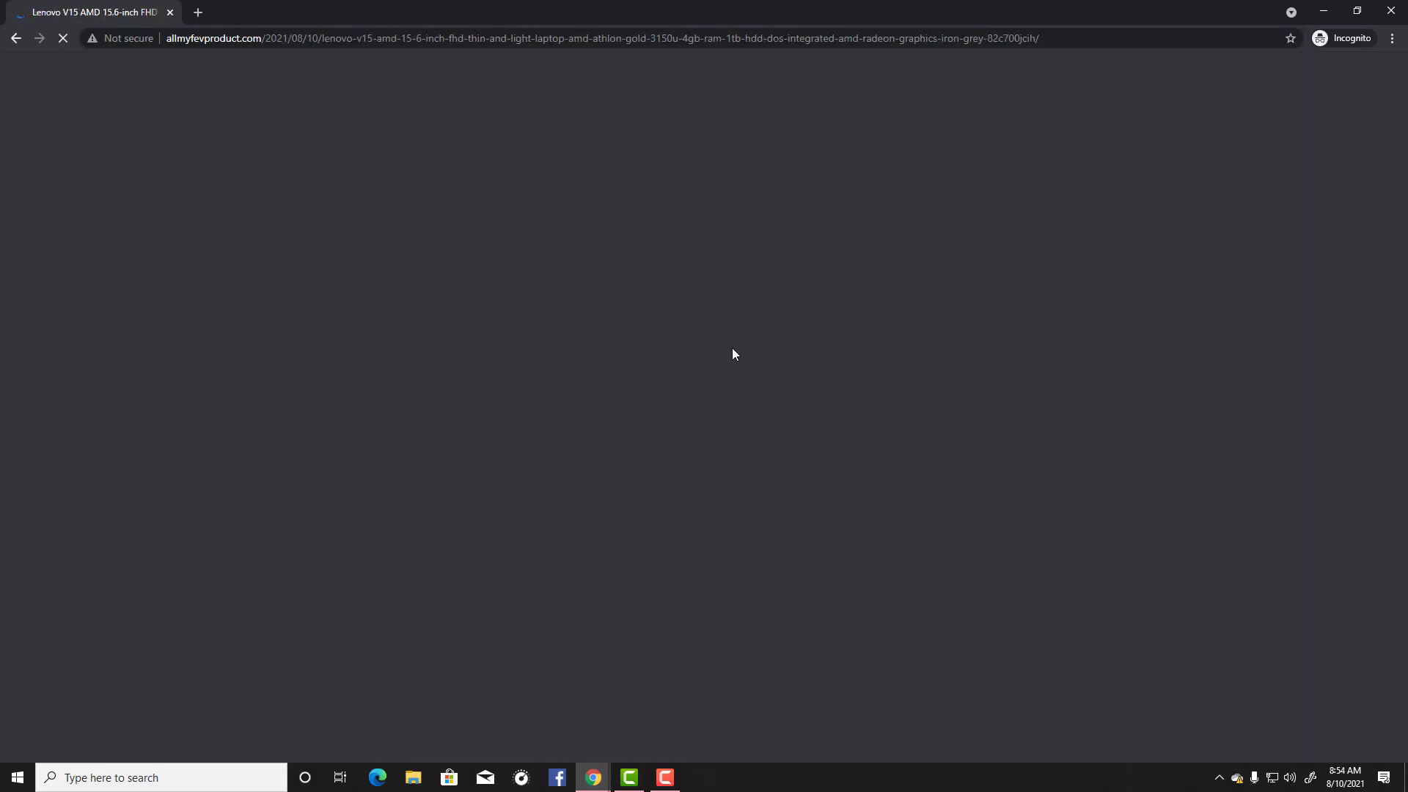
scroll(672, 443, "down", 20)
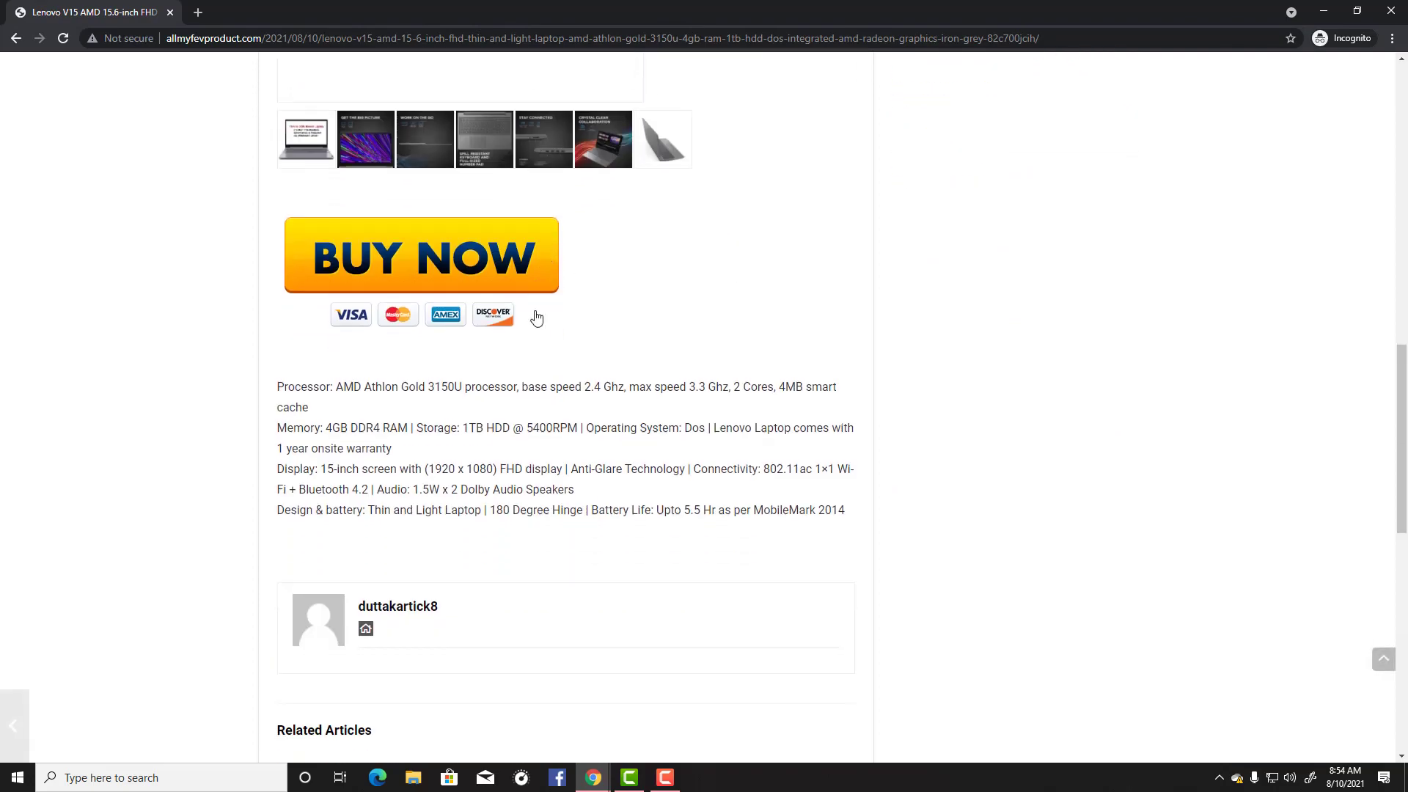
scroll(534, 328, "up", 20)
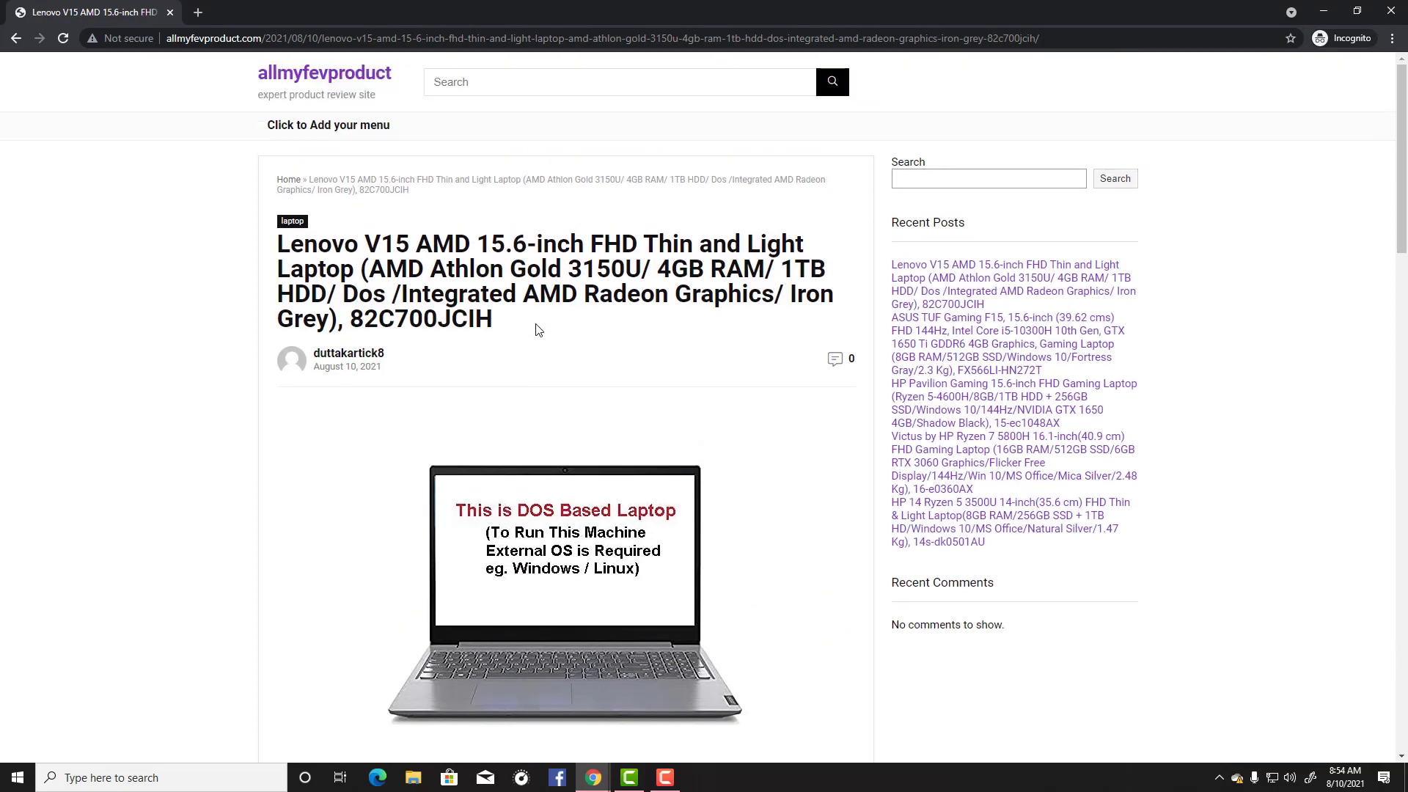
scroll(535, 328, "down", 10)
scroll(535, 328, "up", 10)
Open the ASUS TUF Gaming F15 post from Recent Posts in the Incognito window and check its content.
left_click(1004, 357)
scroll(627, 392, "down", 6)
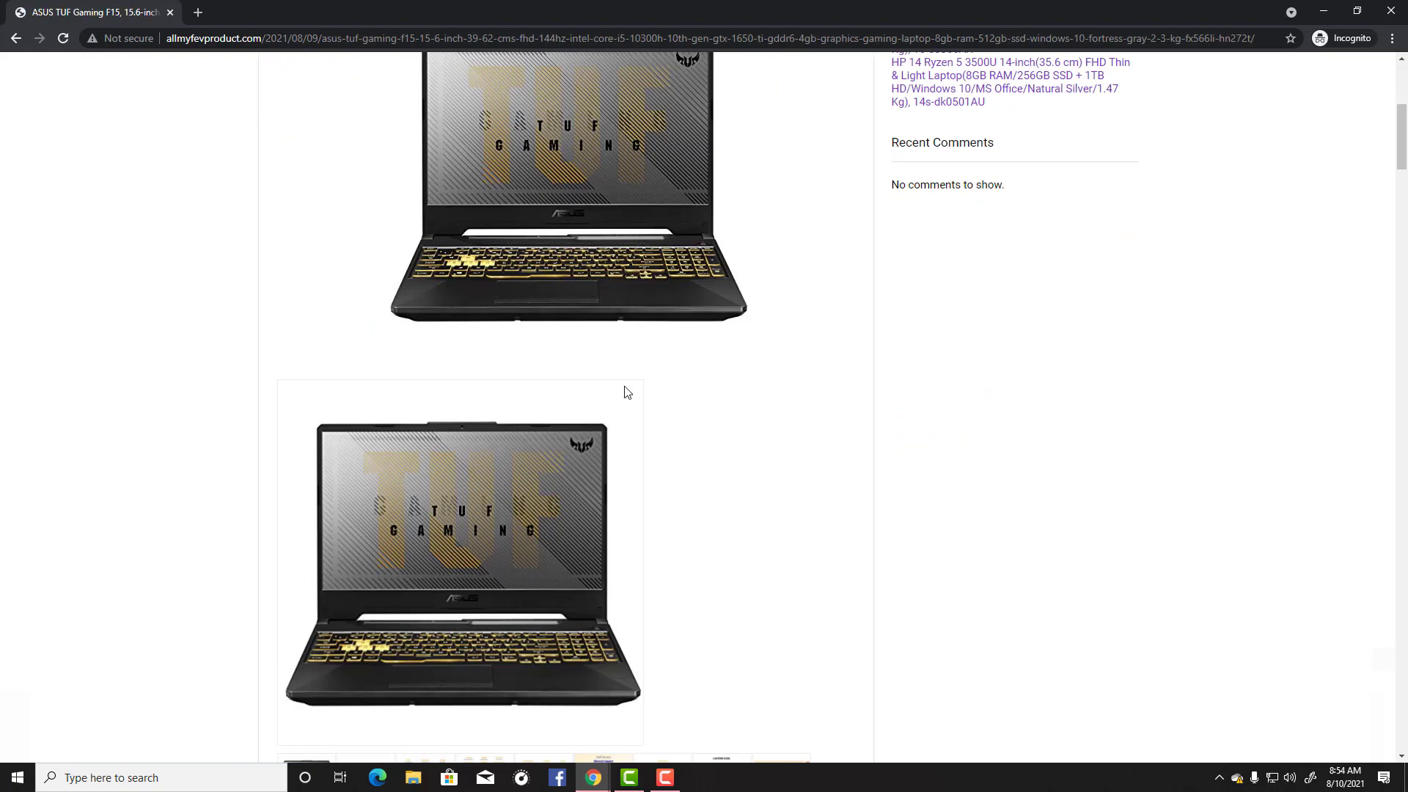
scroll(623, 393, "up", 6)
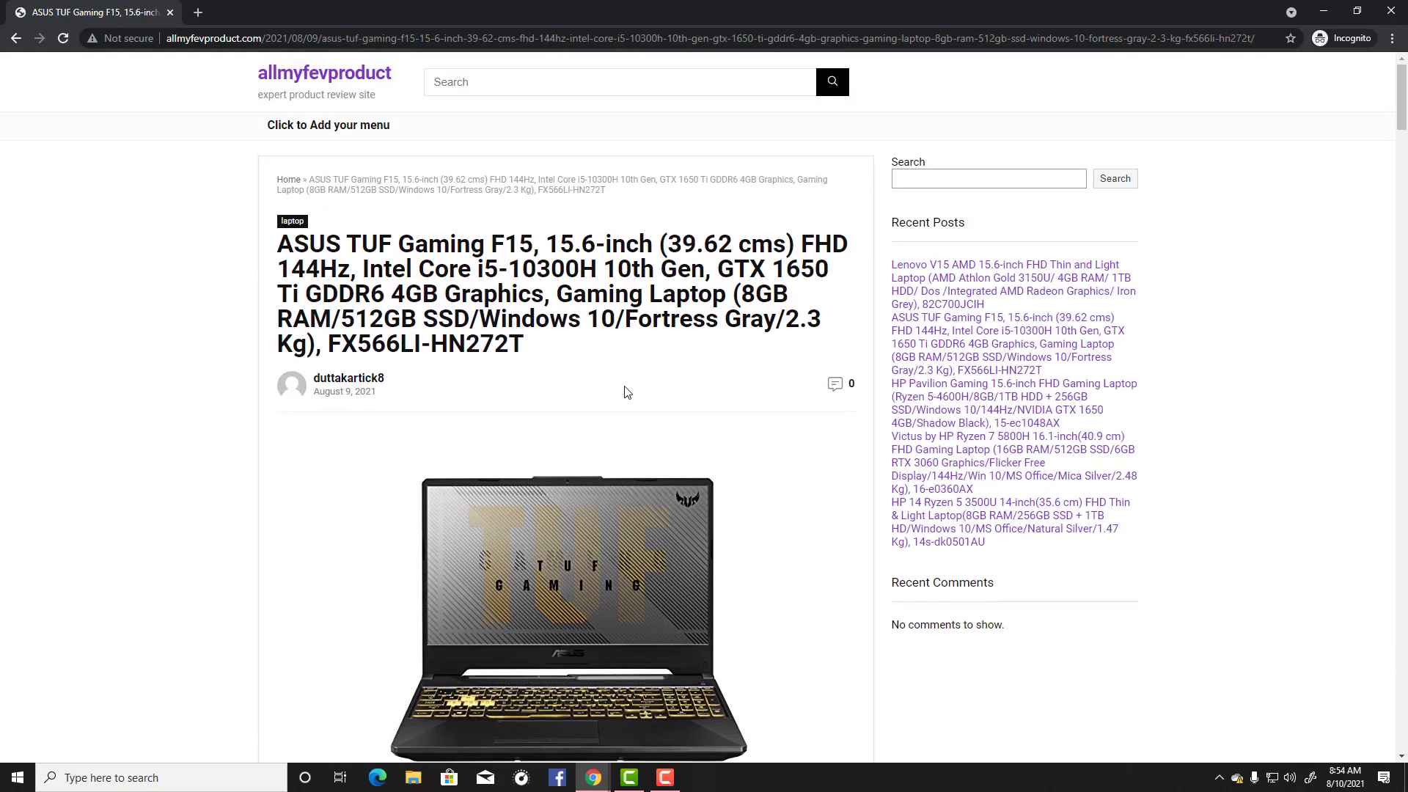